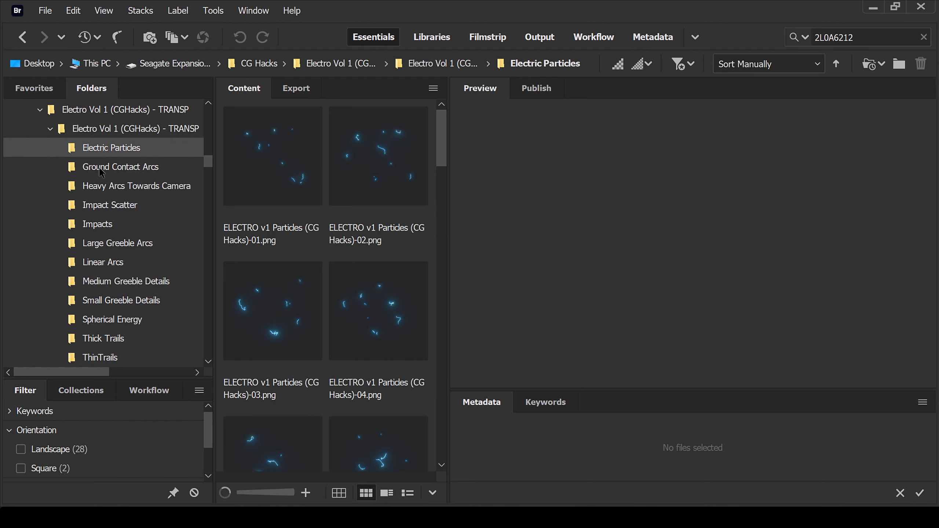
Look through the Electro Vol 1 subfolders in order, from Ground Contact Arcs down to ThinTrails, to examine the lightning assets.
{"action": "left_click", "coordinate": [101, 171]}
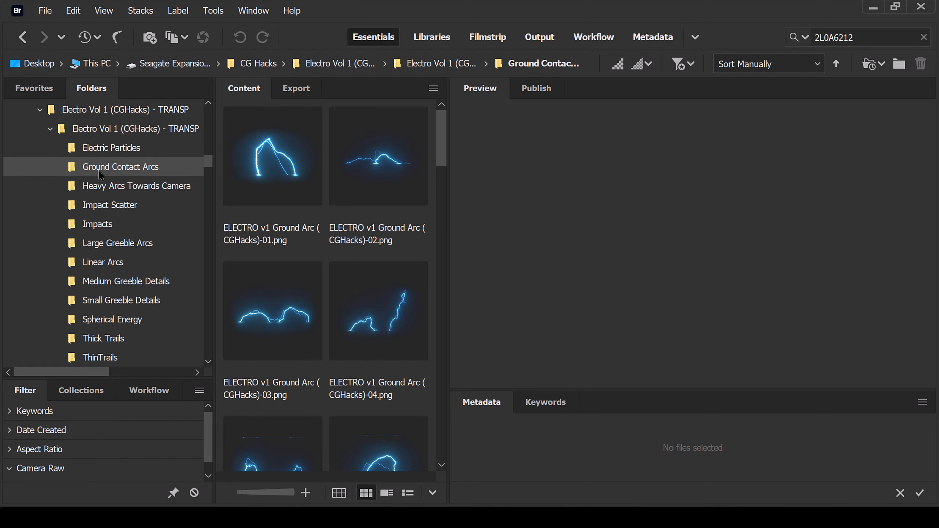
{"action": "left_click", "coordinate": [95, 191]}
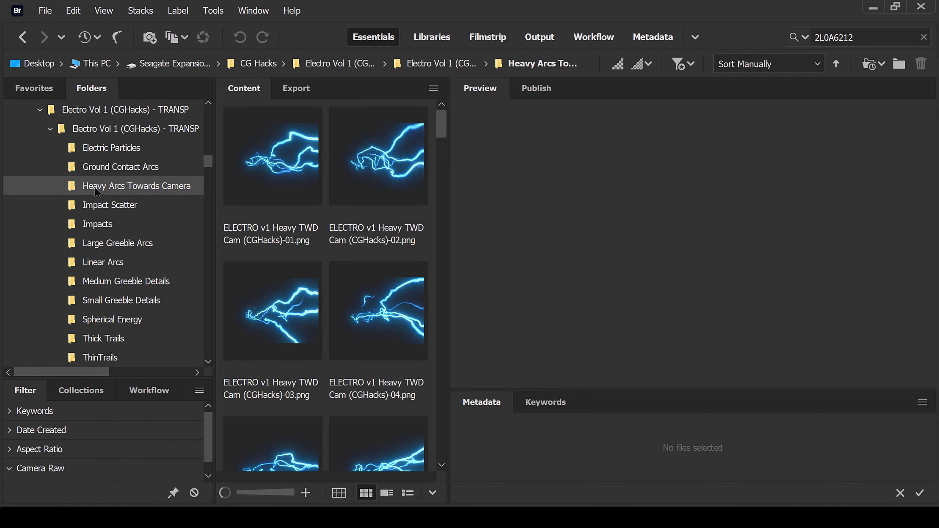
{"action": "left_click", "coordinate": [93, 212]}
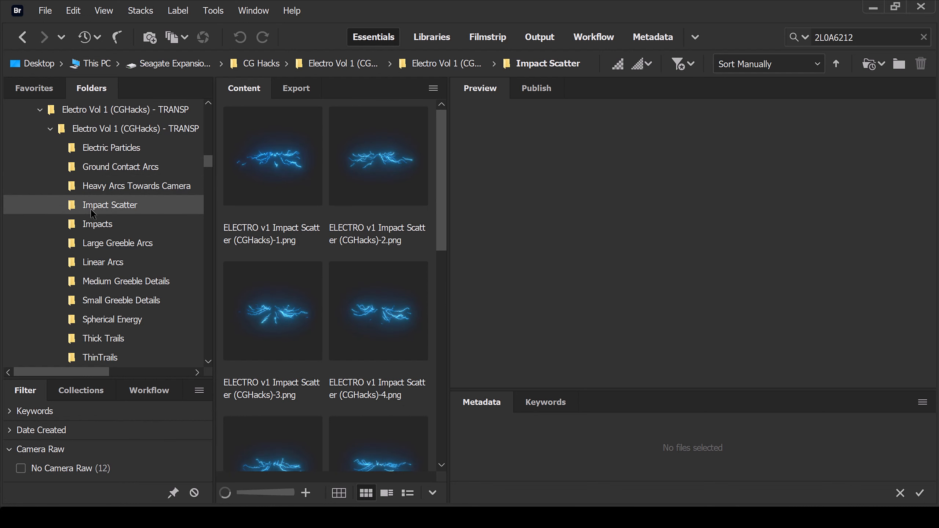
{"action": "left_click", "coordinate": [95, 227]}
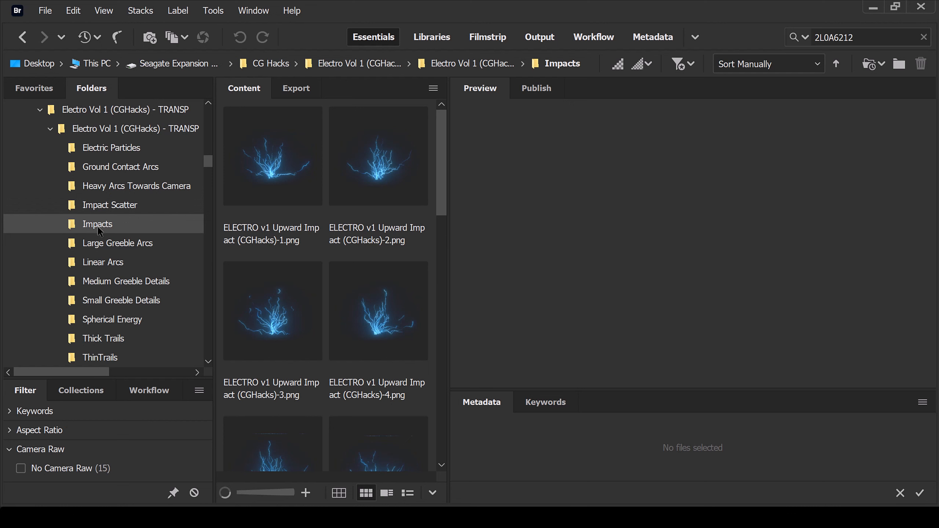
{"action": "left_click", "coordinate": [107, 248]}
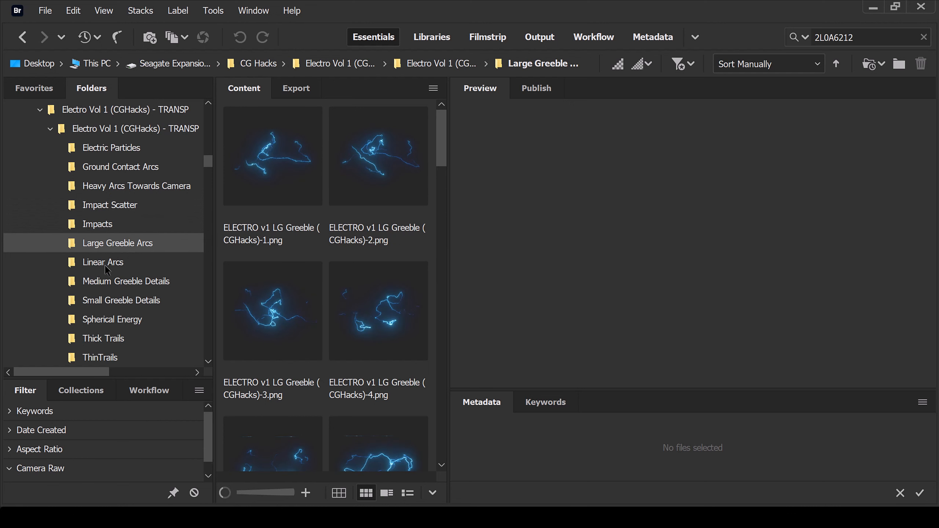
{"action": "left_click", "coordinate": [107, 266]}
{"action": "left_click", "coordinate": [103, 288]}
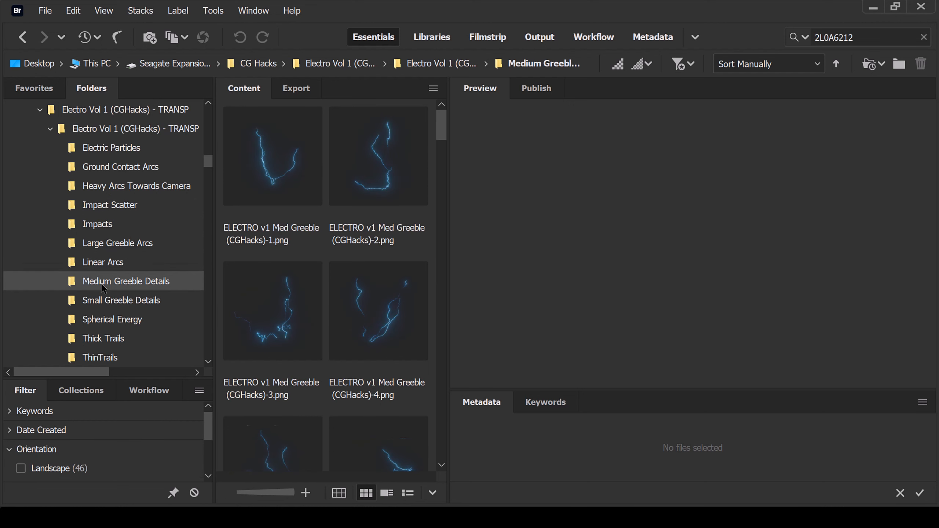
{"action": "left_click", "coordinate": [101, 302]}
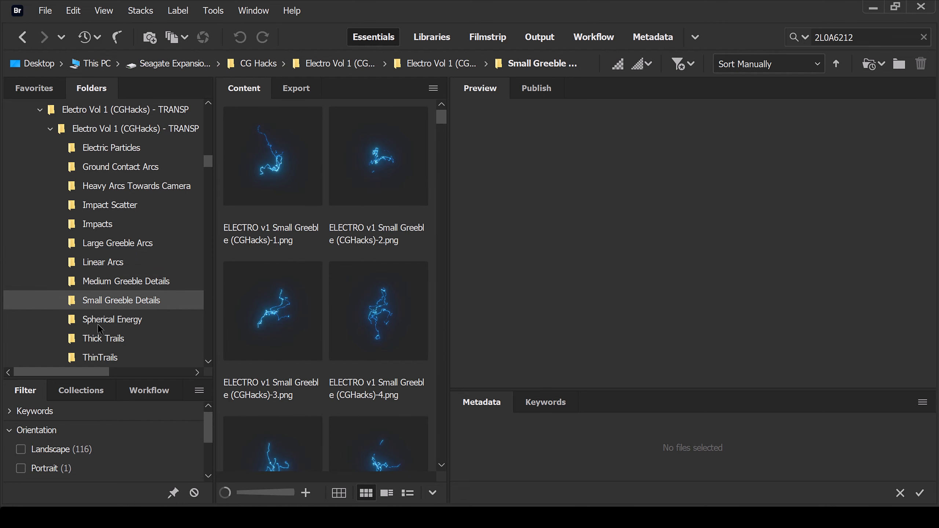
{"action": "left_click", "coordinate": [100, 327]}
{"action": "left_click", "coordinate": [98, 342]}
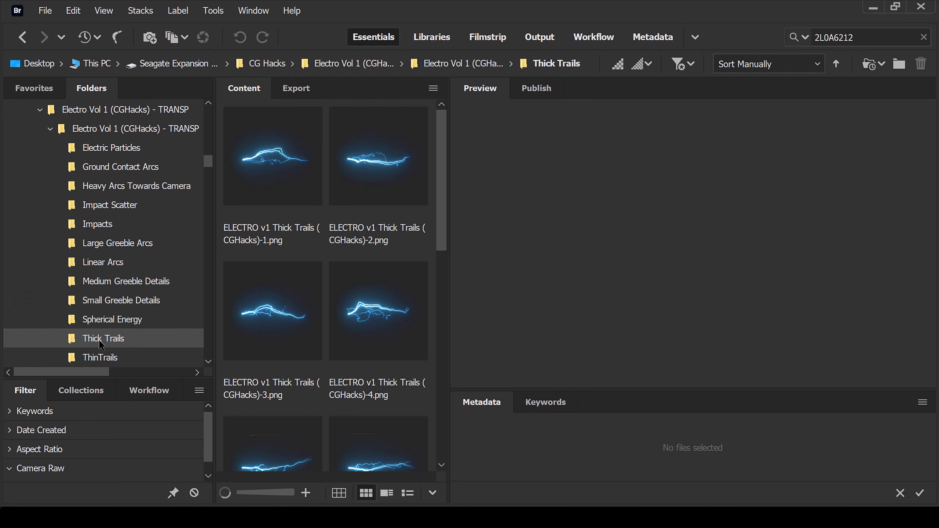
{"action": "left_click", "coordinate": [98, 360]}
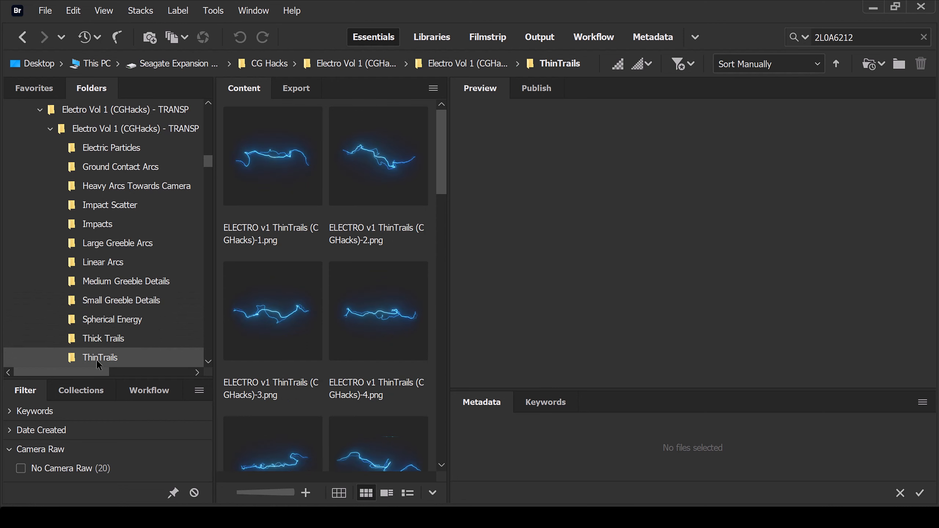
Compare the Heavy Arcs, Impact Scatter, Impacts, Greeble, Linear and Ground Contact folders again to find an effect for the hammer.
{"action": "left_click", "coordinate": [111, 186]}
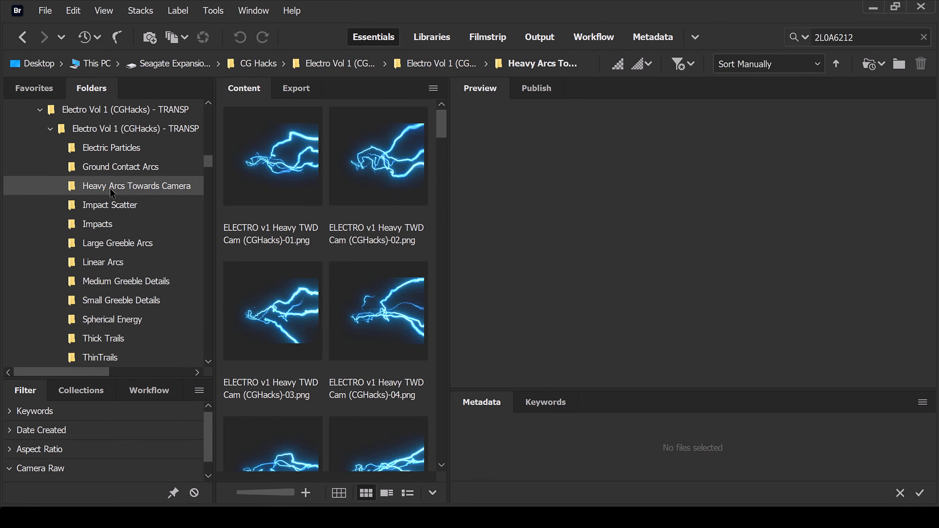
{"action": "left_click", "coordinate": [109, 210]}
{"action": "left_click", "coordinate": [105, 228]}
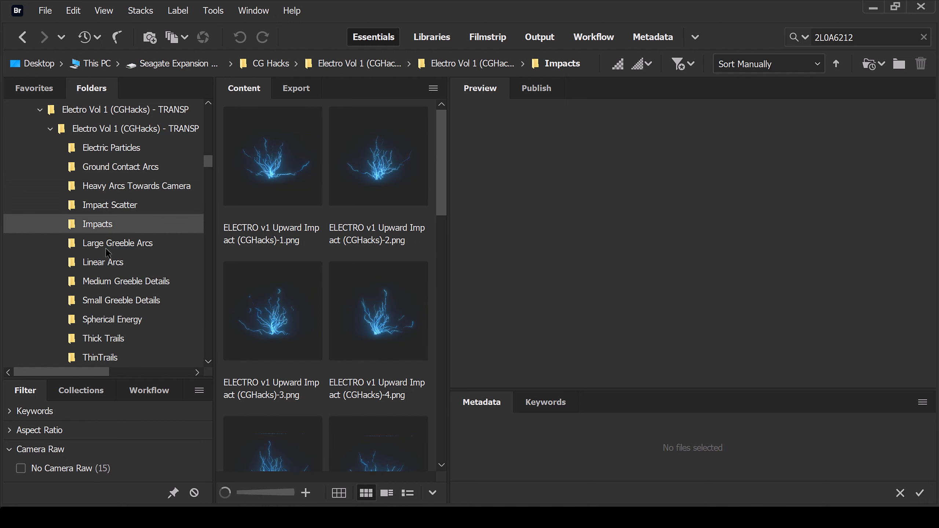
{"action": "left_click", "coordinate": [107, 250]}
{"action": "left_click", "coordinate": [105, 267]}
{"action": "left_click", "coordinate": [110, 186]}
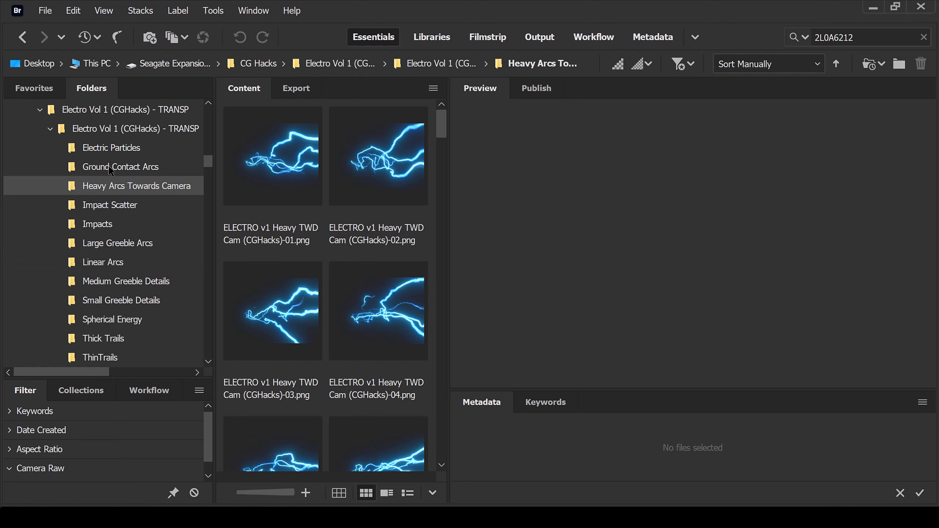
{"action": "left_click", "coordinate": [110, 171]}
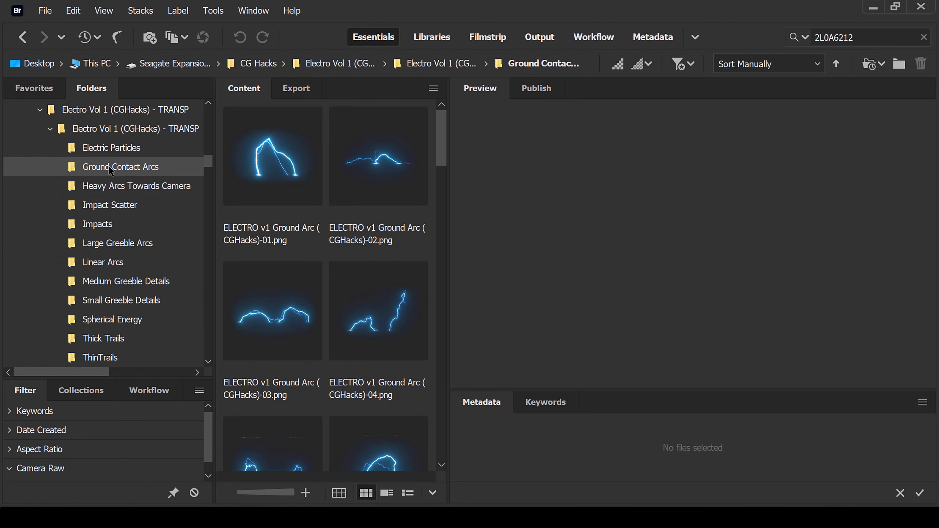
{"action": "left_click", "coordinate": [111, 207]}
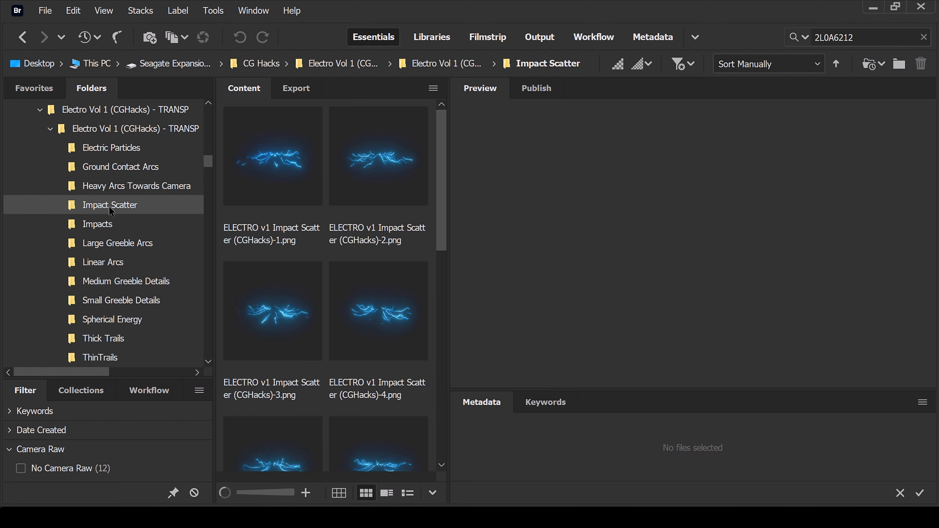
Place ELECTRO v1 Upward Impact (CGHacks)-1.png from the Impacts folder into the Thor document in Photoshop, with its lightning rising from the hammer head.
{"action": "left_click", "coordinate": [108, 227]}
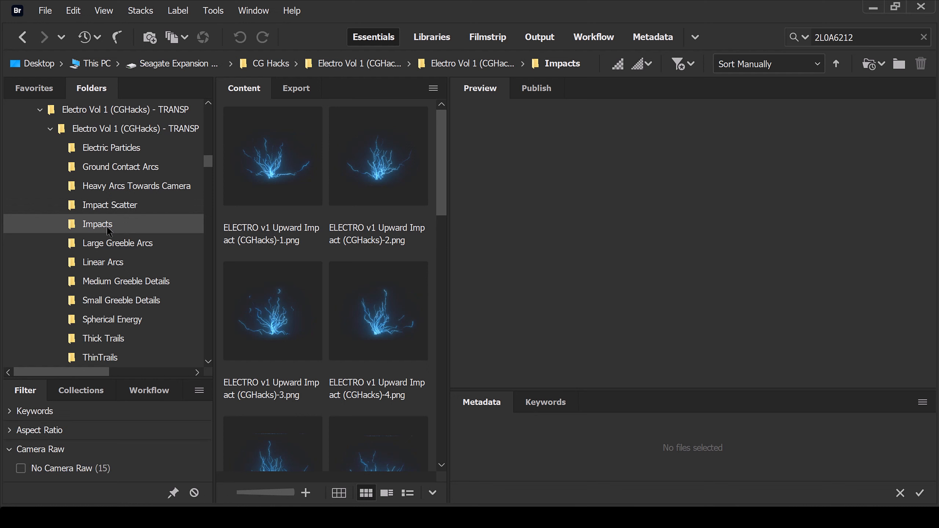
{"action": "left_click", "coordinate": [269, 183]}
{"action": "left_click_drag", "start_coordinate": [264, 181], "coordinate": [383, 133]}
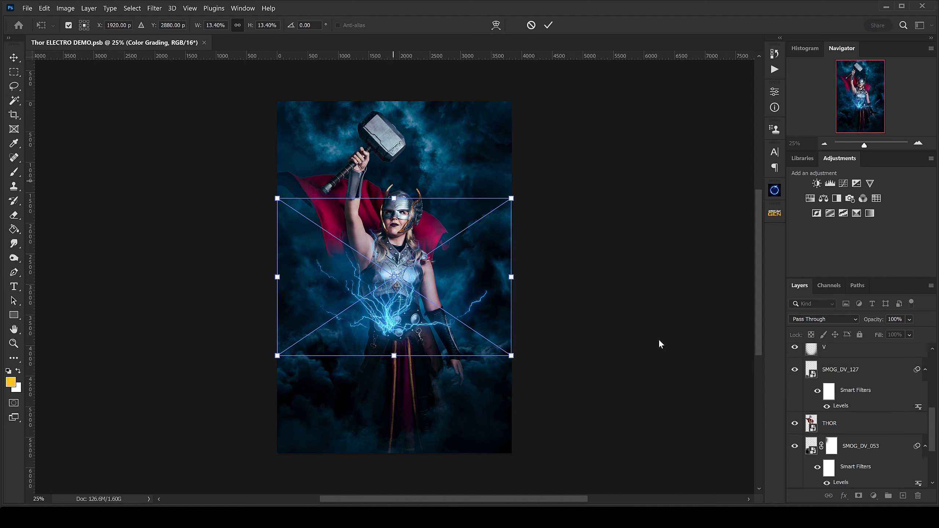
{"action": "left_click_drag", "start_coordinate": [394, 303], "coordinate": [383, 114]}
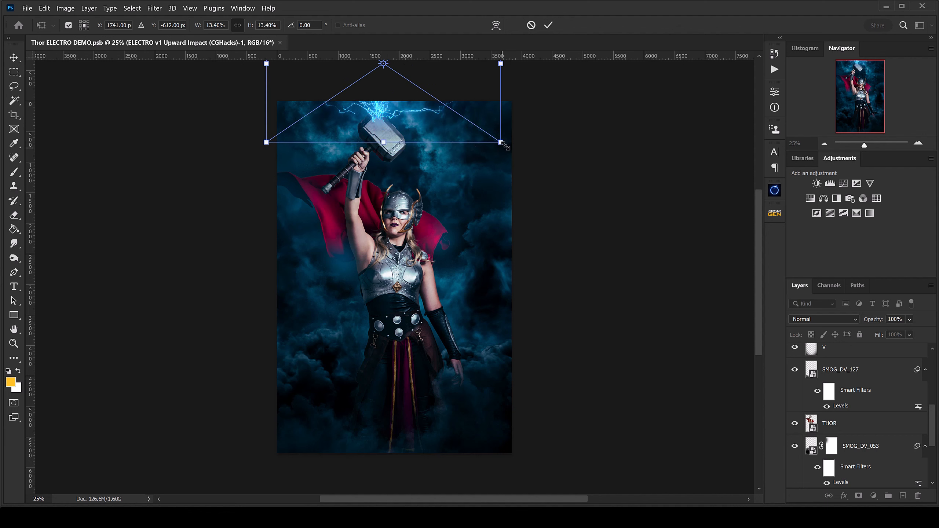
{"action": "left_click_drag", "start_coordinate": [501, 142], "coordinate": [407, 120]}
{"action": "key", "text": "Return"}
Move the Upward Impact layer directly above the THOR layer and compare the image with the lightning hidden and shown.
{"action": "scroll", "coordinate": [887, 426], "scroll_direction": "up", "scroll_amount": 5}
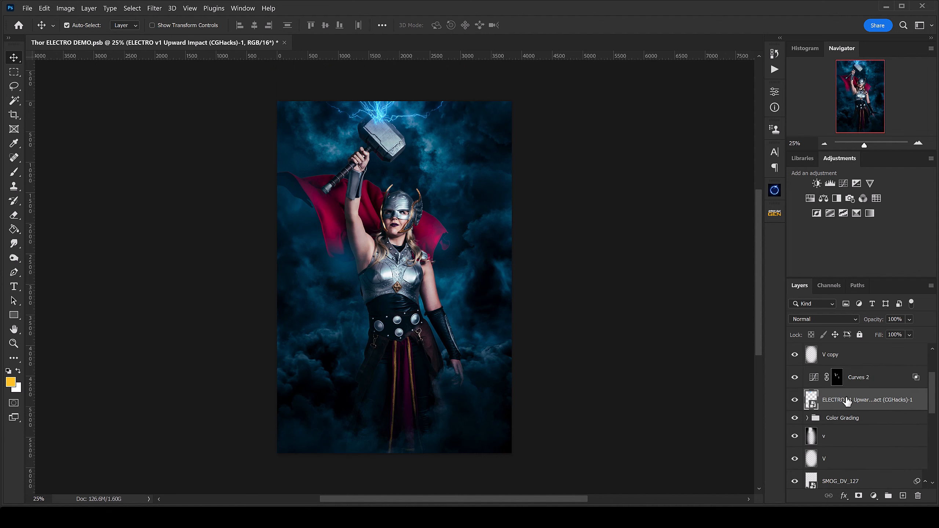
{"action": "mouse_move", "coordinate": [840, 405]}
{"action": "left_mouse_down"}
{"action": "mouse_move", "coordinate": [837, 492]}
{"action": "mouse_move", "coordinate": [845, 392]}
{"action": "left_mouse_up"}
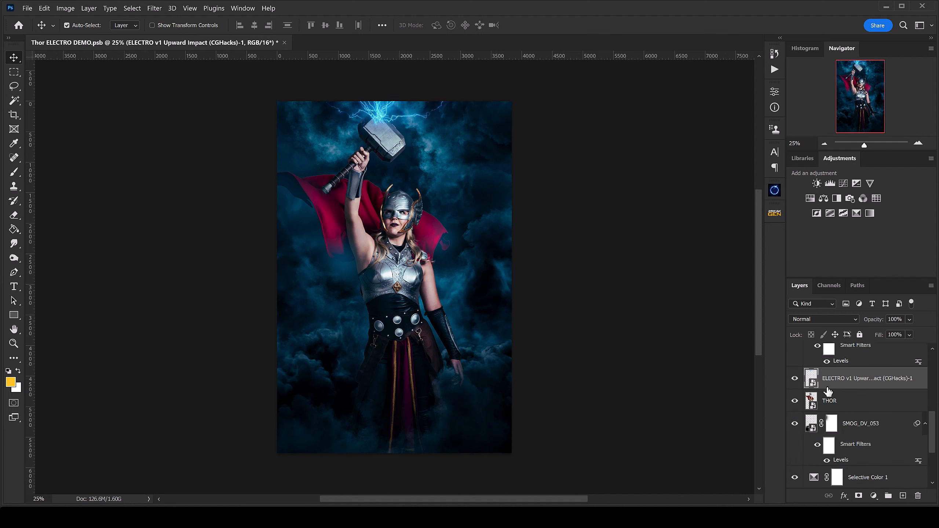
{"action": "left_click", "coordinate": [794, 378]}
{"action": "left_click", "coordinate": [794, 378]}
{"action": "left_click", "coordinate": [794, 379]}
{"action": "left_click", "coordinate": [795, 379]}
Switch to Bridge and place ELECTRO v1 Impact Scatter (CGHacks)-3.png from the Impact Scatter folder into the Thor document in Photoshop.
{"action": "mouse_move", "coordinate": [350, 517]}
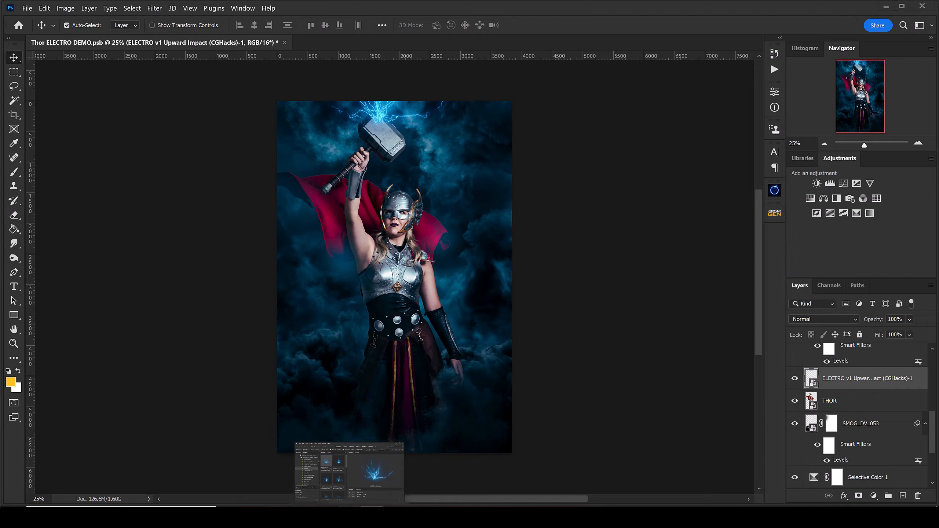
{"action": "left_click", "coordinate": [336, 470]}
{"action": "left_click", "coordinate": [108, 206]}
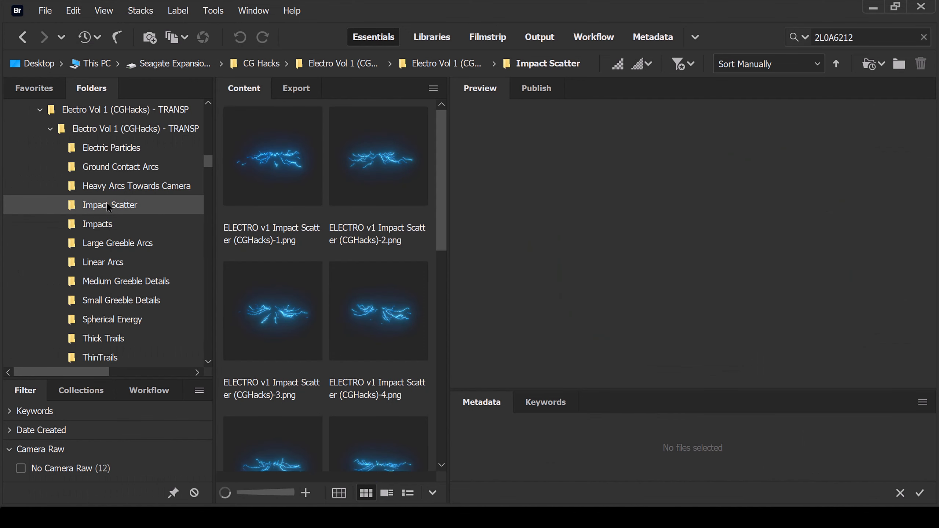
{"action": "scroll", "coordinate": [280, 358], "scroll_direction": "down", "scroll_amount": 3}
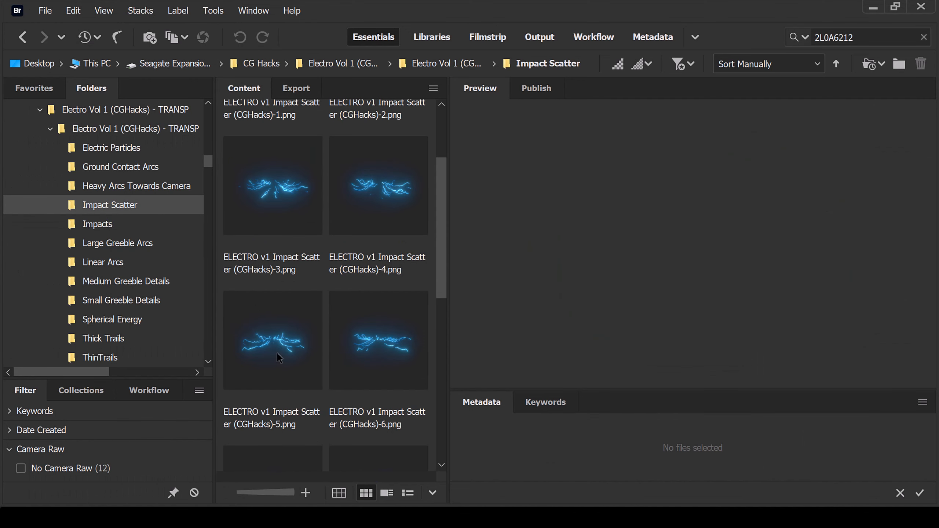
{"action": "left_click", "coordinate": [277, 199]}
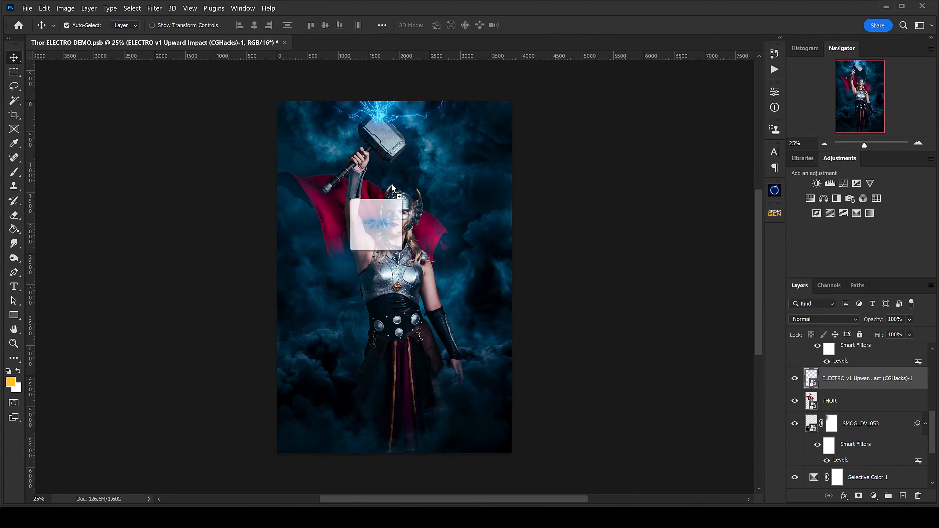
{"action": "left_click_drag", "start_coordinate": [325, 210], "coordinate": [380, 131]}
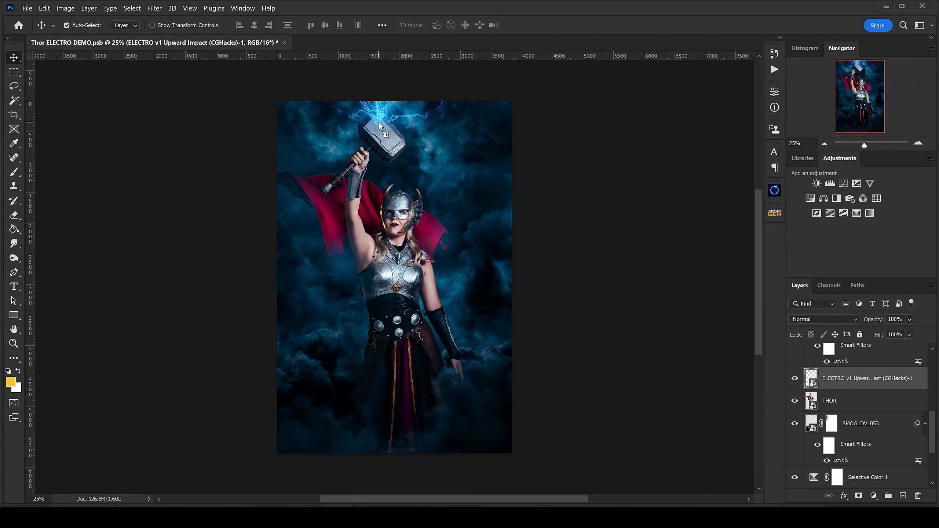
Scale down the Impact Scatter lightning and position it over the upper part of the hammer head.
{"action": "left_click_drag", "start_coordinate": [511, 199], "coordinate": [453, 249]}
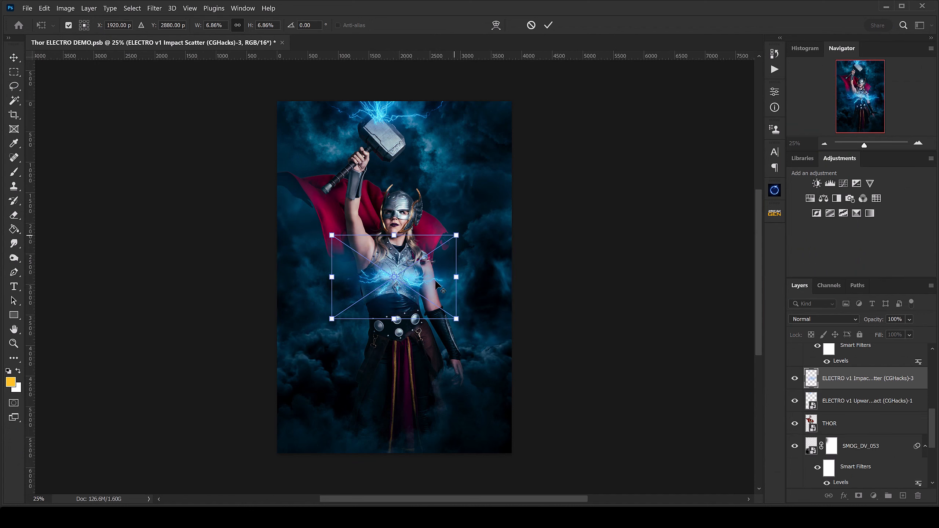
{"action": "left_click_drag", "start_coordinate": [421, 281], "coordinate": [410, 133]}
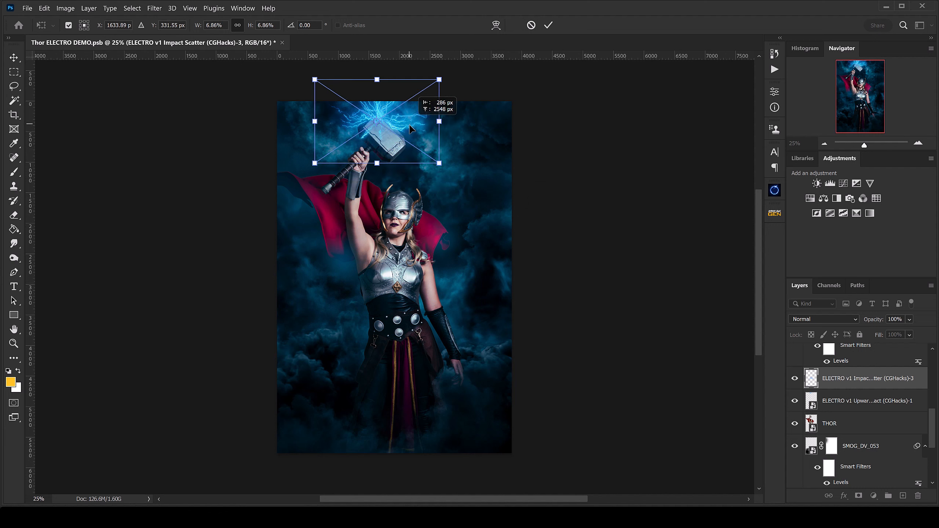
{"action": "left_click_drag", "start_coordinate": [440, 78], "coordinate": [424, 98]}
{"action": "key", "text": "Return"}
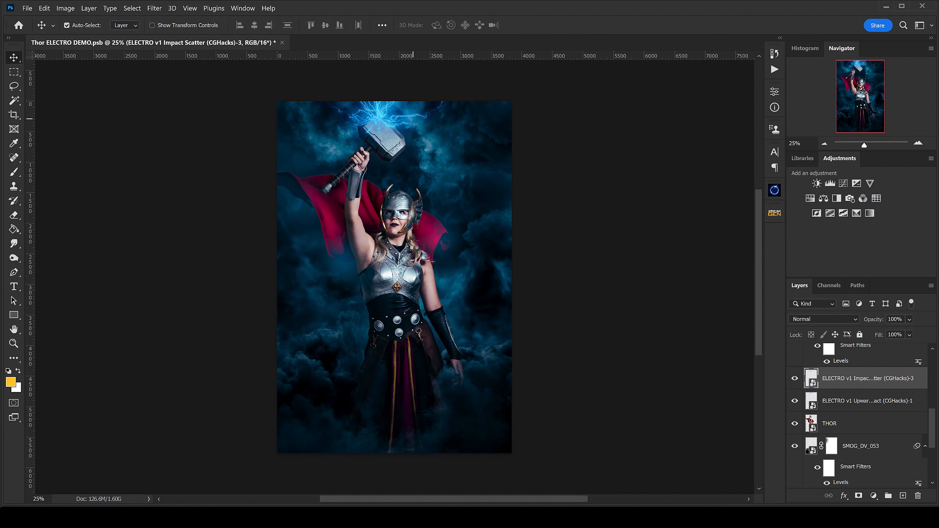
Switch to Bridge and place ELECTRO v1 Particles (CGHacks)-04.png from the Electric Particles folder into the Thor document in Photoshop.
{"action": "mouse_move", "coordinate": [348, 518]}
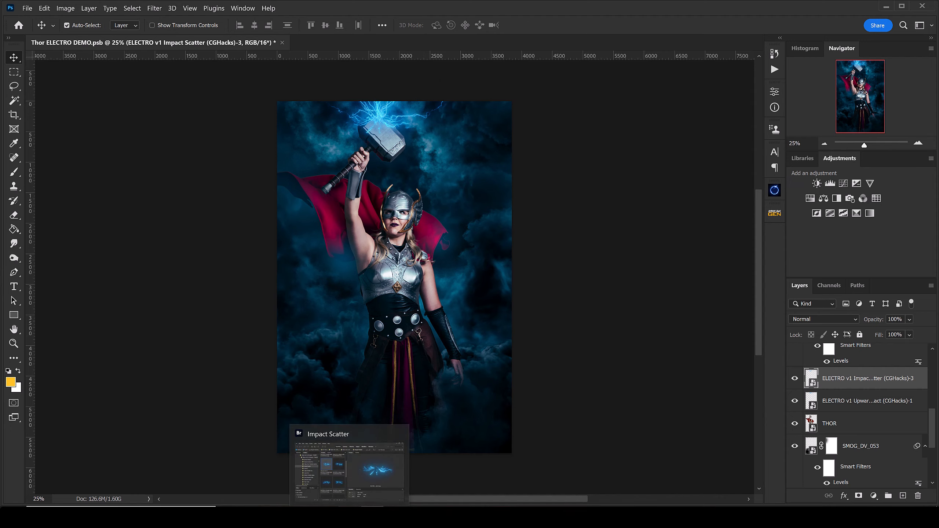
{"action": "left_click", "coordinate": [318, 458]}
{"action": "left_click", "coordinate": [110, 224]}
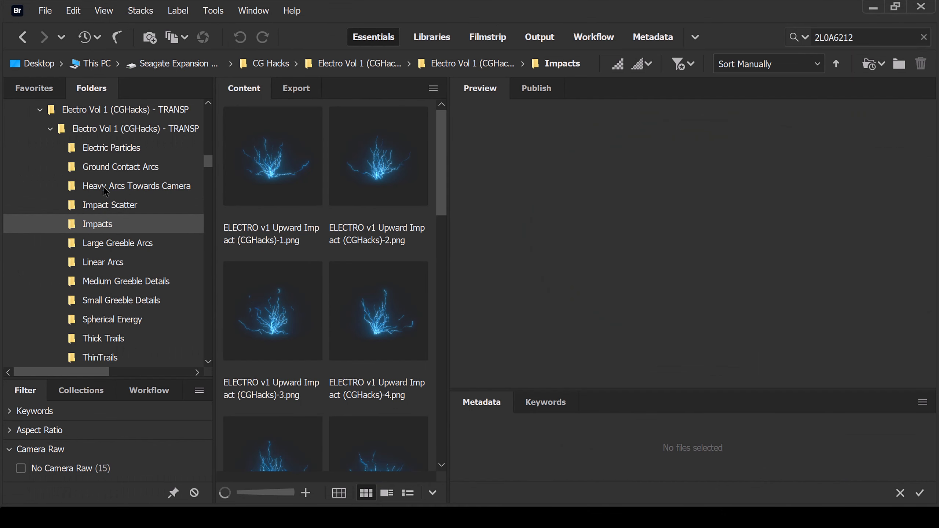
{"action": "left_click", "coordinate": [105, 190]}
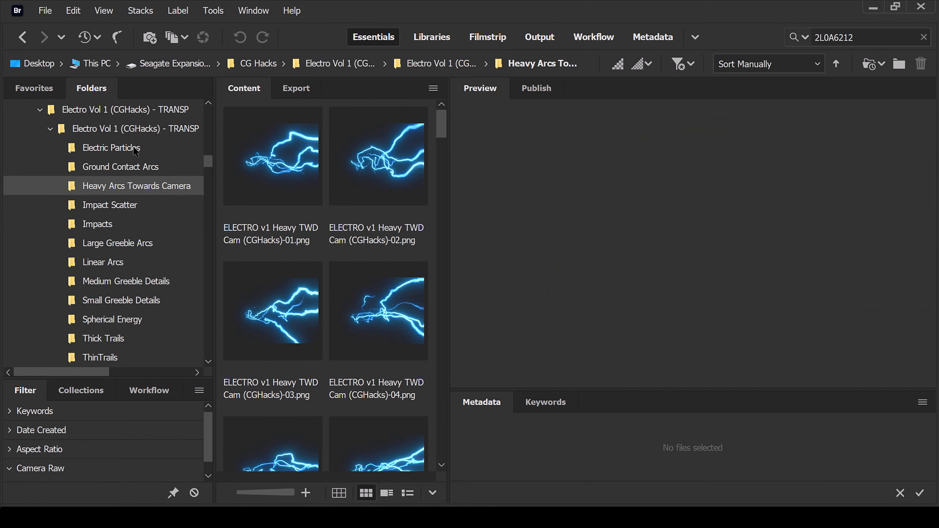
{"action": "left_click", "coordinate": [118, 151]}
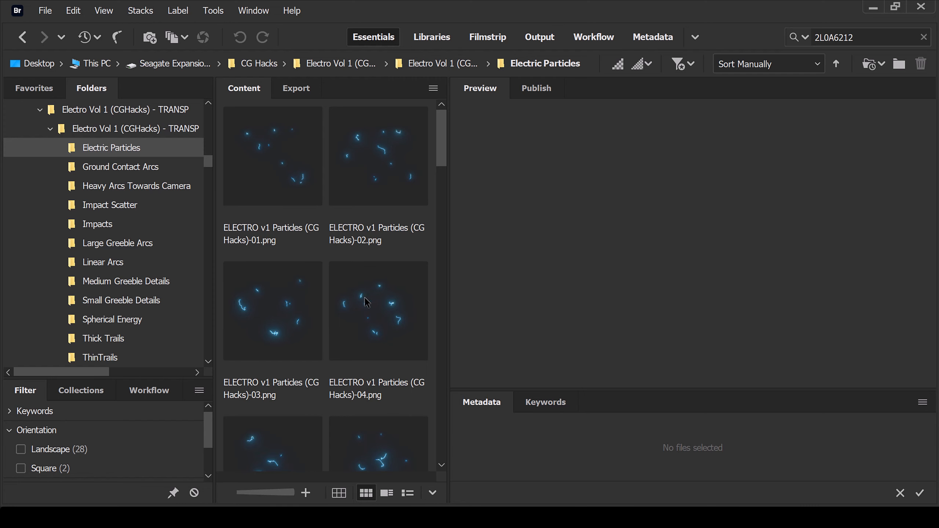
{"action": "left_click_drag", "start_coordinate": [366, 321], "coordinate": [386, 136]}
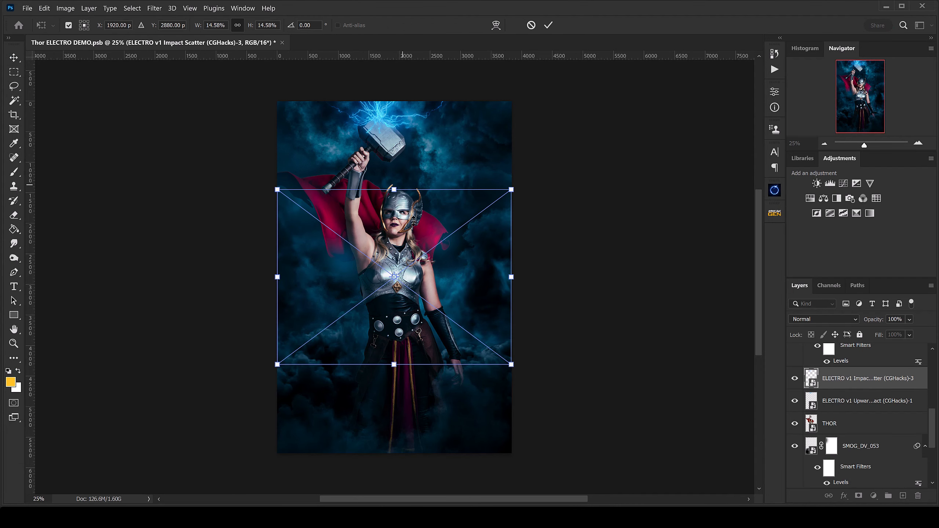
Move the electric particles up around the raised hammer and scale them down to fit that area.
{"action": "left_click_drag", "start_coordinate": [448, 147], "coordinate": [449, 102]}
{"action": "left_click_drag", "start_coordinate": [510, 245], "coordinate": [466, 211]}
{"action": "left_click_drag", "start_coordinate": [431, 173], "coordinate": [427, 167]}
{"action": "key", "text": "Return"}
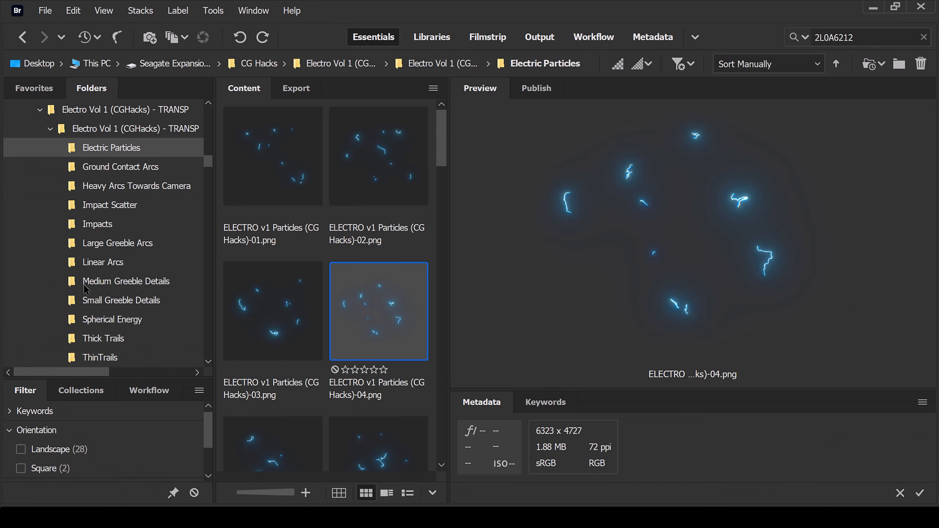
Place ELECTRO v1 Spherical Energy (CGHacks)-3.png from the Spherical Energy folder into the Thor document in Photoshop.
{"action": "left_click", "coordinate": [96, 304]}
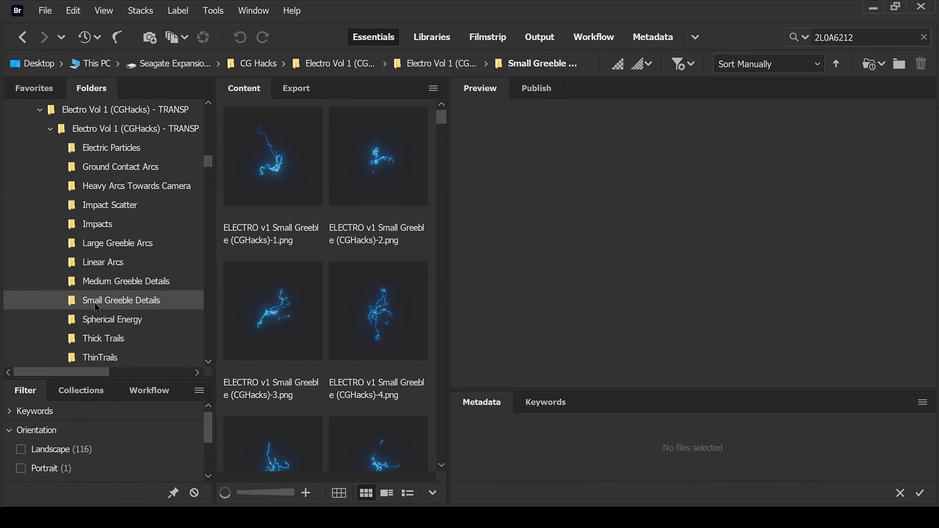
{"action": "left_click", "coordinate": [102, 321]}
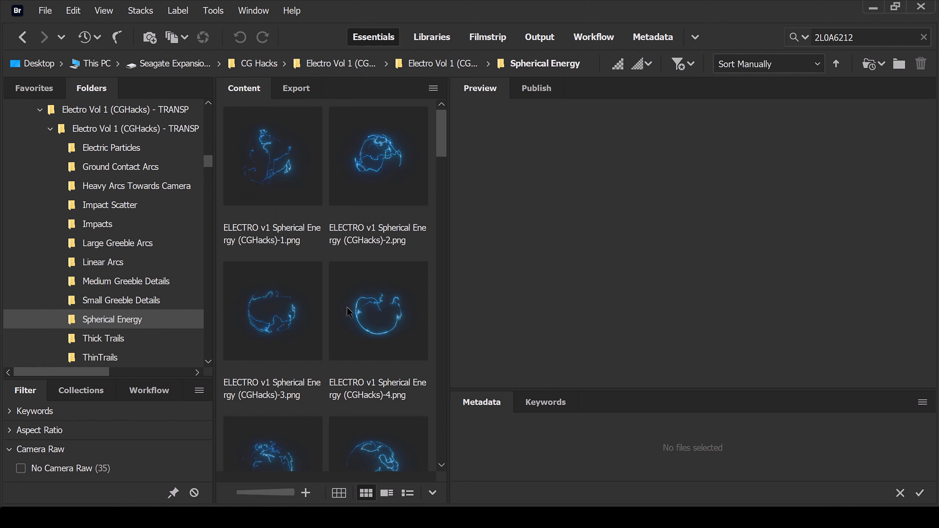
{"action": "left_click", "coordinate": [285, 331]}
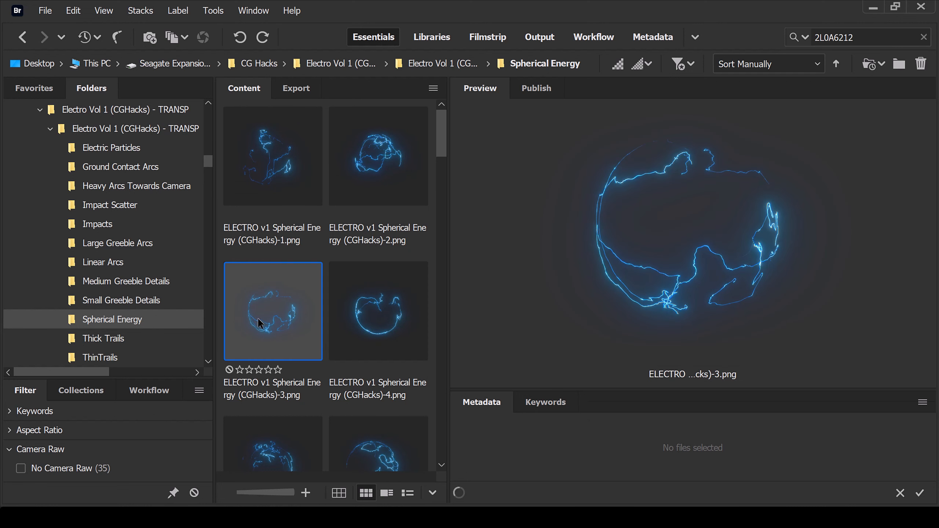
{"action": "left_click_drag", "start_coordinate": [257, 317], "coordinate": [373, 138]}
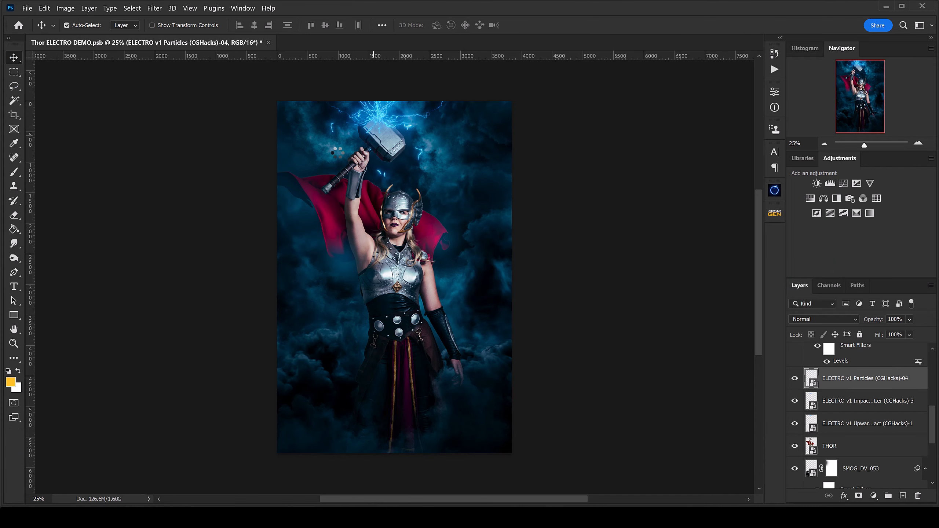
Move the spherical energy up around the raised hammer, scale it to about 22% and rotate it about -27°.
{"action": "left_click_drag", "start_coordinate": [453, 199], "coordinate": [431, 119]}
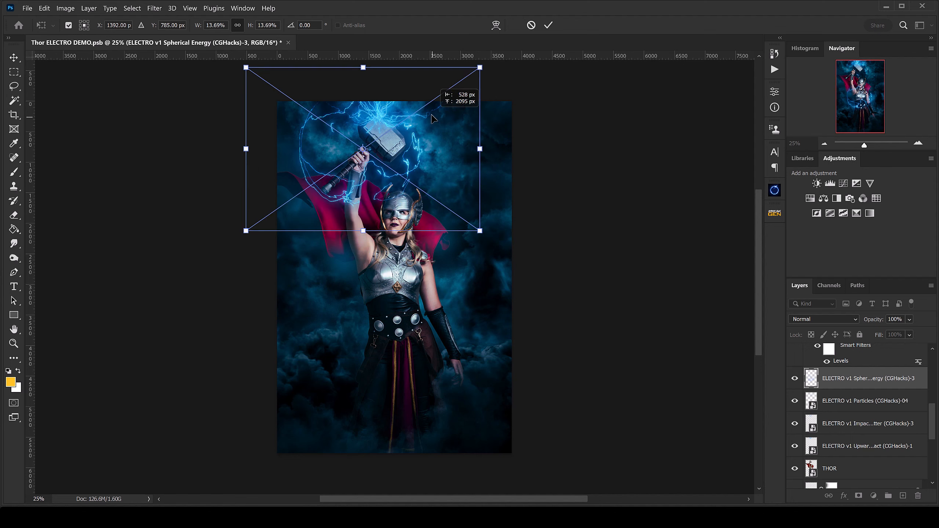
{"action": "key", "text": "ctrl+minus"}
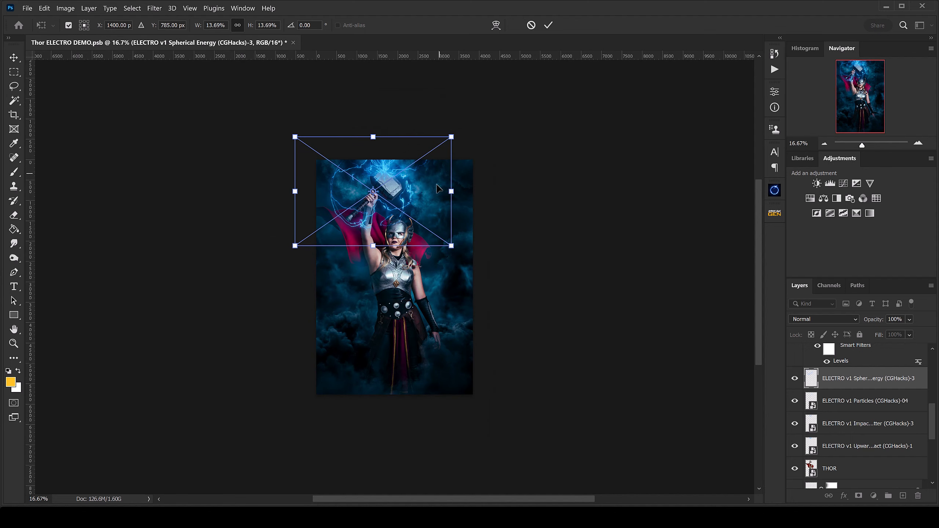
{"action": "left_click_drag", "start_coordinate": [475, 141], "coordinate": [438, 69]}
{"action": "left_click_drag", "start_coordinate": [283, 222], "coordinate": [245, 239]}
{"action": "left_click_drag", "start_coordinate": [386, 212], "coordinate": [402, 195]}
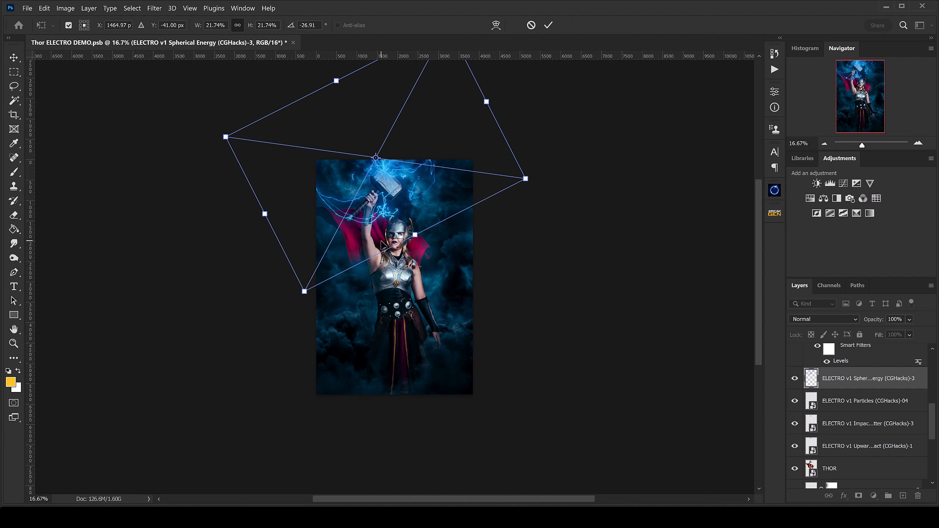
{"action": "key", "text": "Return"}
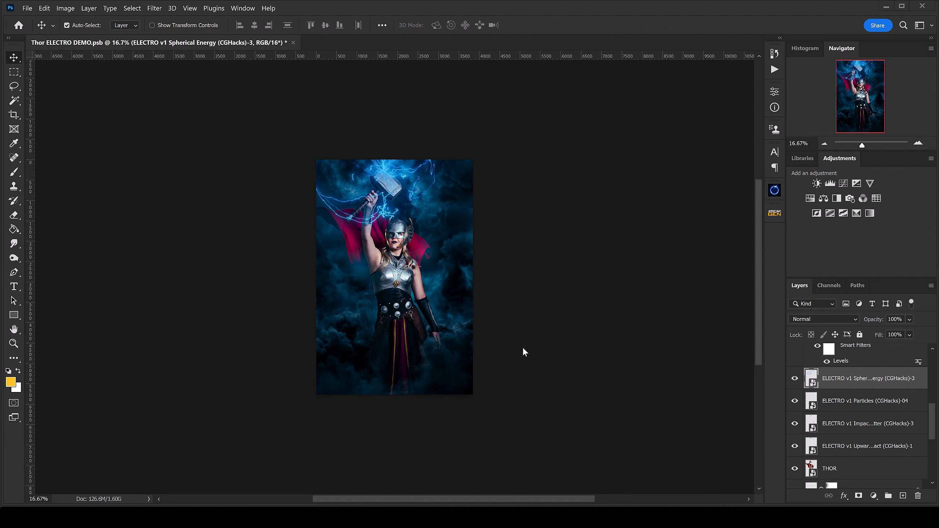
Switch to Bridge and place ELECTRO v1 ThinTrails (CGHacks)-2.png from the ThinTrails folder into the Thor document, above the SMOG_DV_053 layer and below THOR.
{"action": "scroll", "coordinate": [838, 464], "scroll_direction": "down", "scroll_amount": 3}
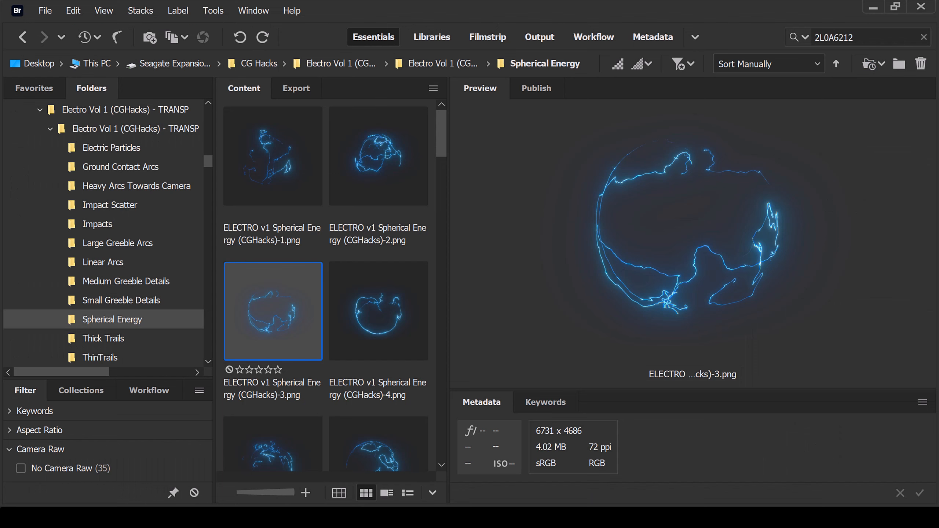
{"action": "scroll", "coordinate": [125, 303], "scroll_direction": "down", "scroll_amount": 2}
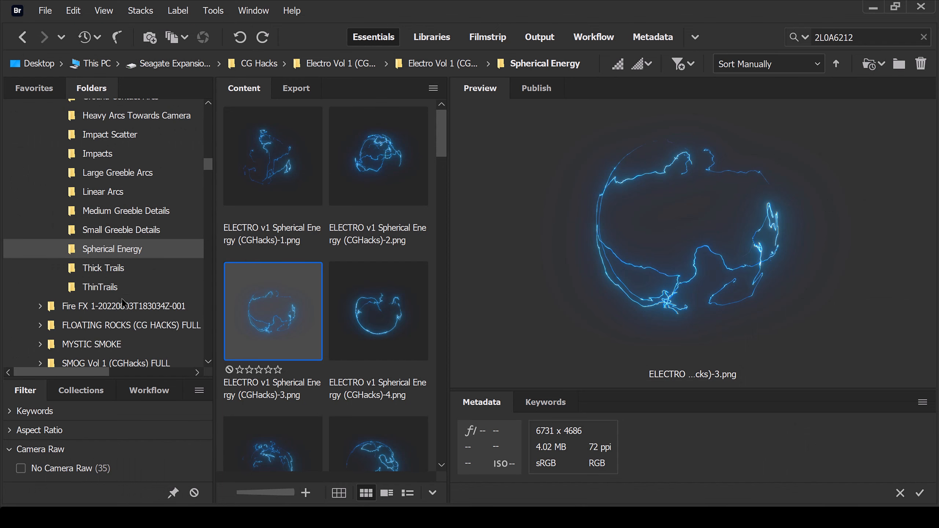
{"action": "left_click", "coordinate": [107, 268]}
{"action": "scroll", "coordinate": [325, 331], "scroll_direction": "down", "scroll_amount": 5}
{"action": "scroll", "coordinate": [324, 331], "scroll_direction": "up", "scroll_amount": 5}
{"action": "left_click", "coordinate": [102, 292]}
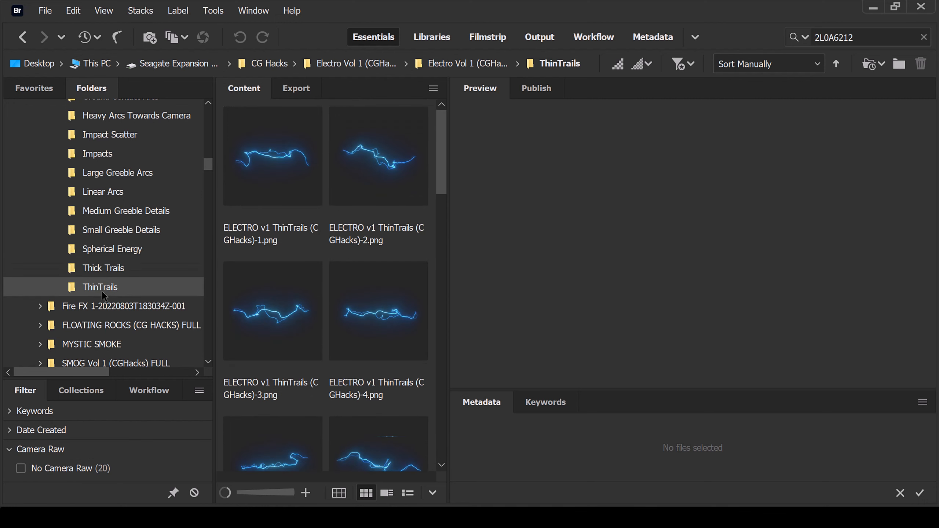
{"action": "left_click", "coordinate": [387, 173]}
{"action": "left_click_drag", "start_coordinate": [431, 383], "coordinate": [420, 278]}
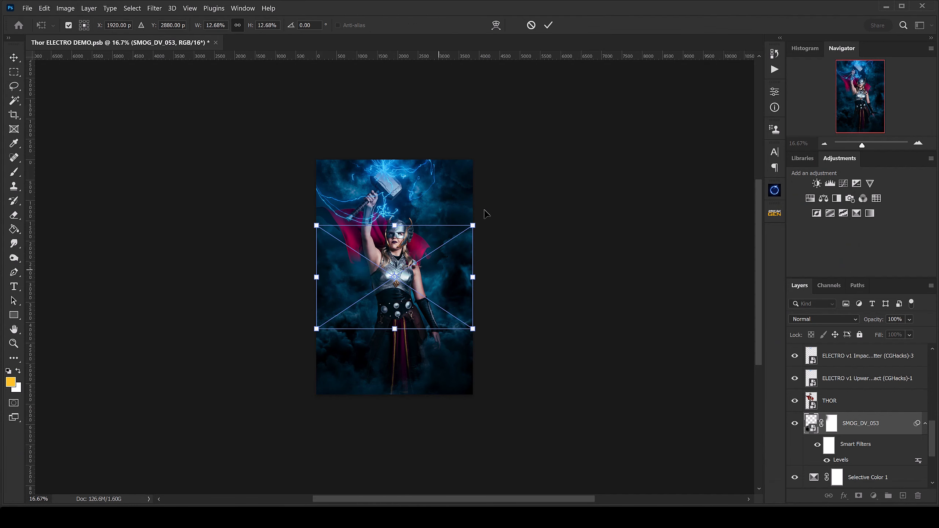
Scale the thin trails lightning to about 30% and rotate it about 118° so it runs diagonally behind Thor.
{"action": "left_click_drag", "start_coordinate": [525, 265], "coordinate": [450, 285]}
{"action": "left_click_drag", "start_coordinate": [484, 250], "coordinate": [587, 171]}
{"action": "left_click_drag", "start_coordinate": [508, 205], "coordinate": [507, 205]}
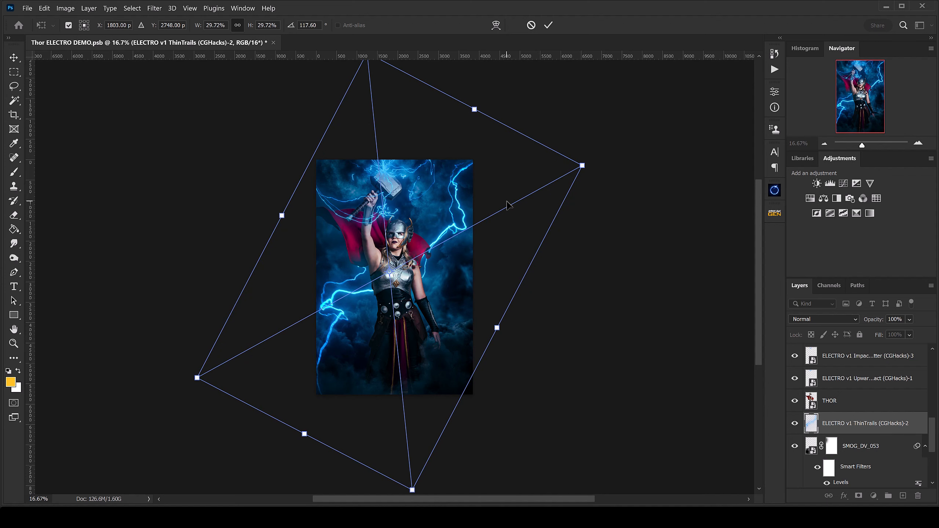
{"action": "key", "text": "Return"}
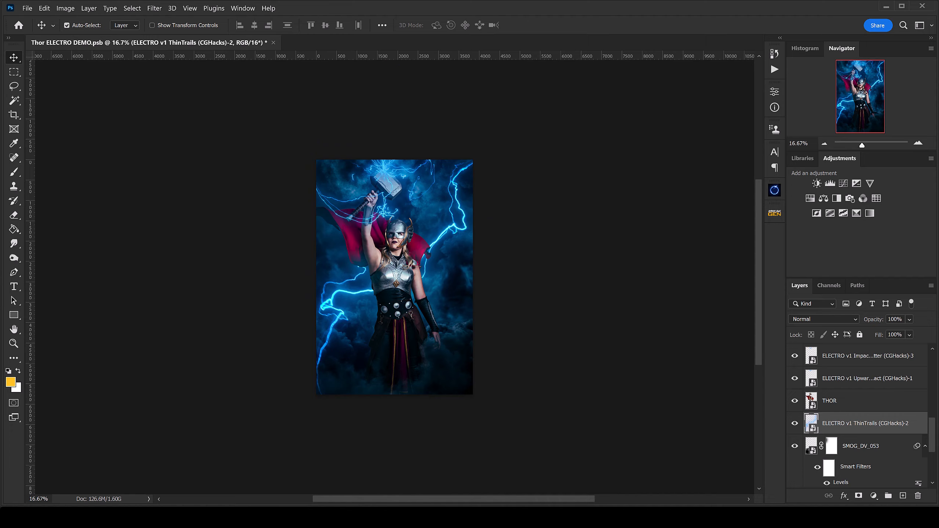
Switch to Bridge, place ELECTRO v1 Heavy TWD Cam (CGHacks)-03.png from Heavy Arcs Towards Camera into the Thor document, and stack it above the THOR layer.
{"action": "mouse_move", "coordinate": [349, 517]}
{"action": "left_click", "coordinate": [349, 470]}
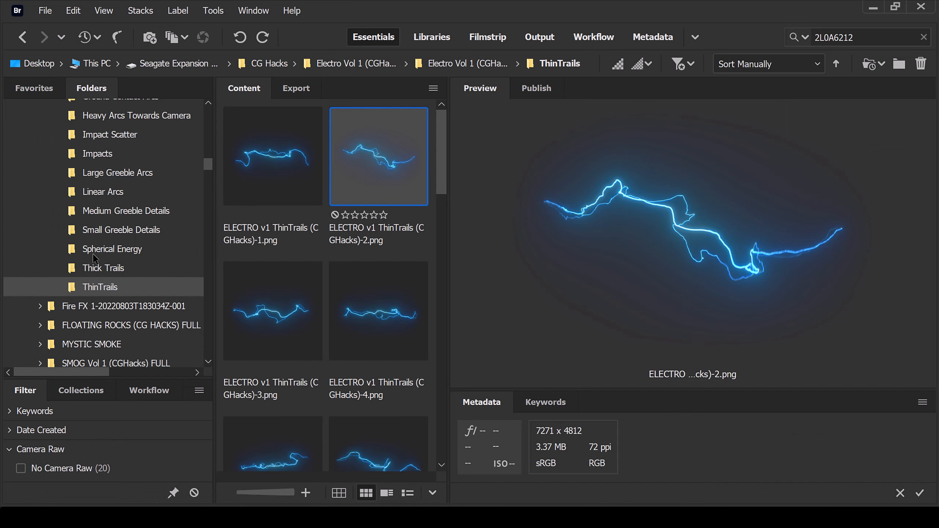
{"action": "scroll", "coordinate": [100, 254], "scroll_direction": "up", "scroll_amount": 2}
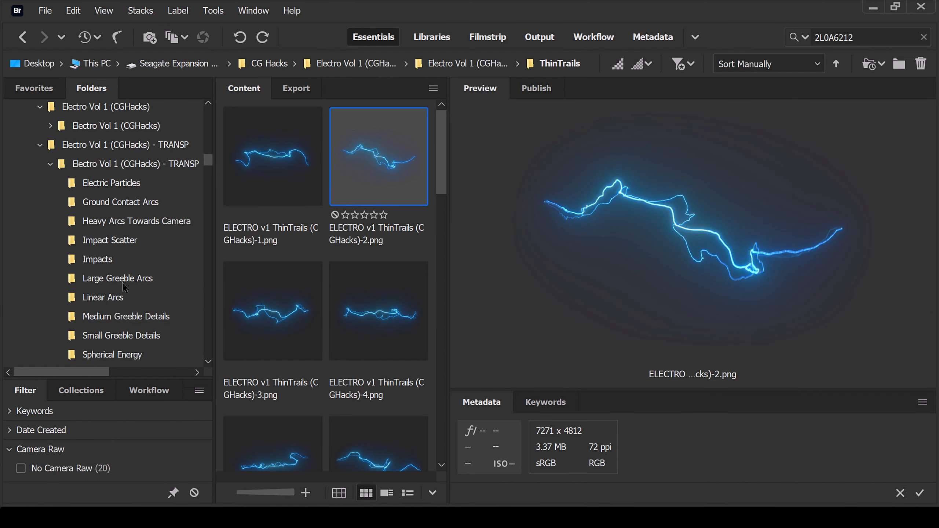
{"action": "left_click", "coordinate": [126, 222]}
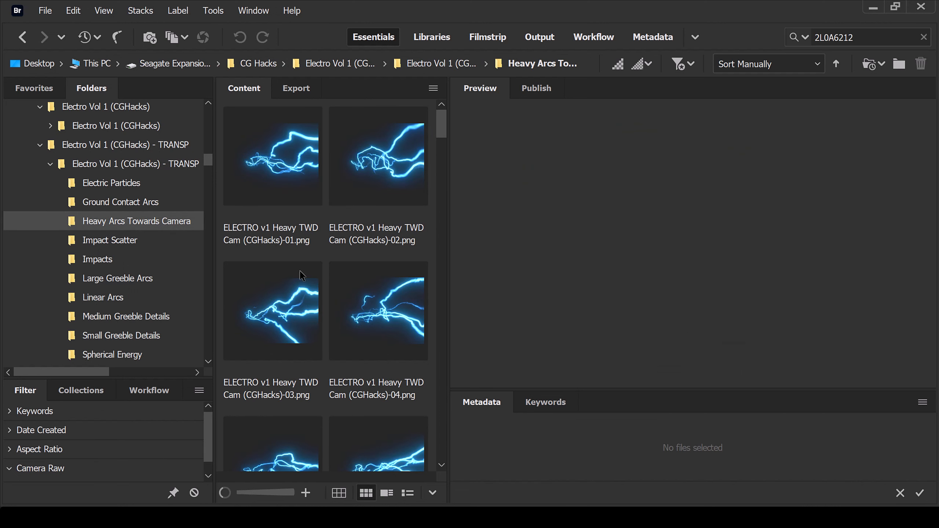
{"action": "left_click", "coordinate": [281, 161]}
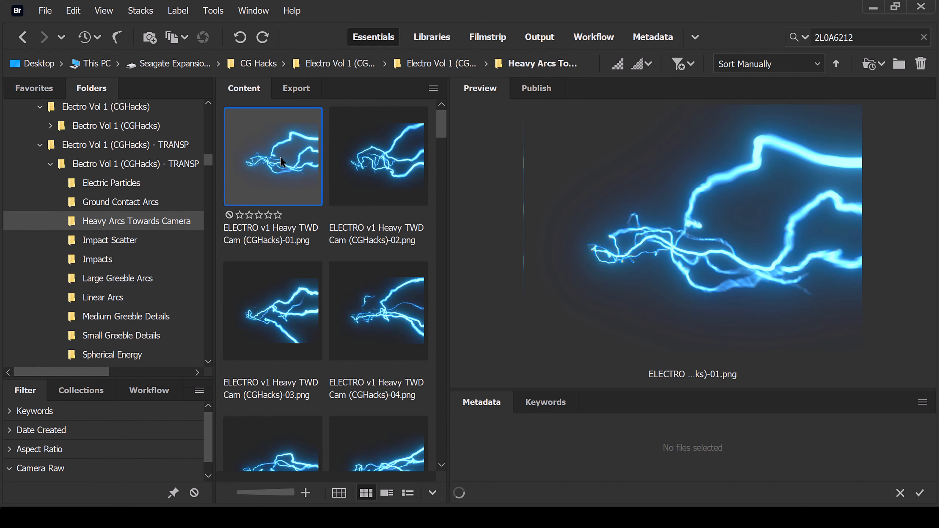
{"action": "left_click", "coordinate": [281, 311]}
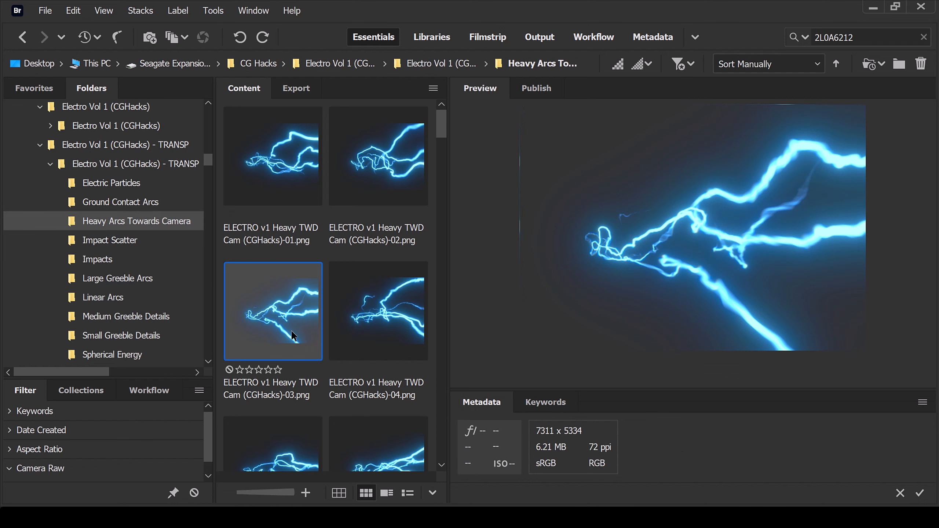
{"action": "left_click_drag", "start_coordinate": [271, 307], "coordinate": [438, 333]}
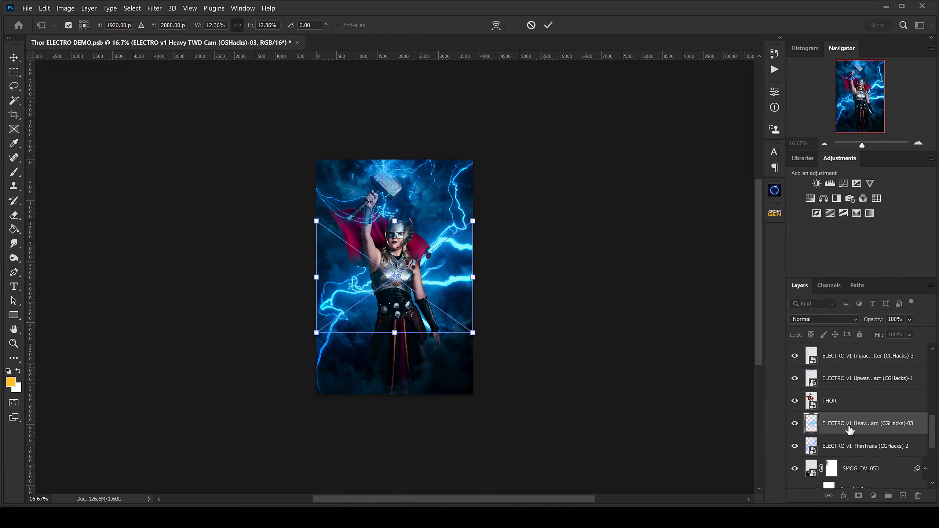
{"action": "left_click_drag", "start_coordinate": [849, 424], "coordinate": [848, 390]}
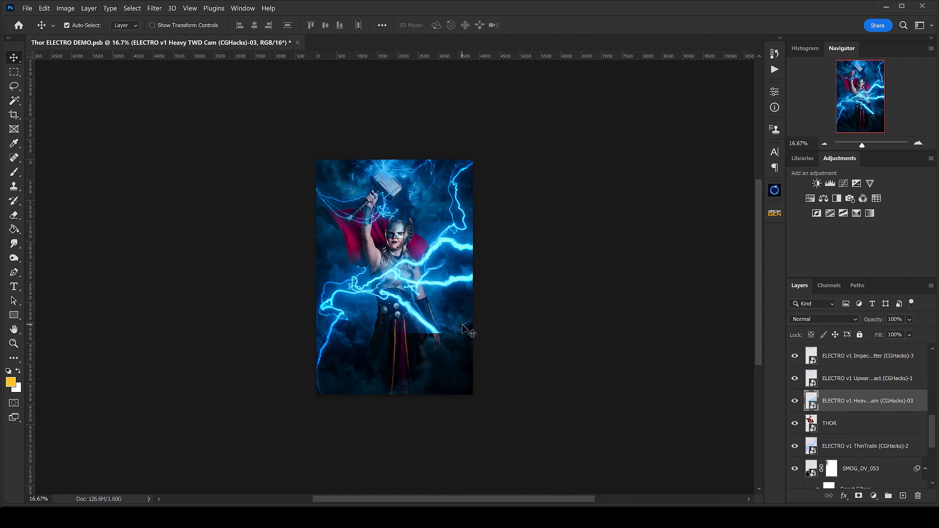
Enlarge and rotate the heavy arcs and position them across Thor's lower body in the foreground.
{"action": "key", "text": "ctrl+t"}
{"action": "left_click_drag", "start_coordinate": [508, 277], "coordinate": [498, 325]}
{"action": "left_click_drag", "start_coordinate": [413, 326], "coordinate": [373, 332]}
{"action": "left_click_drag", "start_coordinate": [438, 285], "coordinate": [530, 286]}
{"action": "left_click_drag", "start_coordinate": [425, 318], "coordinate": [412, 357]}
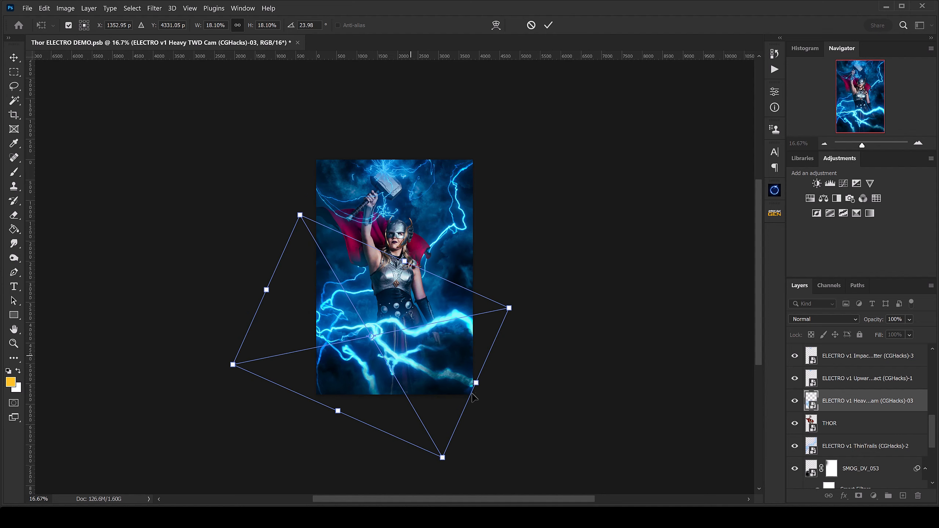
{"action": "left_click_drag", "start_coordinate": [514, 325], "coordinate": [465, 350]}
{"action": "key", "text": "Return"}
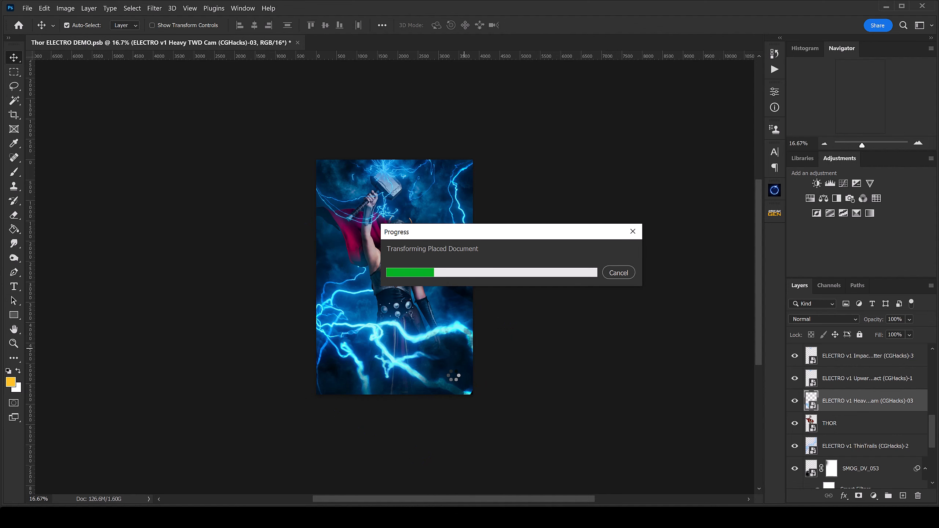
Group the five ELECTRO layers above THOR, from Spherical Energy to Heavy TWD Cam, and name the group Electro TOP.
{"action": "scroll", "coordinate": [458, 371], "scroll_direction": "up", "scroll_amount": 3}
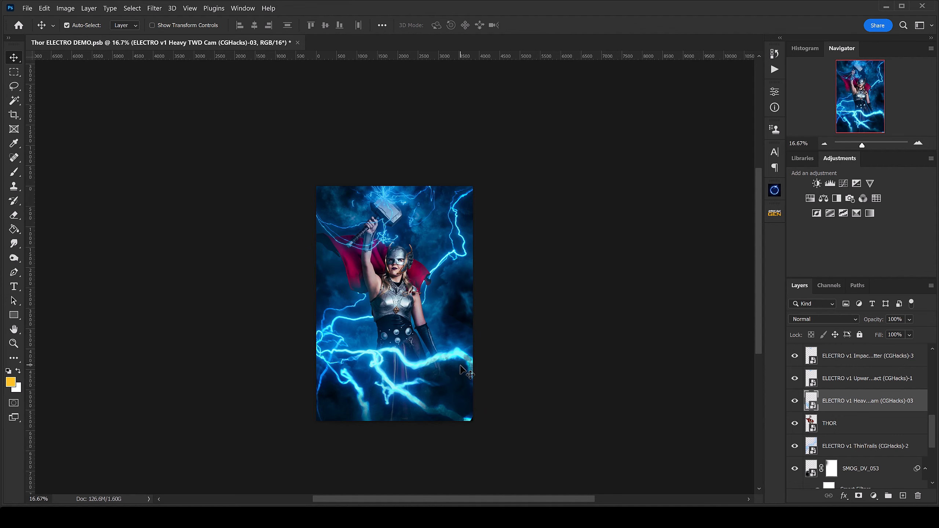
{"action": "scroll", "coordinate": [461, 367], "scroll_direction": "up", "scroll_amount": 1}
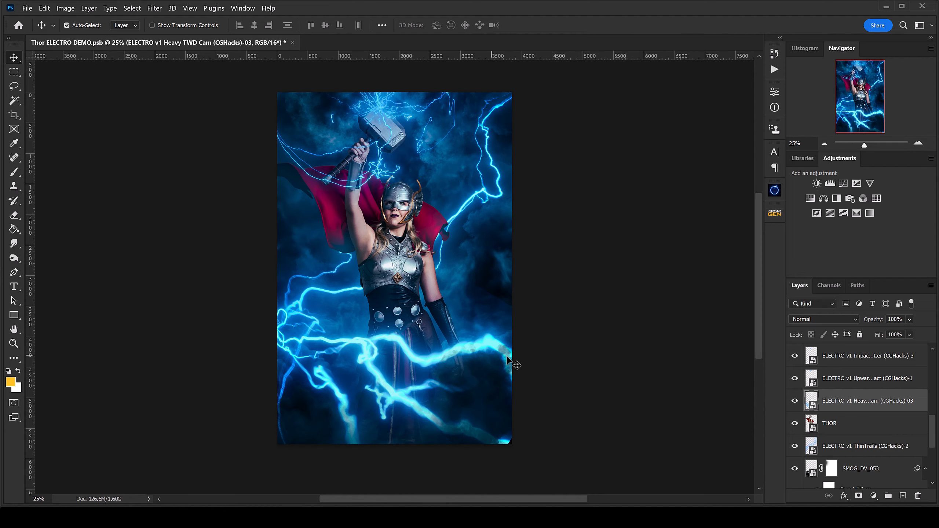
{"action": "scroll", "coordinate": [838, 394], "scroll_direction": "up", "scroll_amount": 3}
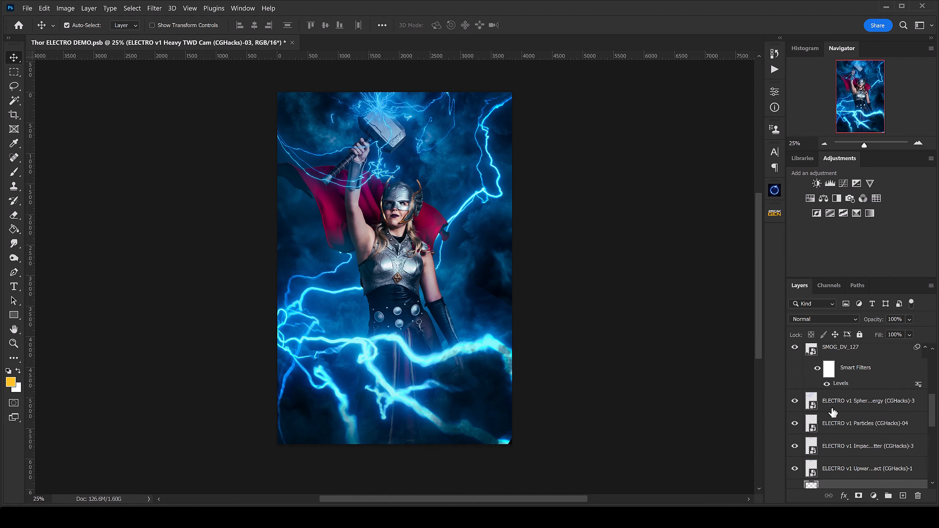
{"action": "scroll", "coordinate": [834, 457], "scroll_direction": "down", "scroll_amount": 2}
{"action": "scroll", "coordinate": [839, 446], "scroll_direction": "up", "scroll_amount": 1}
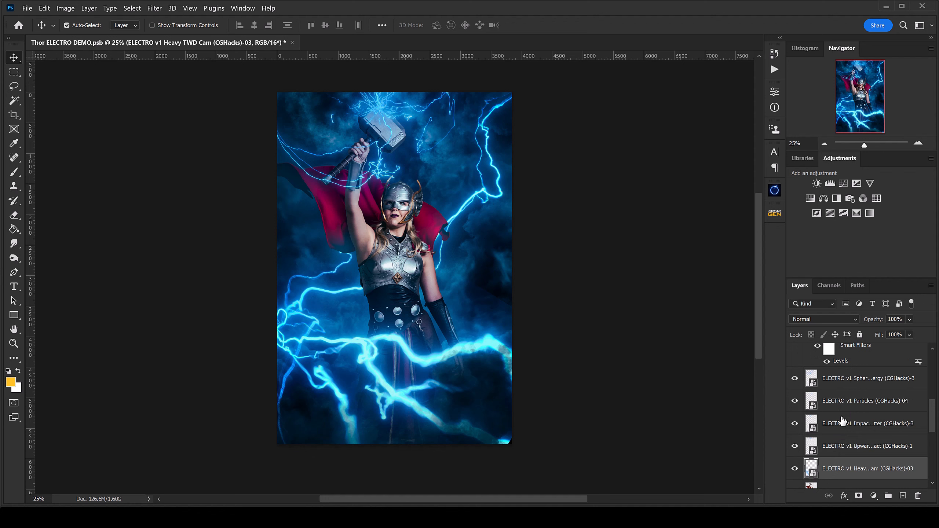
{"action": "scroll", "coordinate": [843, 469], "scroll_direction": "down", "scroll_amount": 1}
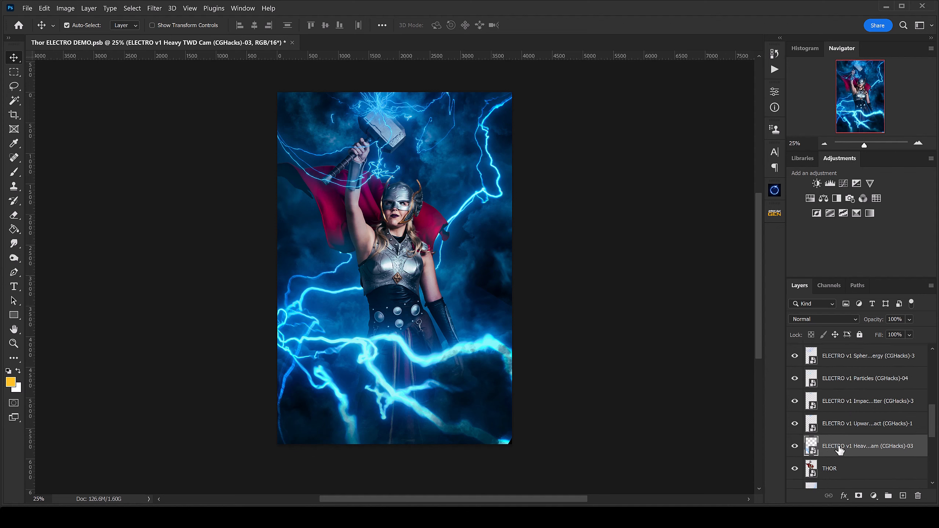
{"action": "scroll", "coordinate": [839, 443], "scroll_direction": "up", "scroll_amount": 1}
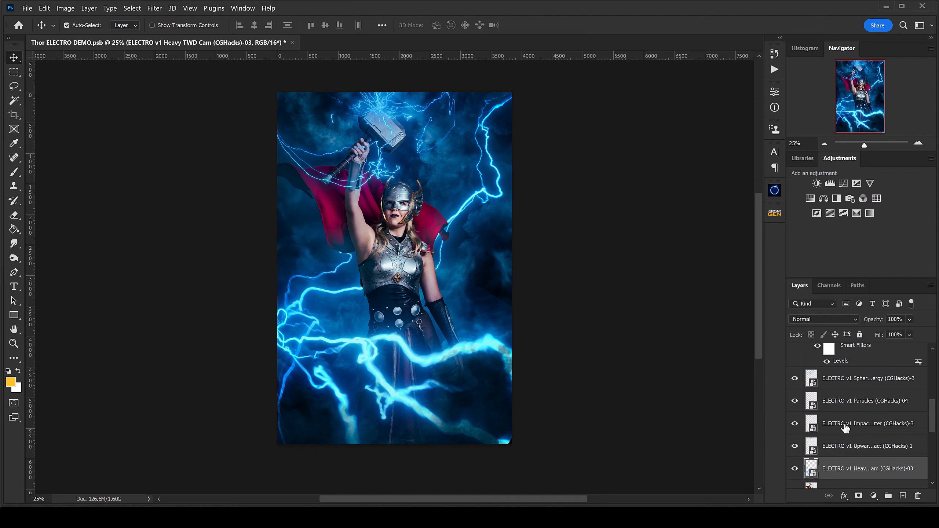
{"action": "left_click", "coordinate": [847, 382], "text": "shift"}
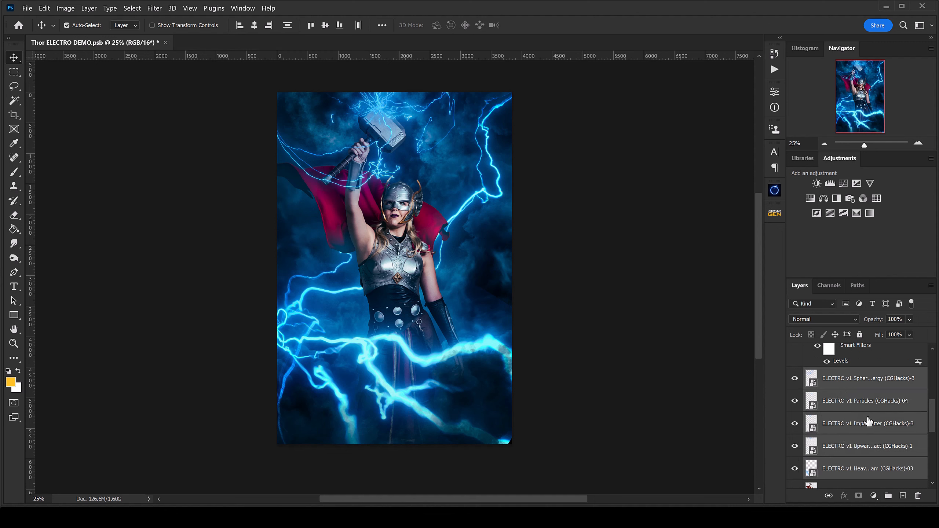
{"action": "key", "text": "ctrl+g"}
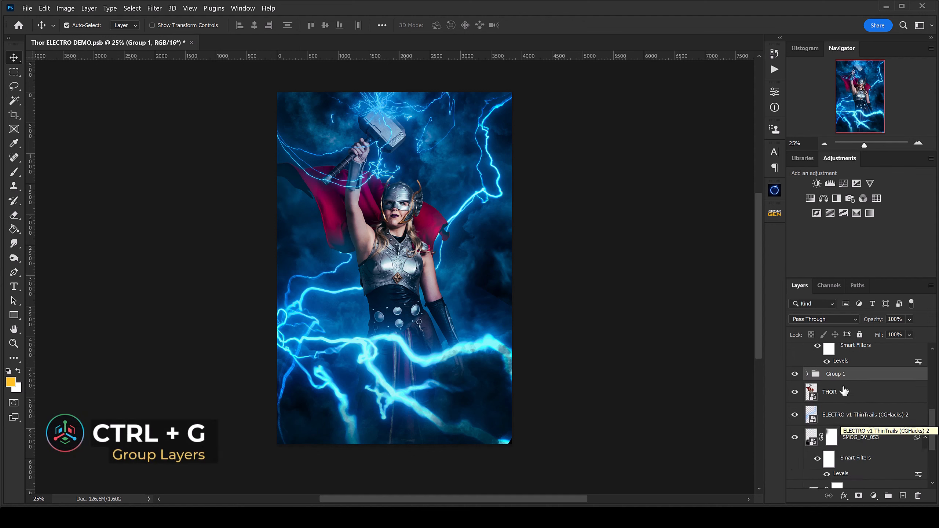
{"action": "double_click", "coordinate": [839, 373]}
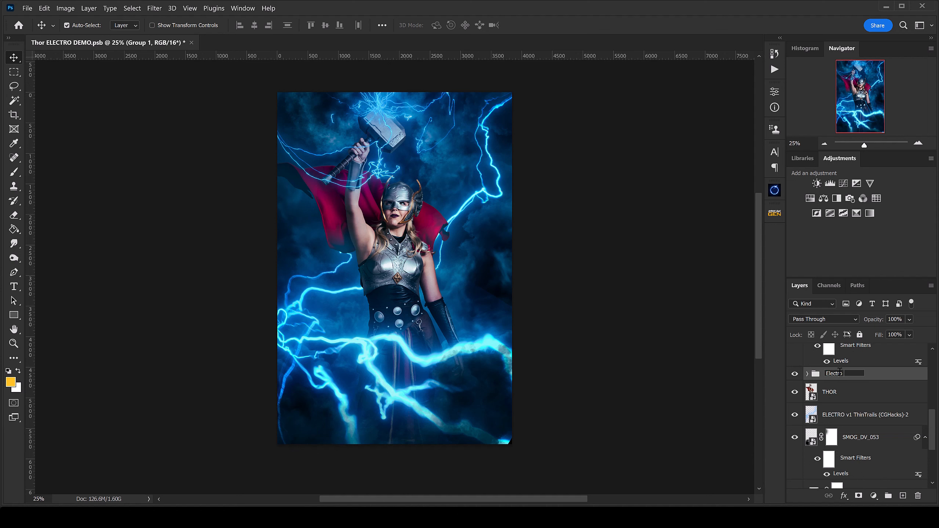
{"action": "key", "text": "Return"}
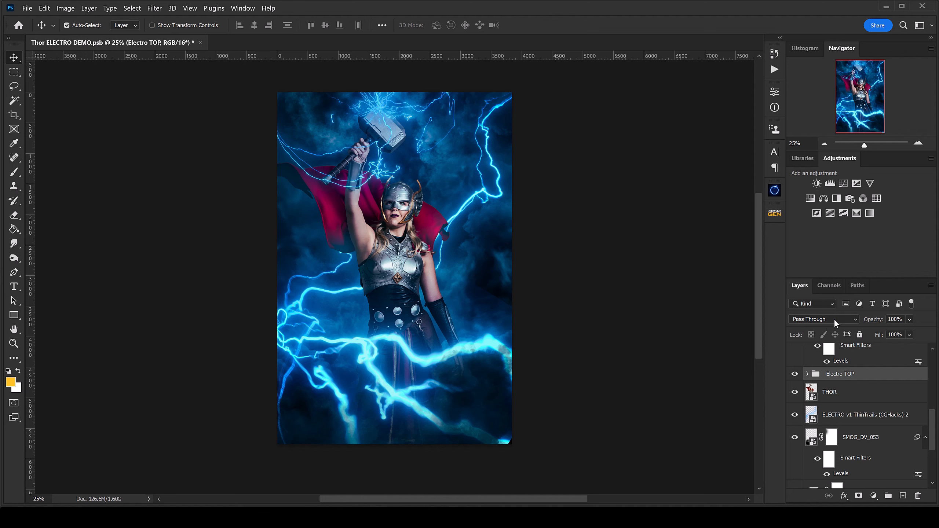
Toggle the Electro TOP group's visibility to compare the composite with and without the foreground lightning, and inspect the hammer area.
{"action": "left_click", "coordinate": [794, 374]}
{"action": "left_click", "coordinate": [794, 374]}
{"action": "left_click", "coordinate": [795, 374]}
{"action": "left_click", "coordinate": [795, 374]}
{"action": "scroll", "coordinate": [610, 315], "scroll_direction": "up", "scroll_amount": 5}
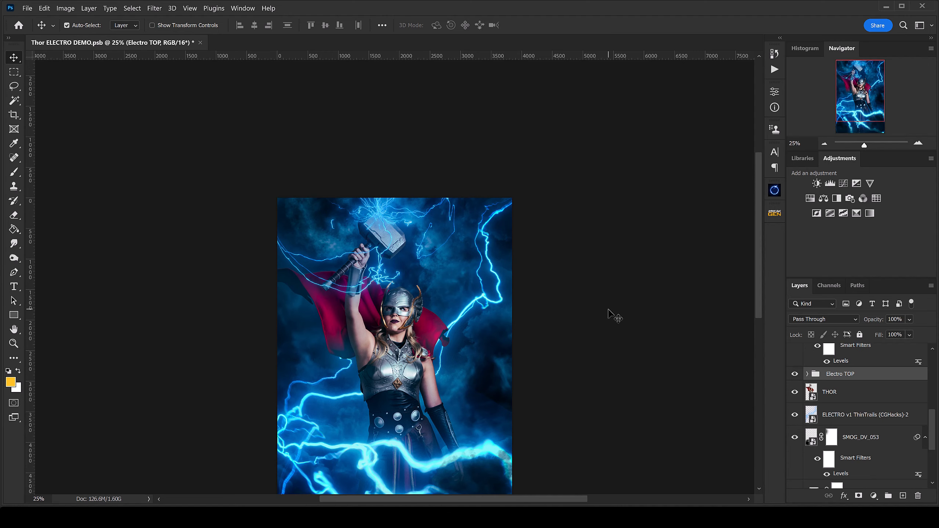
{"action": "key", "text": "ctrl+plus"}
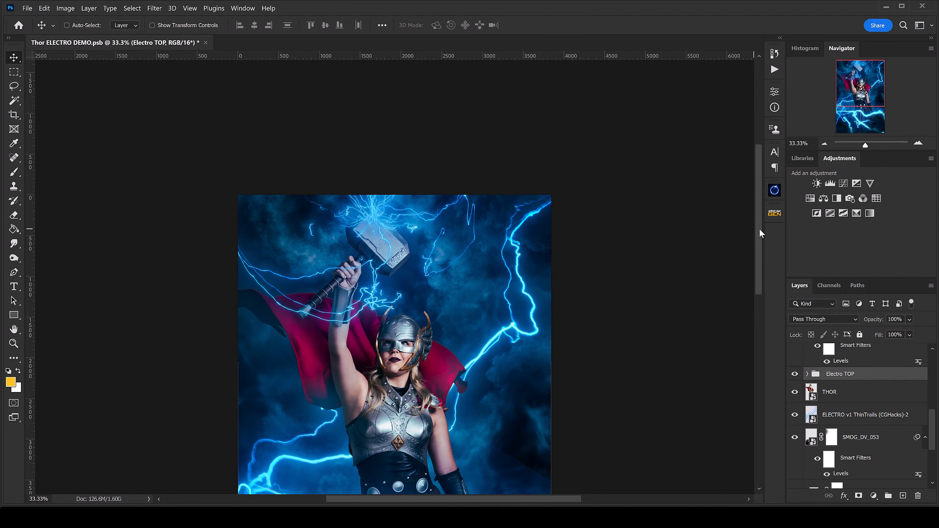
Set the blend mode of the whole Electro TOP group to Screen.
{"action": "key", "text": "ctrl+plus"}
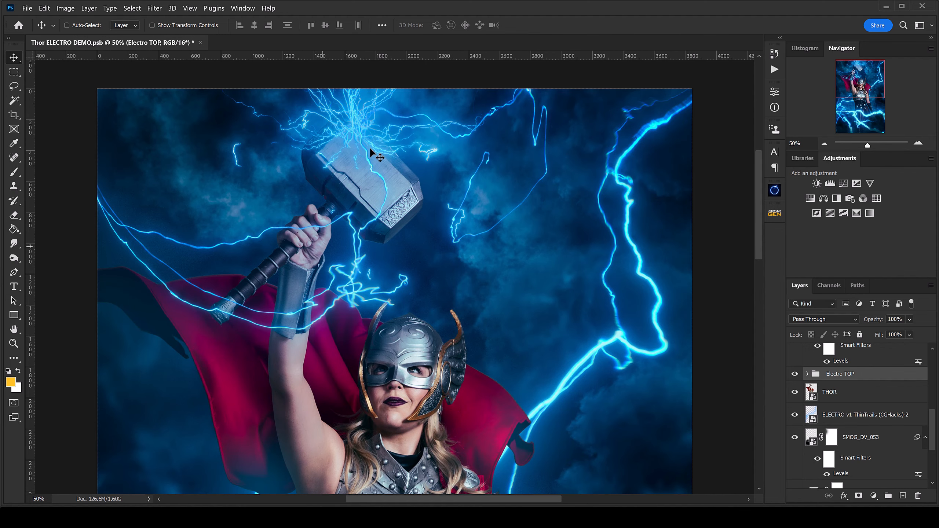
{"action": "key", "text": "ctrl+plus"}
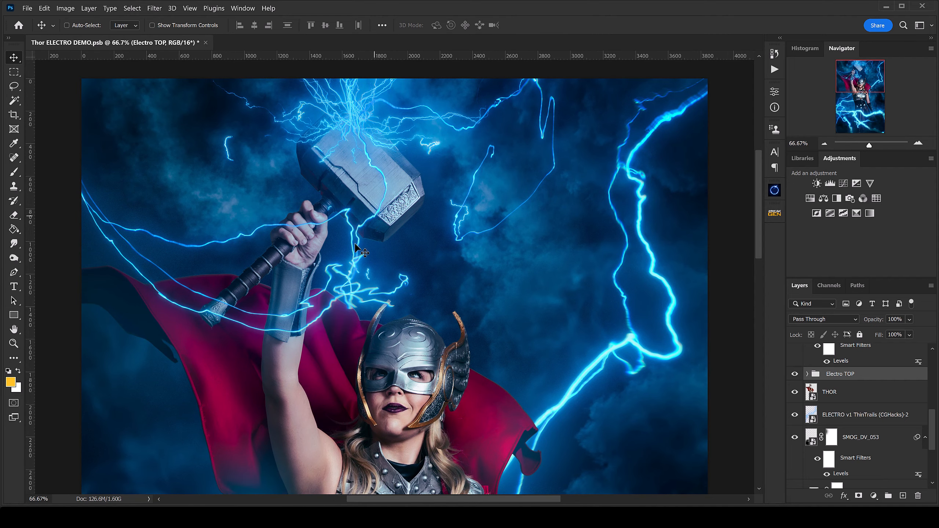
{"action": "key", "text": "ctrl"}
{"action": "key", "text": "ctrl+minus"}
{"action": "key", "text": "ctrl+minus"}
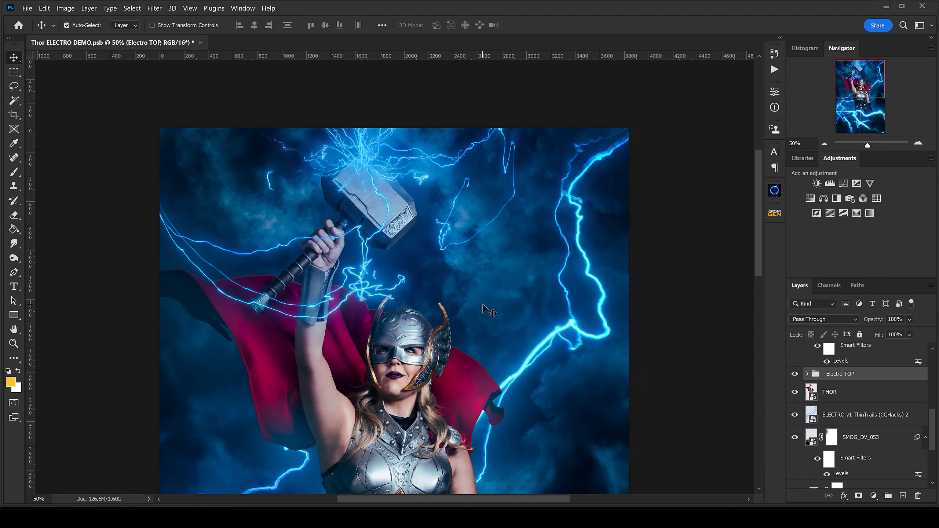
{"action": "key", "text": "ctrl+minus"}
{"action": "left_click", "coordinate": [808, 374]}
{"action": "left_click", "coordinate": [847, 393]}
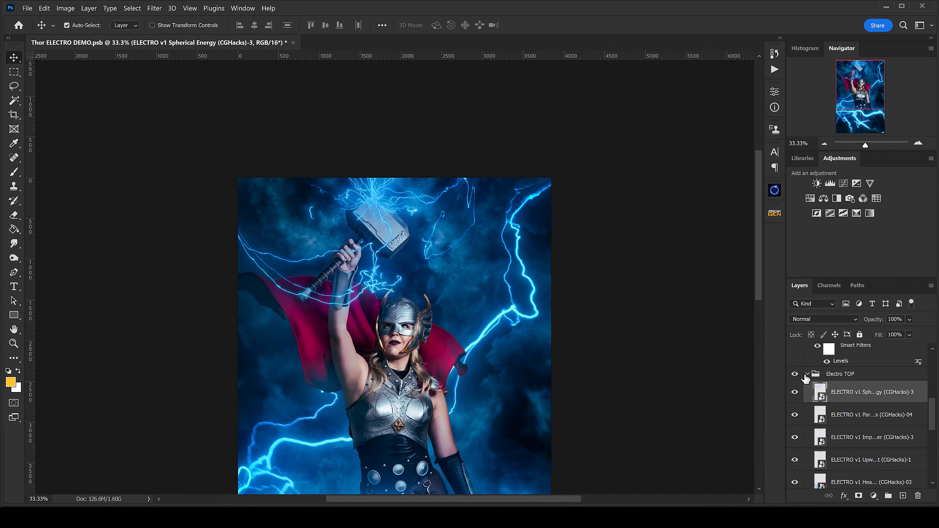
{"action": "left_click", "coordinate": [807, 374]}
{"action": "left_click", "coordinate": [875, 377]}
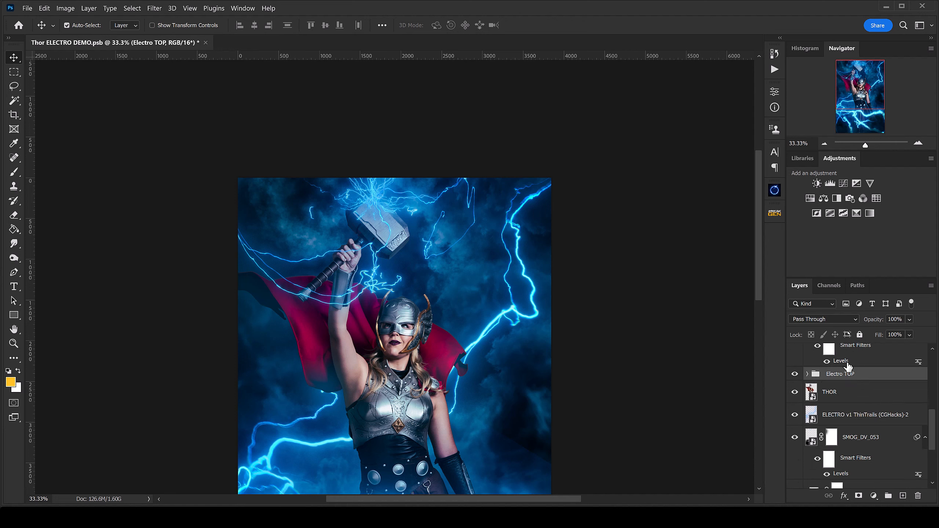
{"action": "left_click", "coordinate": [832, 319]}
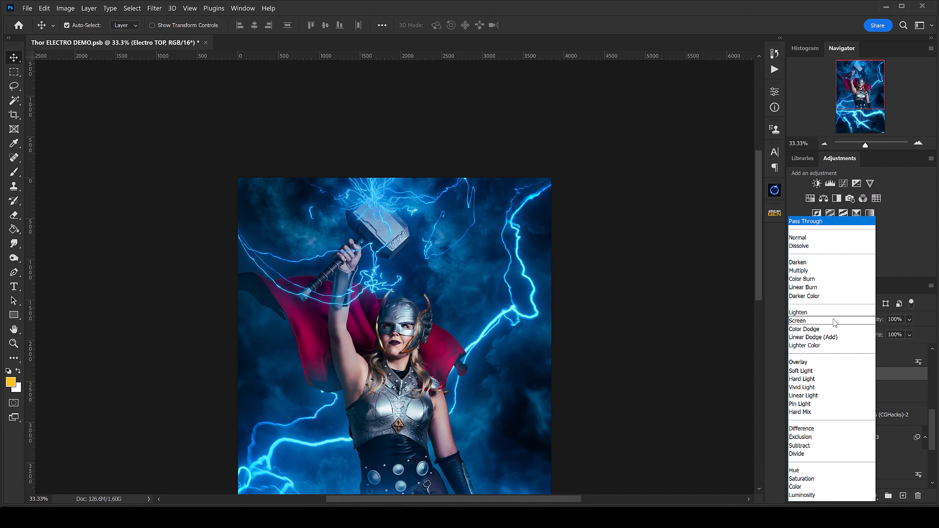
{"action": "left_click", "coordinate": [812, 321]}
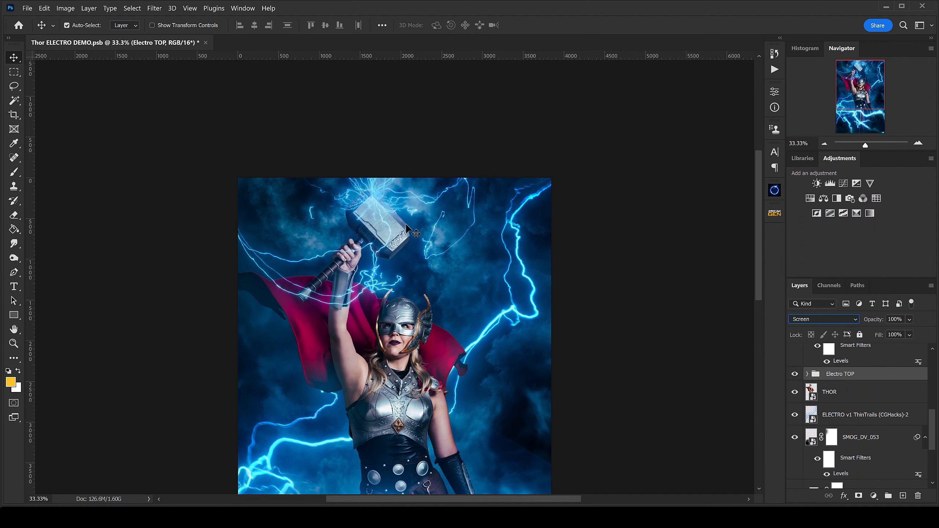
Undo and redo the Electro TOP group's blend mode change to compare the lightning over the hammer in both modes.
{"action": "key", "text": "ctrl+plus"}
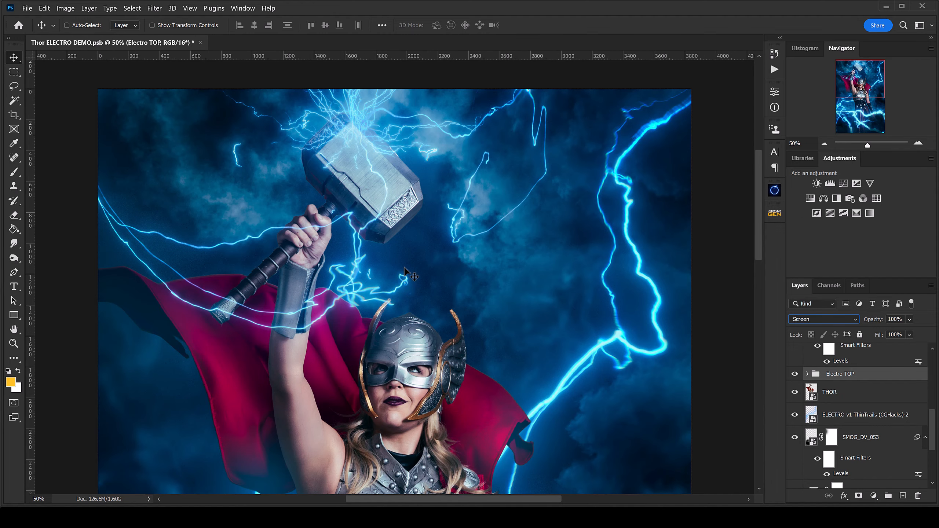
{"action": "key", "text": "ctrl+plus"}
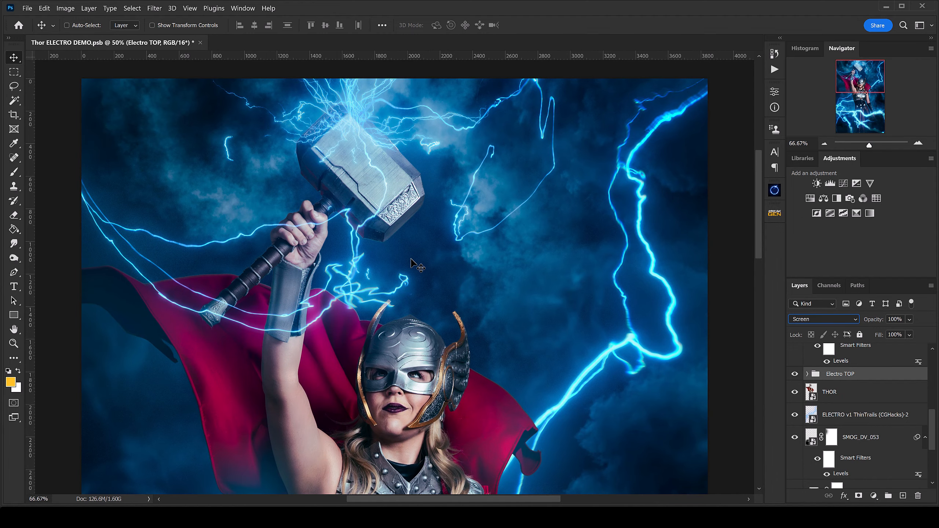
{"action": "key", "text": "ctrl+z"}
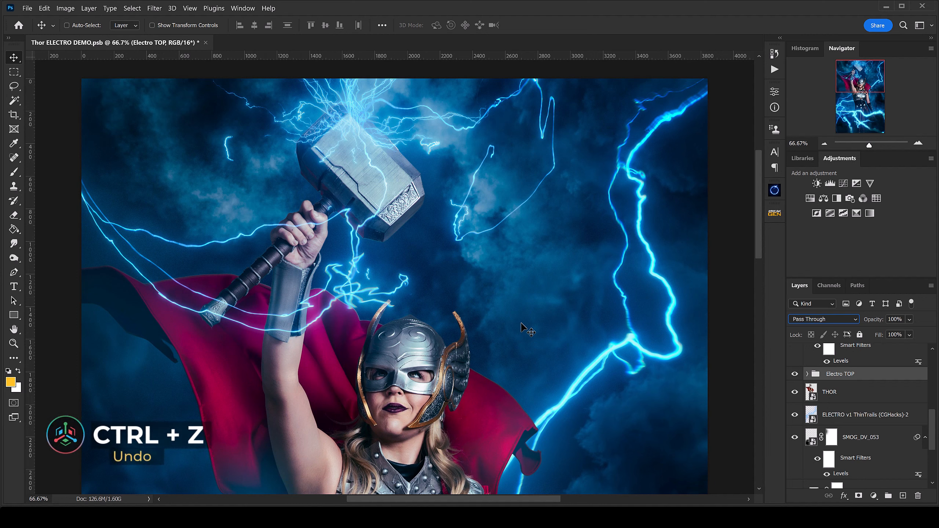
{"action": "key", "text": "ctrl+z"}
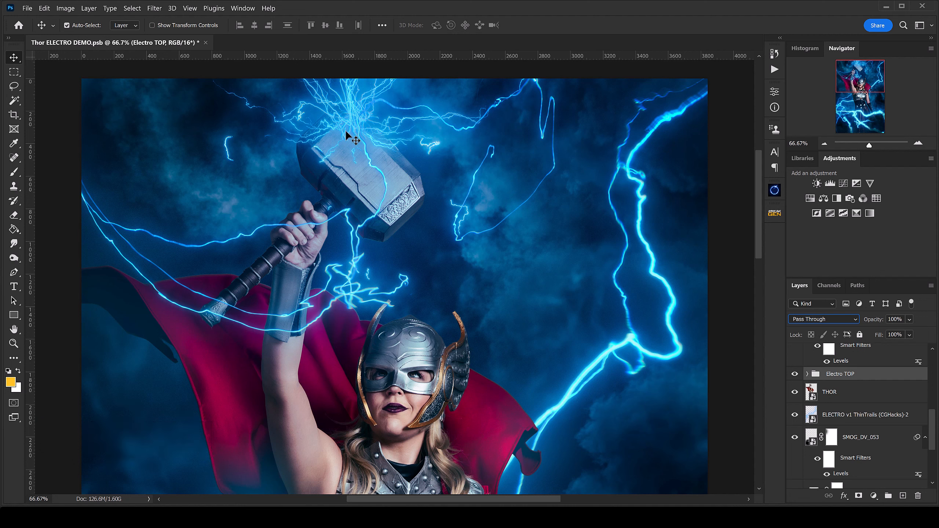
{"action": "key", "text": "ctrl+shift+z"}
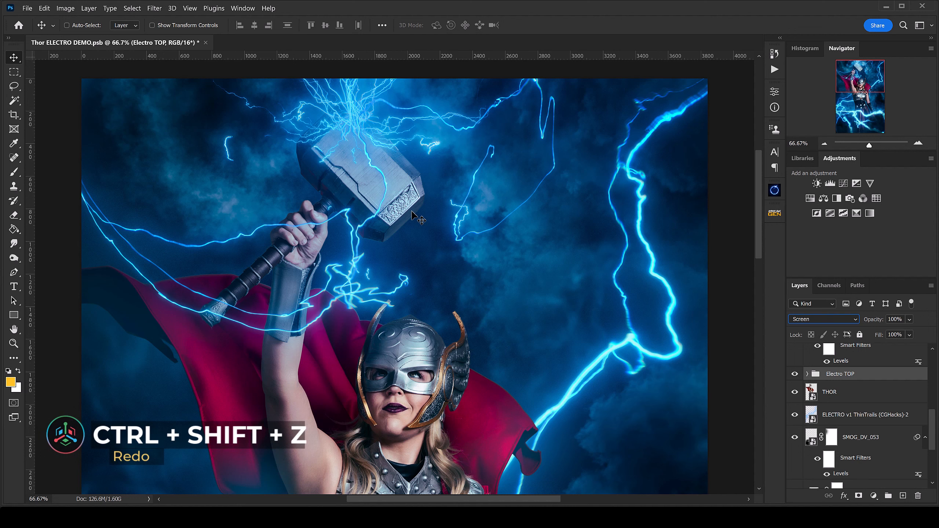
{"action": "key", "text": "ctrl"}
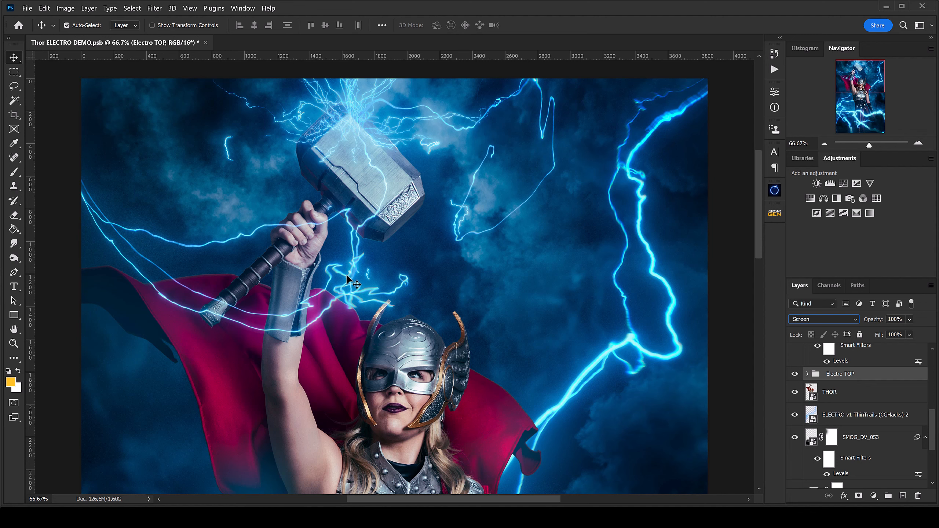
{"action": "key", "text": "ctrl+minus"}
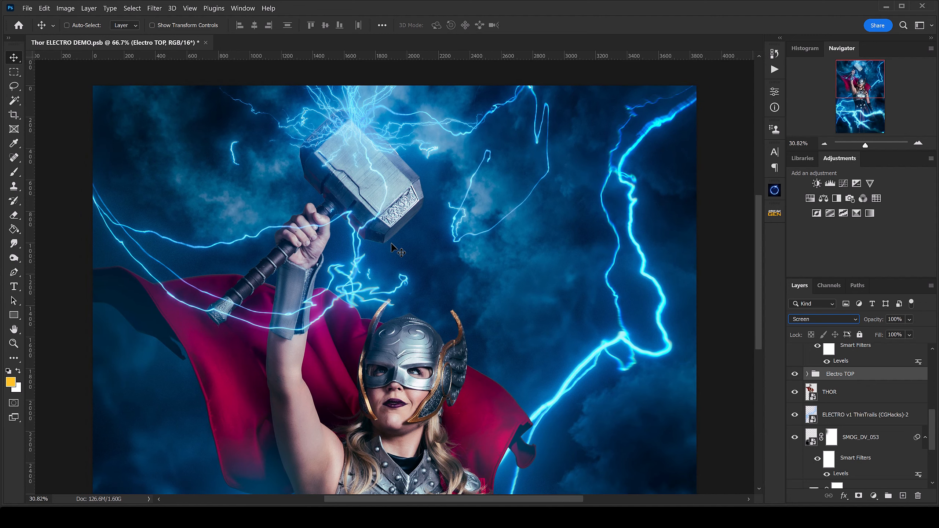
{"action": "key", "text": "ctrl+0"}
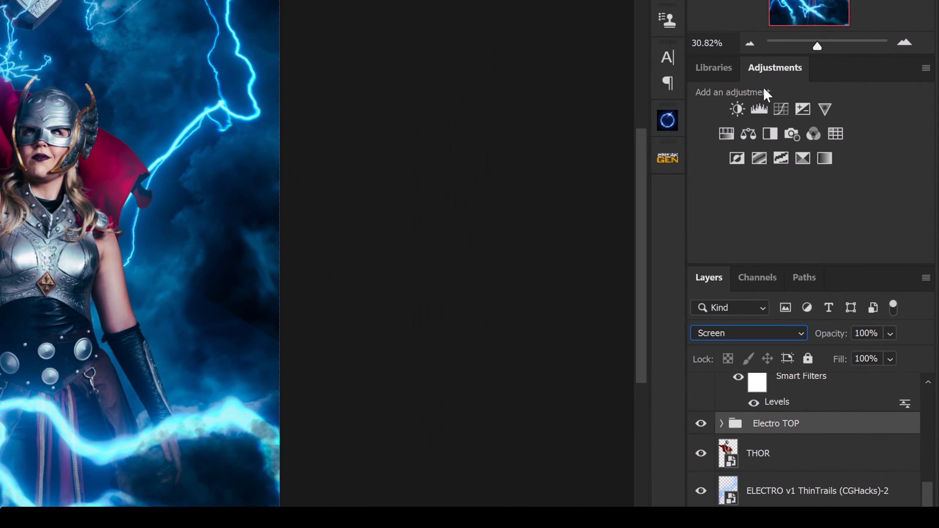
Add a Levels adjustment clipped to the Electro TOP group with input levels 23, 0.90 and 202, and compare before and after.
{"action": "left_click", "coordinate": [757, 108]}
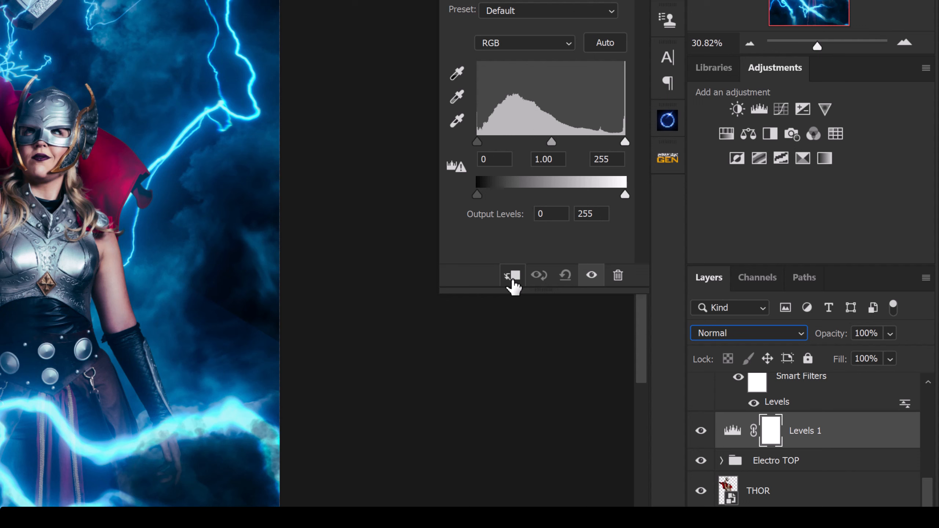
{"action": "left_click", "coordinate": [514, 284]}
{"action": "left_click", "coordinate": [747, 436]}
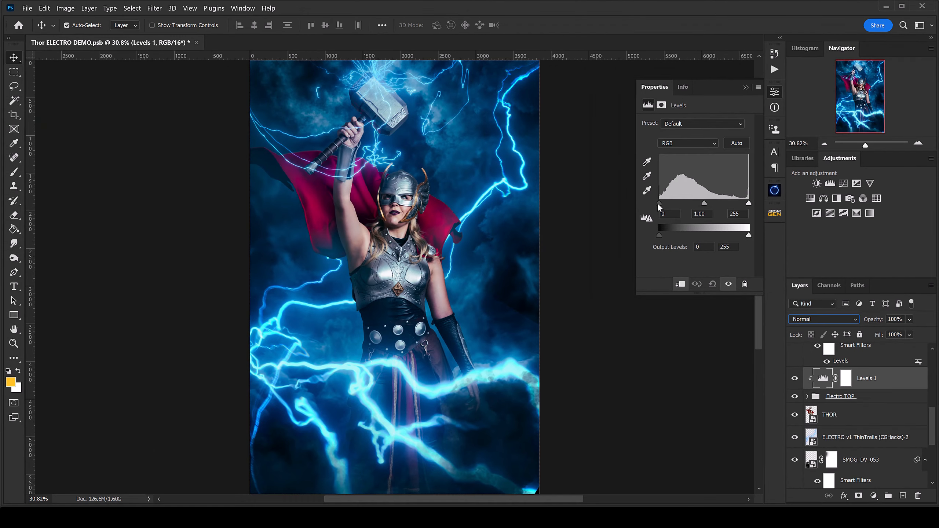
{"action": "left_click_drag", "start_coordinate": [479, 142], "coordinate": [509, 142]}
{"action": "mouse_move", "coordinate": [676, 203]}
{"action": "left_mouse_down"}
{"action": "mouse_move", "coordinate": [658, 203]}
{"action": "mouse_move", "coordinate": [679, 202]}
{"action": "mouse_move", "coordinate": [667, 206]}
{"action": "left_mouse_up"}
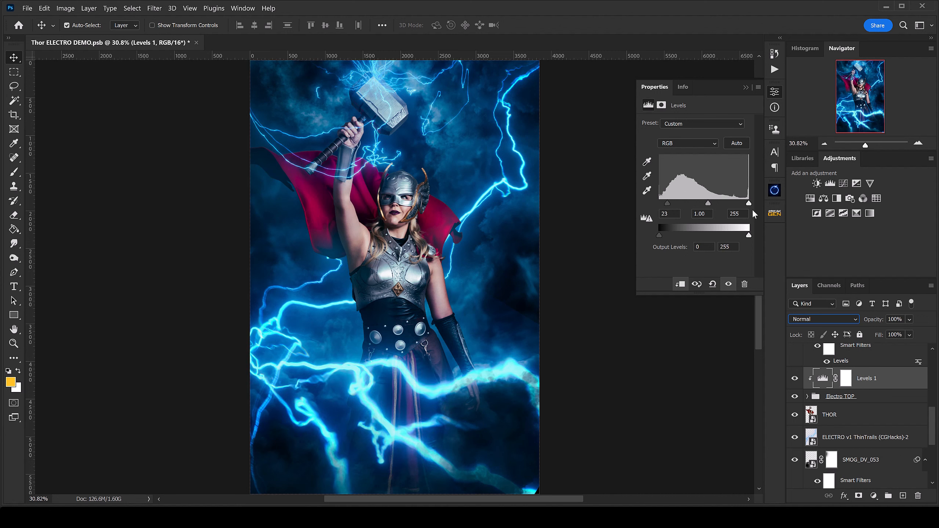
{"action": "left_click_drag", "start_coordinate": [749, 204], "coordinate": [701, 206]}
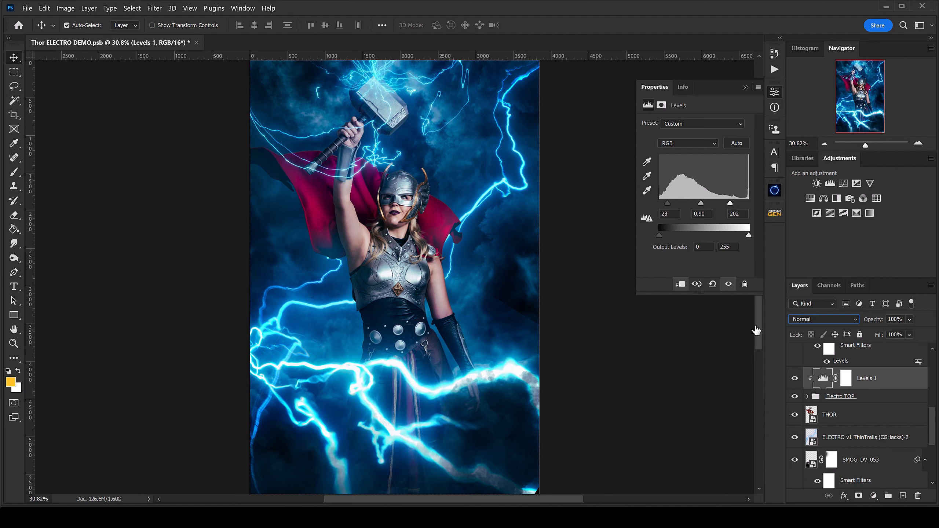
{"action": "left_click", "coordinate": [795, 379]}
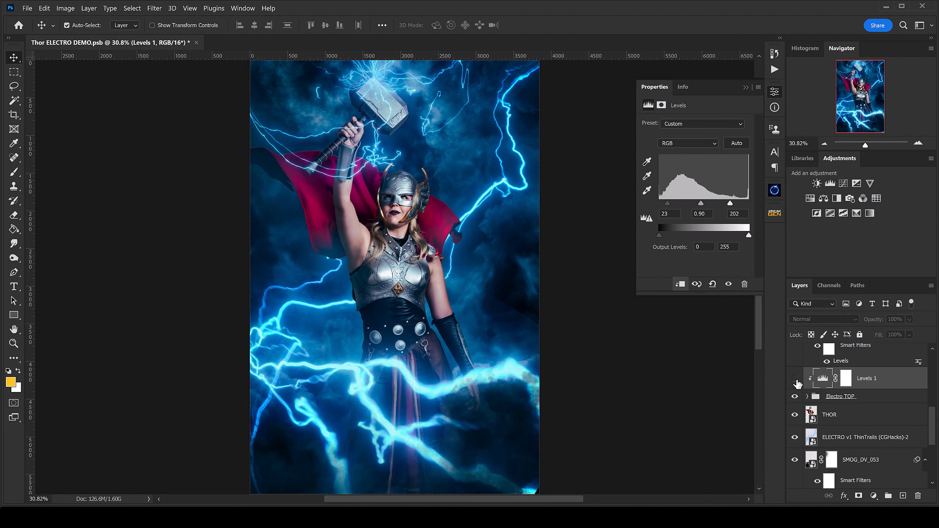
{"action": "left_click", "coordinate": [794, 379]}
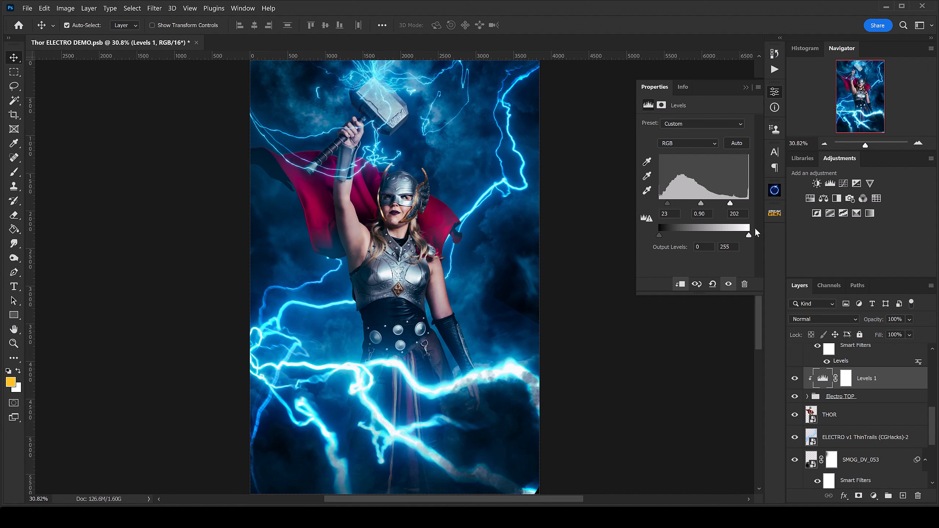
{"action": "left_click", "coordinate": [746, 87]}
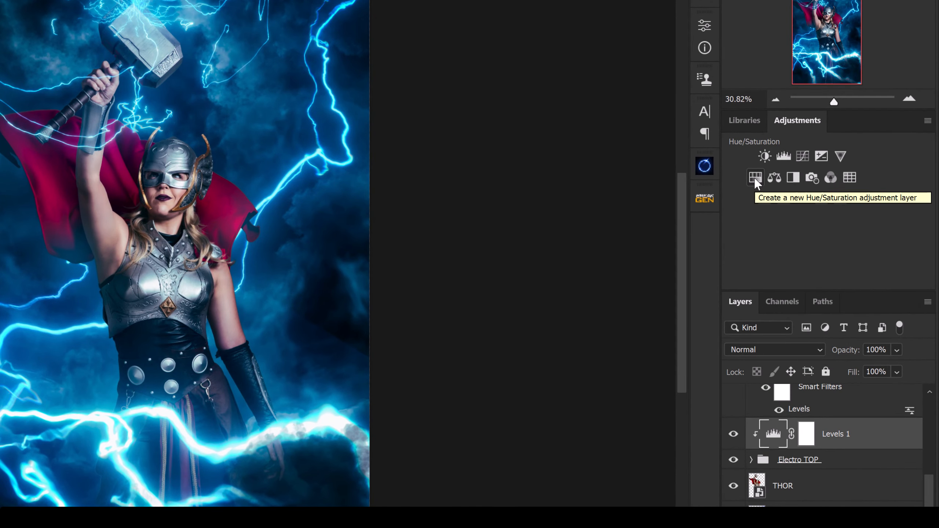
Try a Hue/Saturation adjustment clipped to the Electro TOP group, shifting the lightning's hue to -13.
{"action": "left_click", "coordinate": [754, 178]}
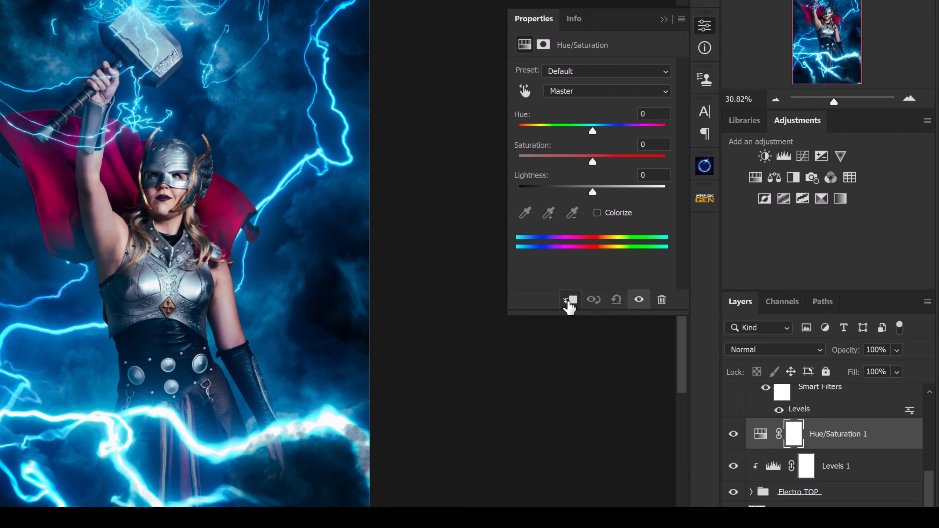
{"action": "left_click", "coordinate": [570, 299]}
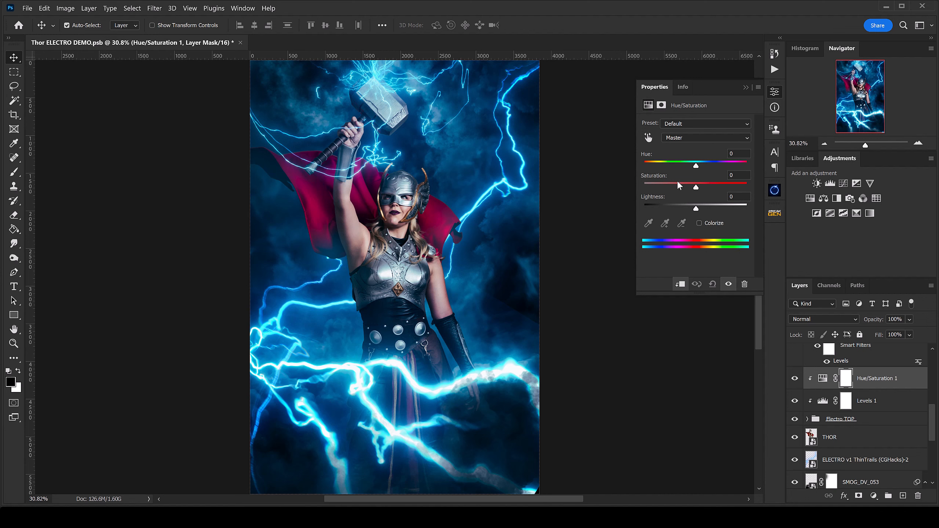
{"action": "left_click_drag", "start_coordinate": [682, 167], "coordinate": [658, 167]}
{"action": "left_click_drag", "start_coordinate": [719, 156], "coordinate": [686, 166]}
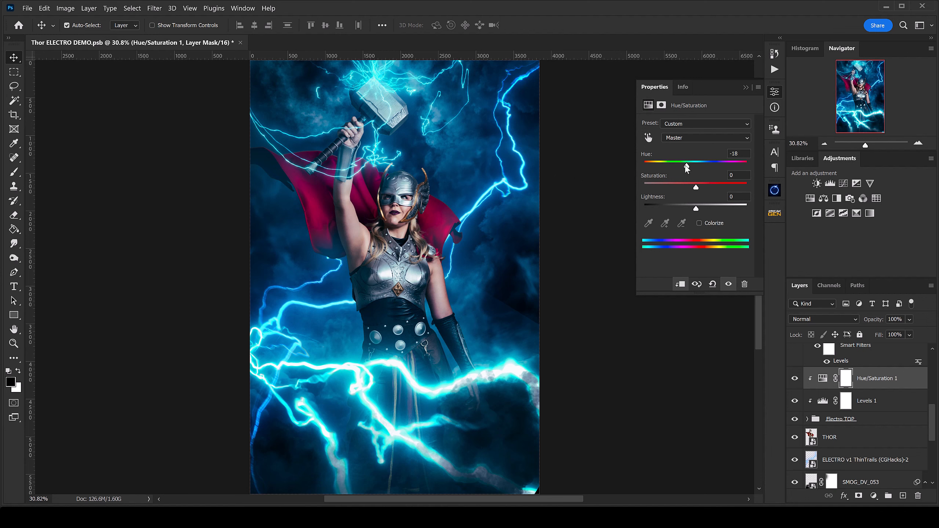
{"action": "left_click", "coordinate": [702, 166]}
{"action": "left_click", "coordinate": [688, 166]}
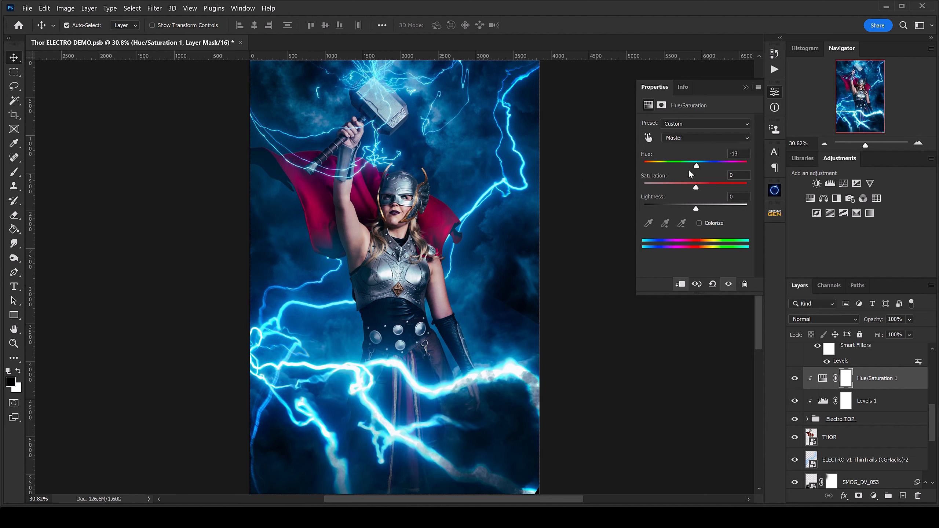
Try different saturation and lightness values on the foreground lightning, and delete the Hue/Saturation adjustment layer.
{"action": "left_click", "coordinate": [697, 187]}
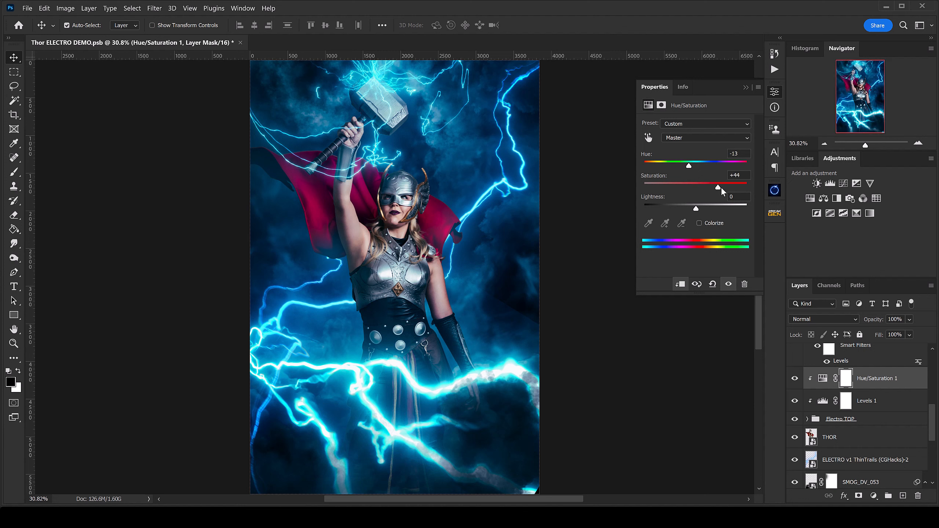
{"action": "left_click", "coordinate": [662, 185]}
{"action": "left_click", "coordinate": [697, 185]}
{"action": "mouse_move", "coordinate": [695, 208]}
{"action": "left_mouse_down"}
{"action": "mouse_move", "coordinate": [716, 214]}
{"action": "mouse_move", "coordinate": [680, 213]}
{"action": "left_mouse_up"}
{"action": "left_click", "coordinate": [696, 210]}
{"action": "left_click", "coordinate": [795, 380]}
{"action": "left_click", "coordinate": [795, 380]}
{"action": "key", "text": "Delete"}
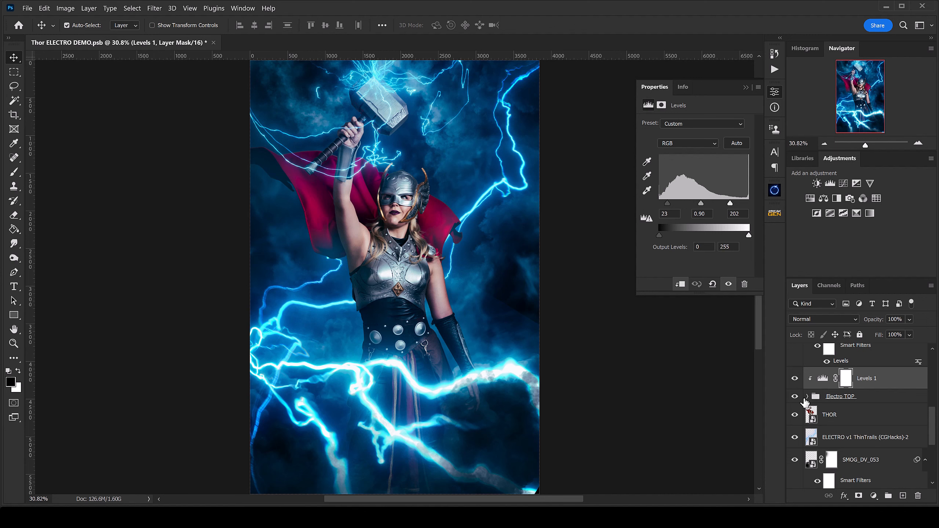
Start a Puppet Warp on the Heavy TWD Cam-03 layer in the Electro TOP group, pinning the lightning's left end, middle and right end.
{"action": "left_click", "coordinate": [807, 396]}
{"action": "left_click", "coordinate": [843, 437]}
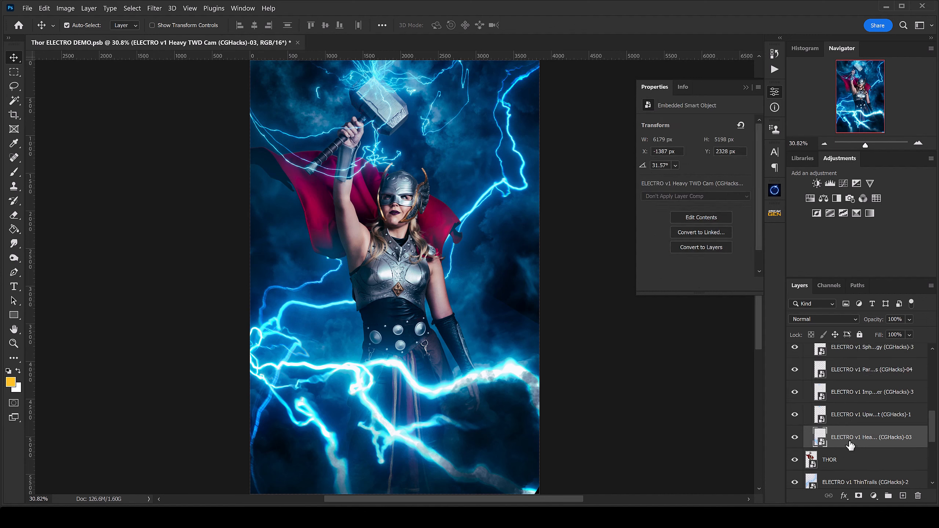
{"action": "left_click", "coordinate": [746, 87]}
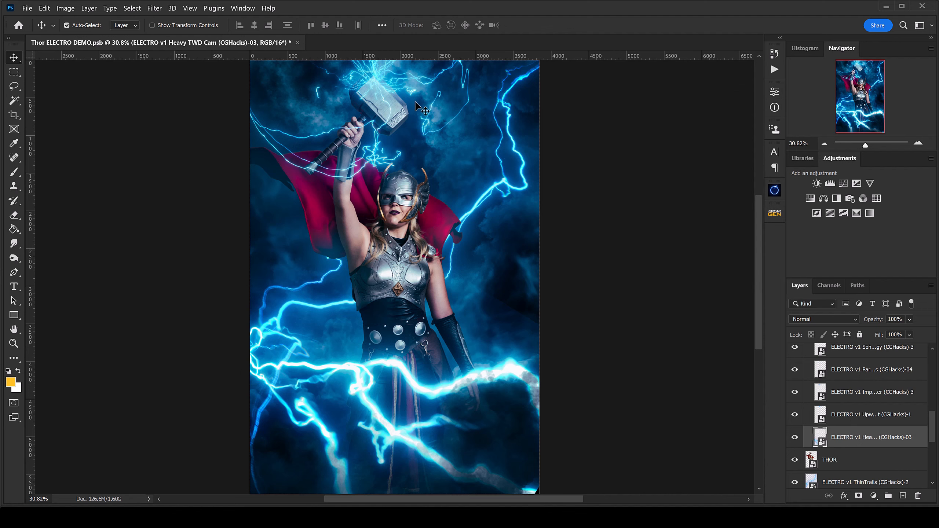
{"action": "left_click", "coordinate": [45, 8]}
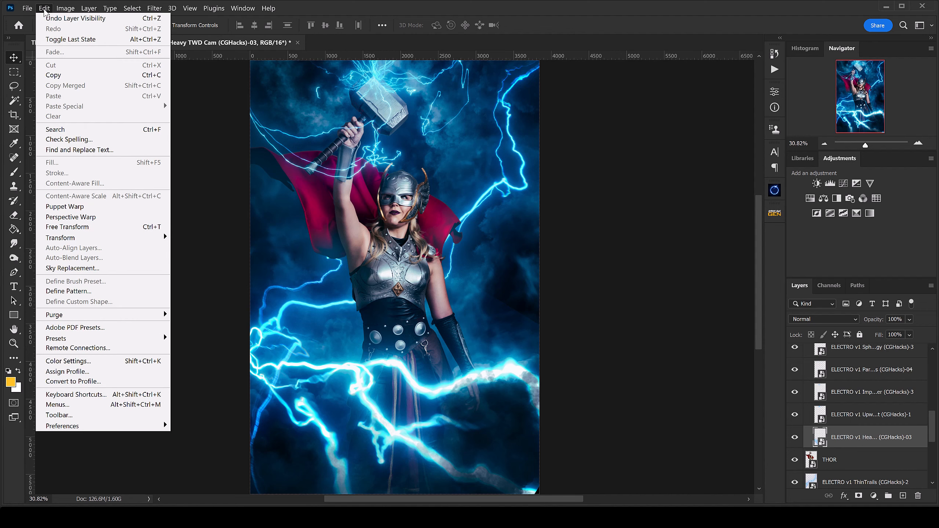
{"action": "left_click", "coordinate": [66, 206]}
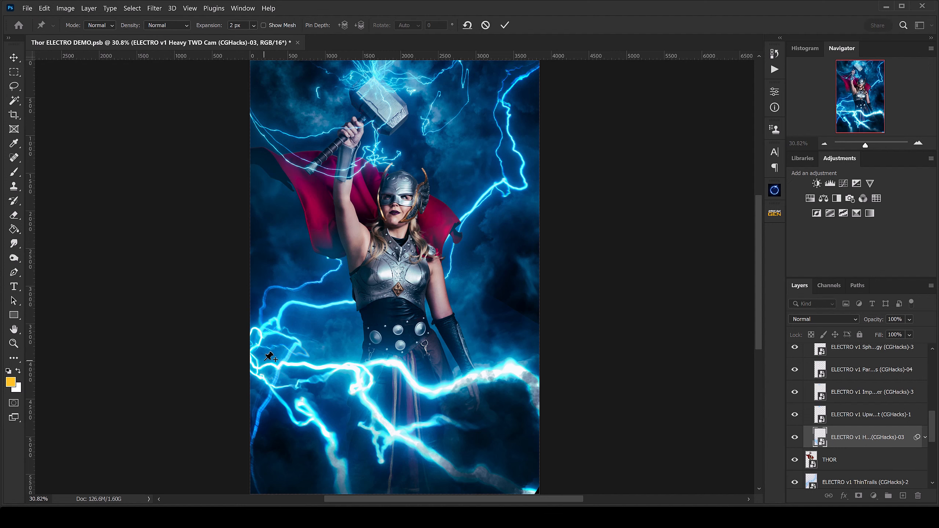
{"action": "left_click", "coordinate": [250, 365]}
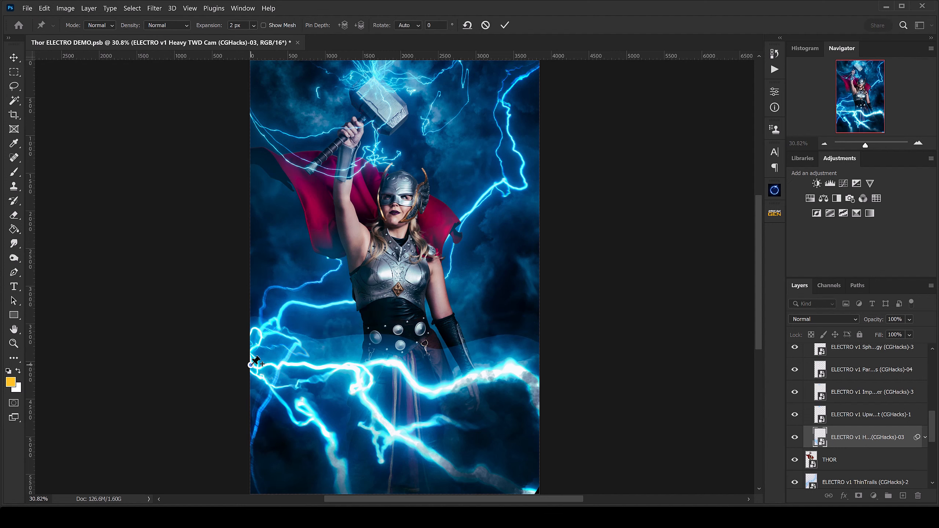
{"action": "left_click", "coordinate": [372, 405]}
{"action": "left_click", "coordinate": [542, 395]}
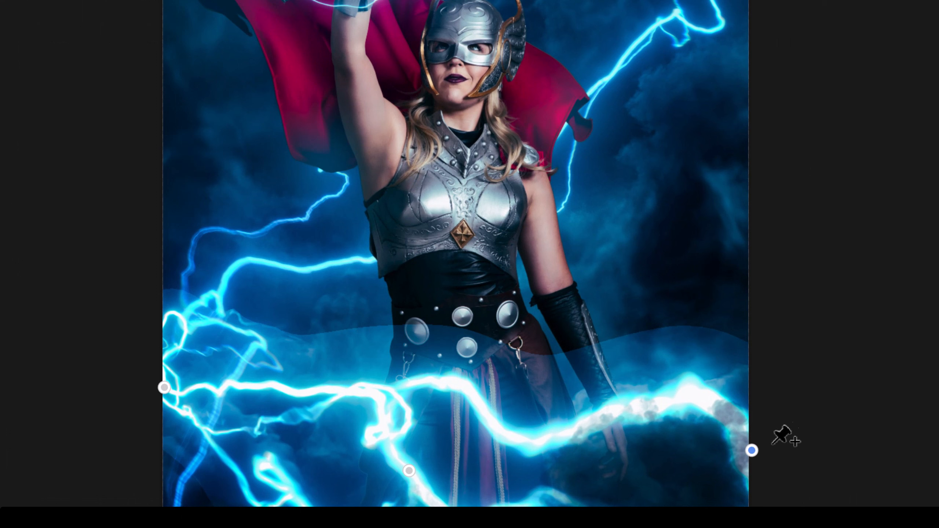
Bend the foreground lightning by raising its right-end pin well up and lowering its middle pin slightly, and apply the Puppet Warp.
{"action": "left_click_drag", "start_coordinate": [751, 450], "coordinate": [748, 300]}
{"action": "left_click_drag", "start_coordinate": [409, 472], "coordinate": [432, 504]}
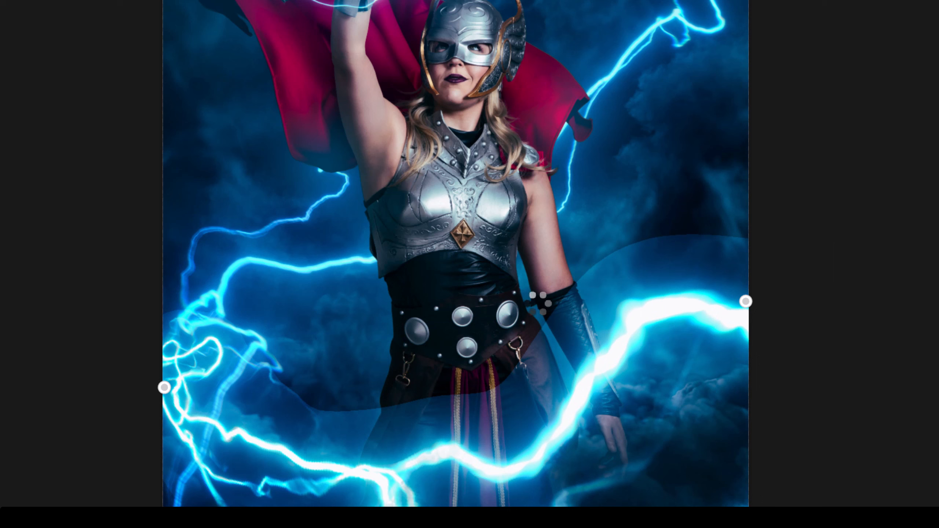
{"action": "key", "text": "Return"}
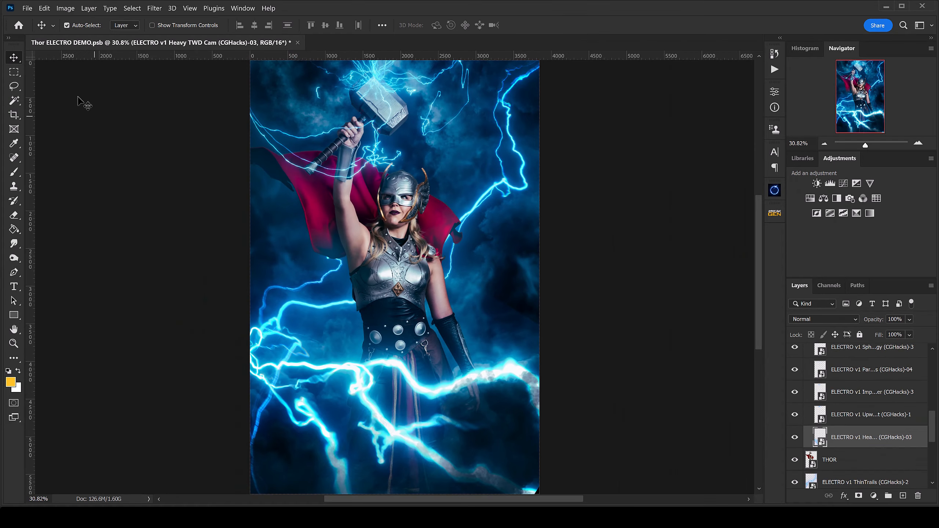
Try a custom Warp transform on the Heavy TWD Cam-03 lightning, pulling its mesh to reshape the left, middle and right parts.
{"action": "left_click", "coordinate": [44, 8]}
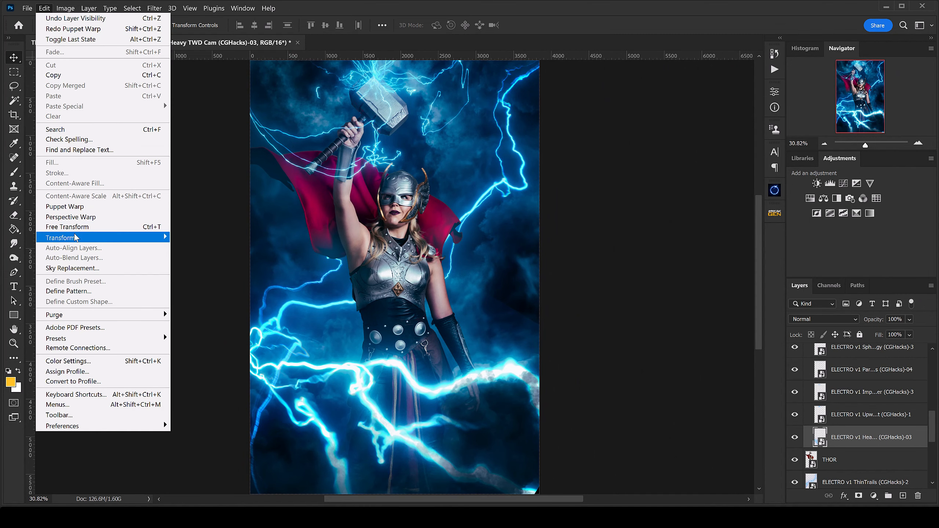
{"action": "mouse_move", "coordinate": [76, 237]}
{"action": "left_click", "coordinate": [234, 304]}
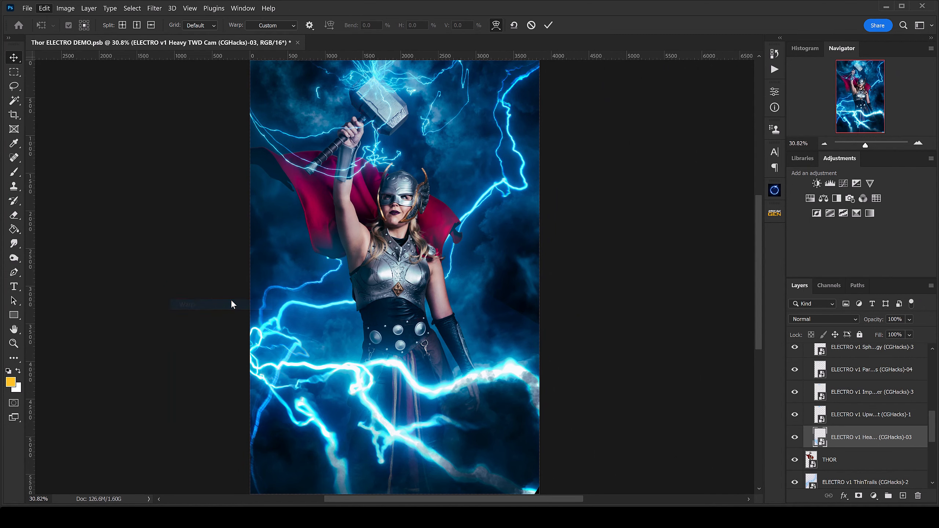
{"action": "left_click_drag", "start_coordinate": [411, 371], "coordinate": [413, 377]}
{"action": "left_click_drag", "start_coordinate": [570, 365], "coordinate": [598, 333]}
{"action": "left_click_drag", "start_coordinate": [255, 361], "coordinate": [231, 347]}
{"action": "left_click_drag", "start_coordinate": [379, 386], "coordinate": [386, 416]}
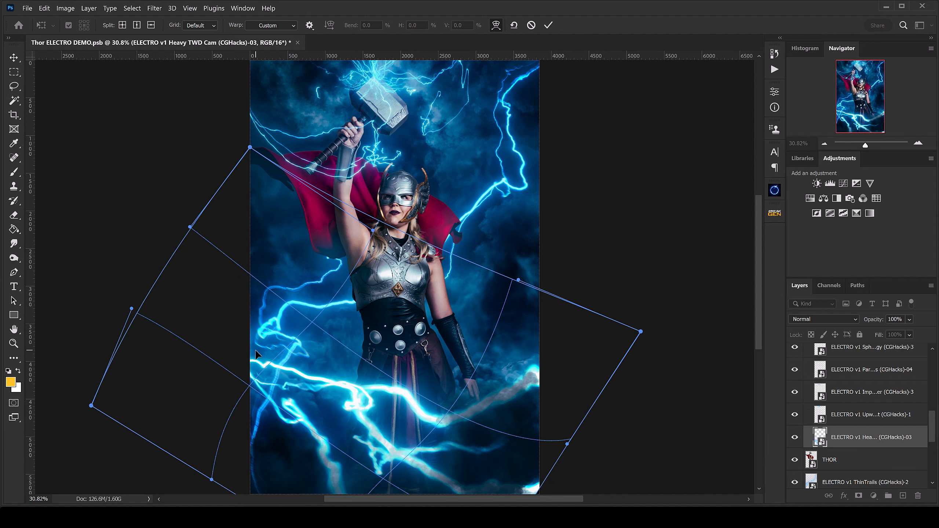
{"action": "key", "text": "Return"}
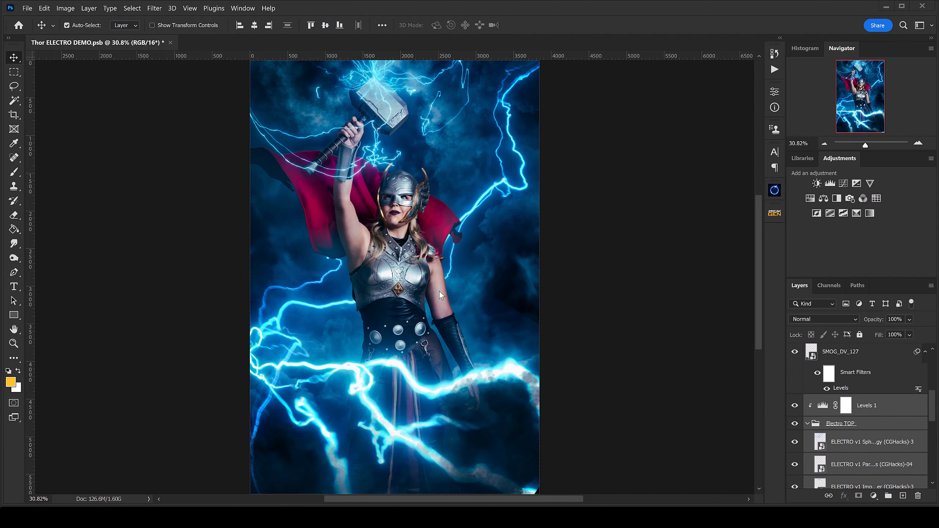
Delete the Levels 1 adjustment, the Electro TOP group with its lightning layers, and the ThinTrails-2 layer behind Thor.
{"action": "left_click", "coordinate": [878, 407]}
{"action": "scroll", "coordinate": [871, 423], "scroll_direction": "down", "scroll_amount": 5}
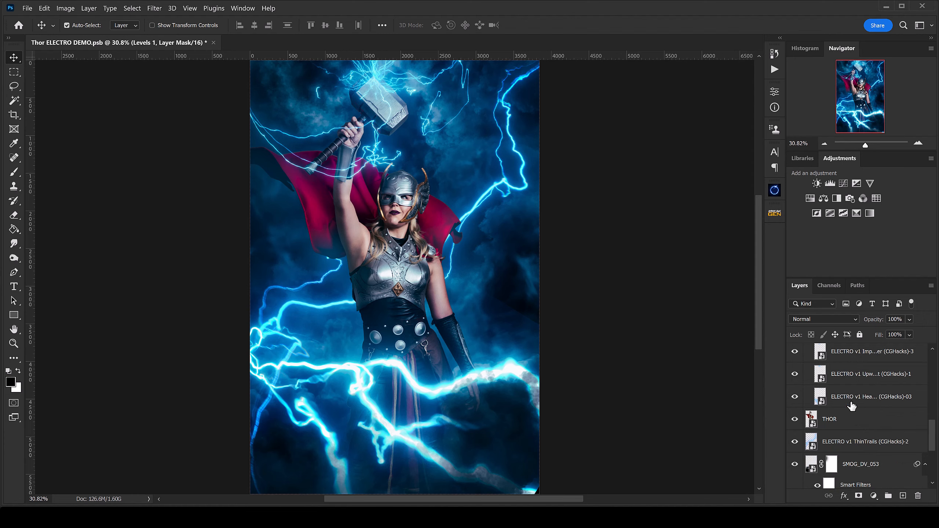
{"action": "left_click", "coordinate": [852, 404], "text": "shift"}
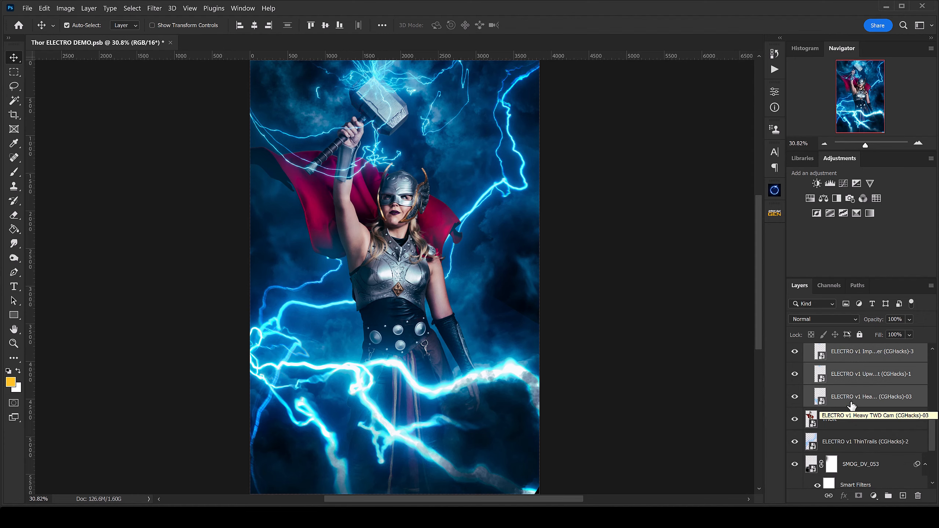
{"action": "key", "text": "Delete"}
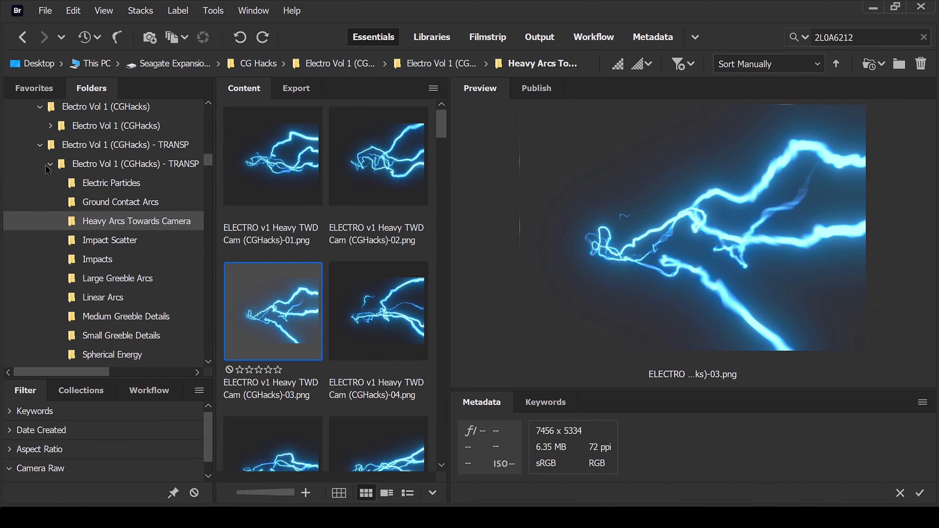
Switch to Bridge and browse the non-transparent Electro Vol 1 (CGHacks) set from Ground Contact Arcs through Impact Scatter to the Impacts folder.
{"action": "left_click", "coordinate": [50, 165]}
{"action": "scroll", "coordinate": [95, 165], "scroll_direction": "up", "scroll_amount": 1}
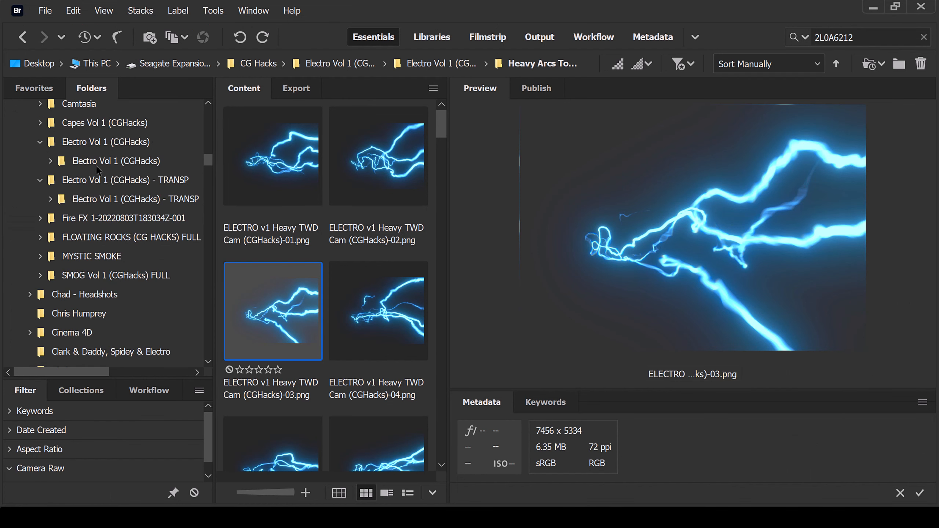
{"action": "left_click", "coordinate": [111, 167]}
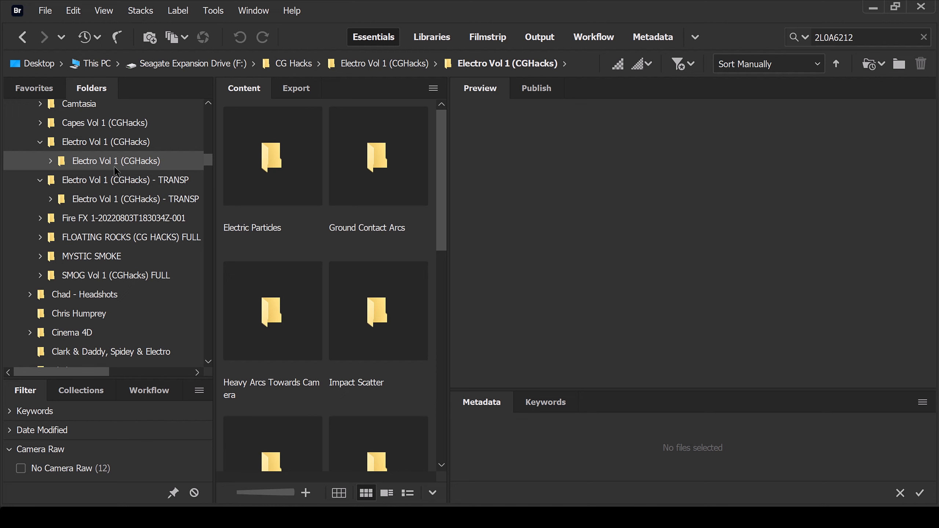
{"action": "left_click", "coordinate": [50, 161]}
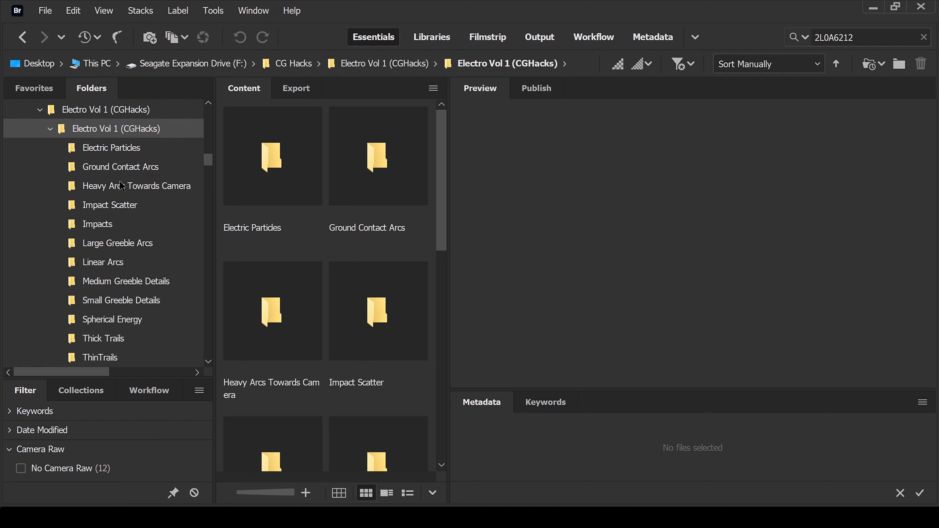
{"action": "left_click", "coordinate": [122, 168]}
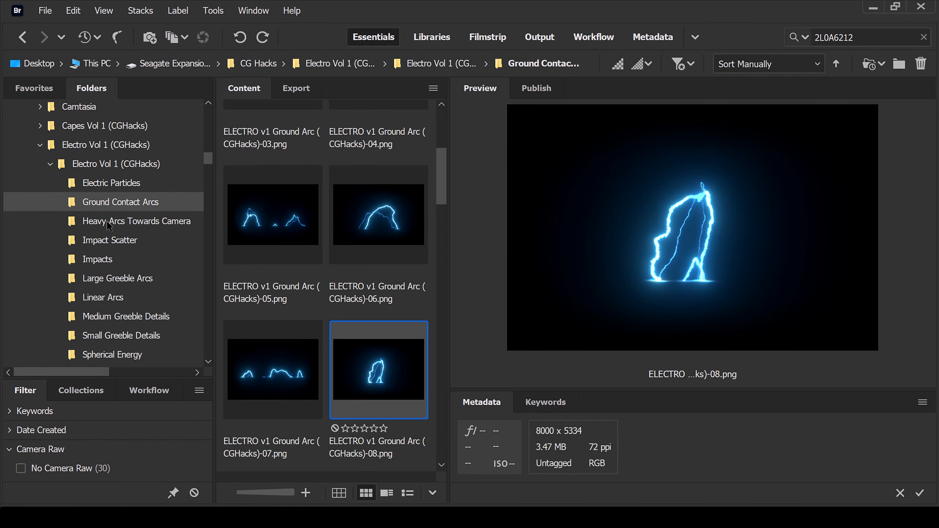
{"action": "left_click", "coordinate": [107, 222]}
{"action": "left_click", "coordinate": [110, 241]}
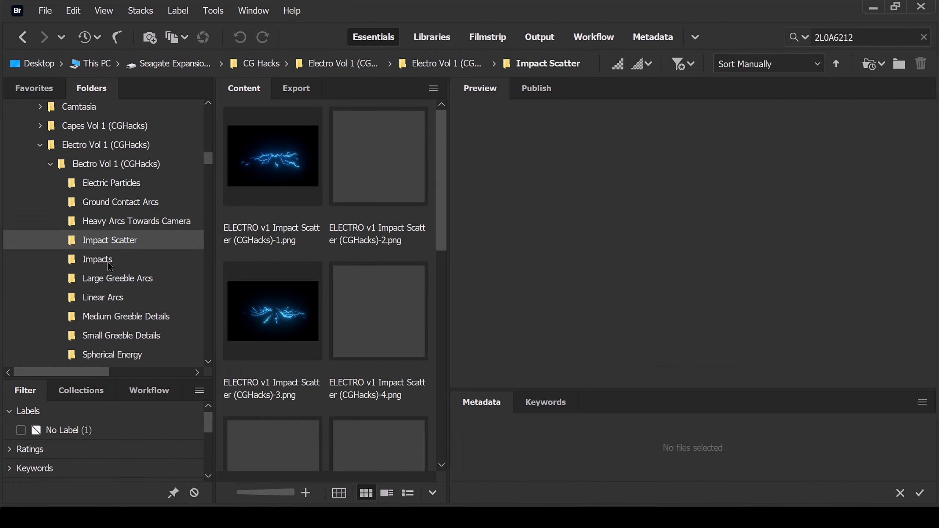
{"action": "left_click", "coordinate": [109, 261]}
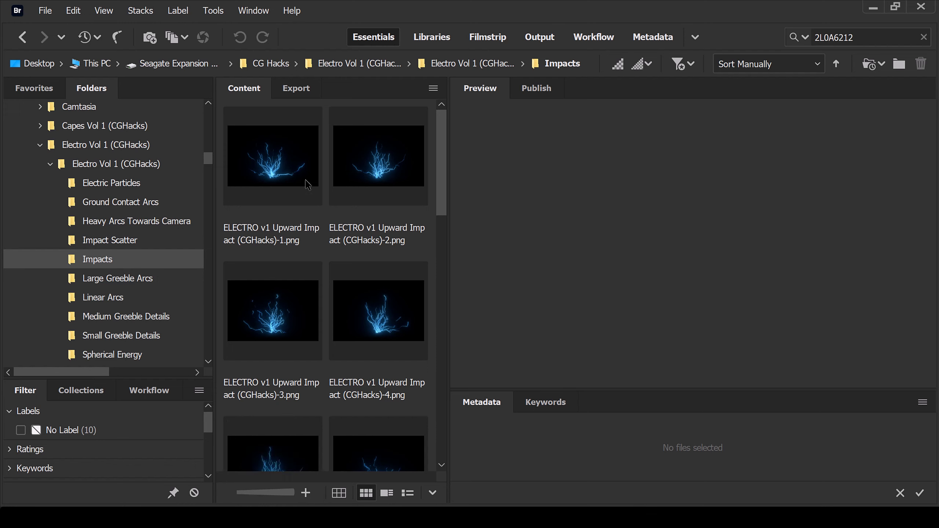
Place ELECTRO v1 Upward Impact (CGHacks)-1.png above THOR, scaled to 5.57% with its base at the top of the hammer.
{"action": "left_click_drag", "start_coordinate": [266, 178], "coordinate": [381, 110]}
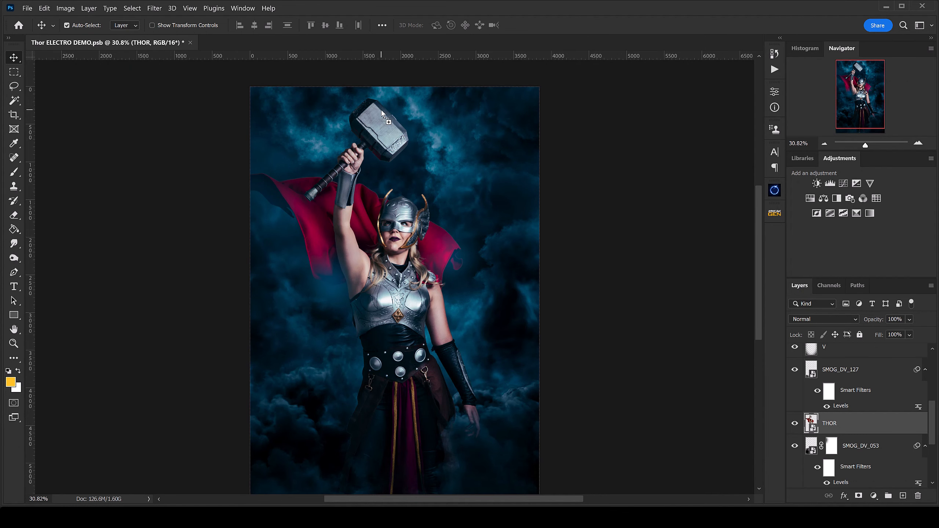
{"action": "left_click_drag", "start_coordinate": [538, 193], "coordinate": [464, 244]}
{"action": "left_click_drag", "start_coordinate": [401, 318], "coordinate": [382, 105]}
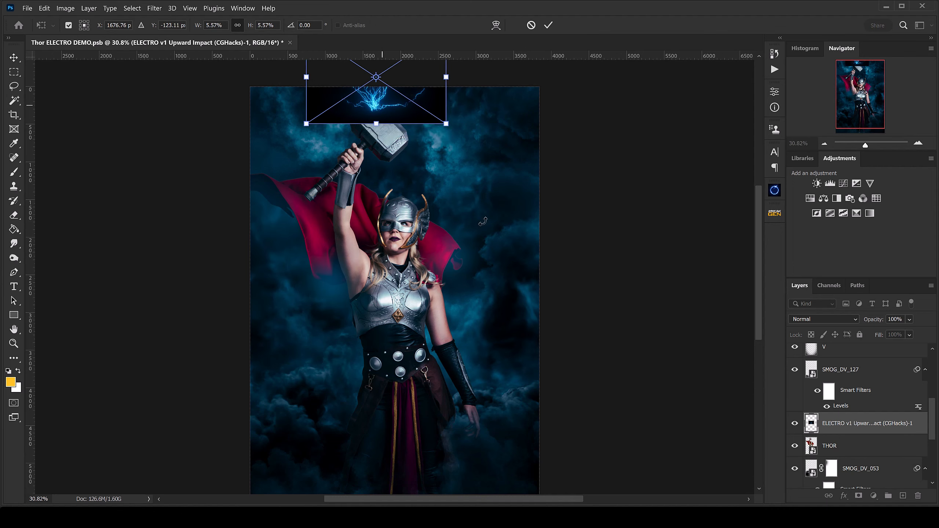
Set the placed Upward Impact layer's blend mode to Screen and commit the placement.
{"action": "left_click", "coordinate": [823, 319]}
{"action": "left_click", "coordinate": [826, 335]}
{"action": "key", "text": "Return"}
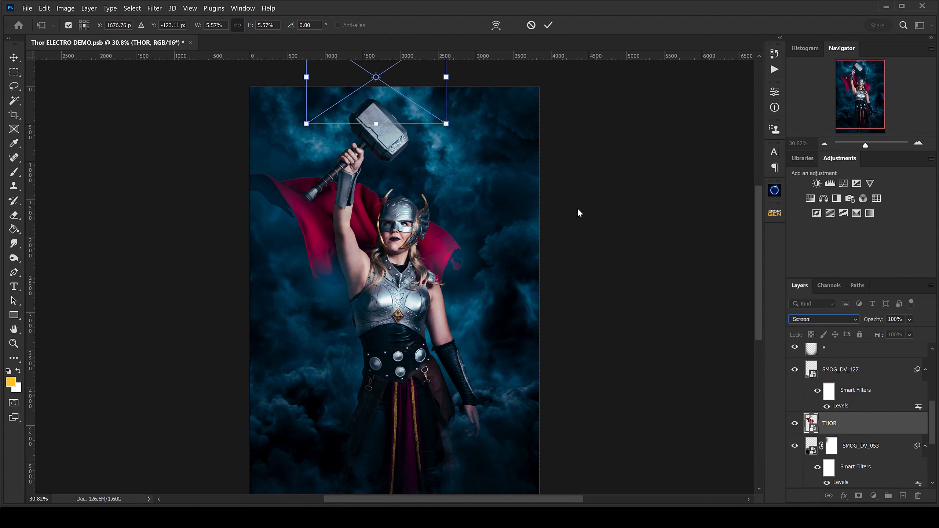
{"action": "key", "text": "ctrl+z"}
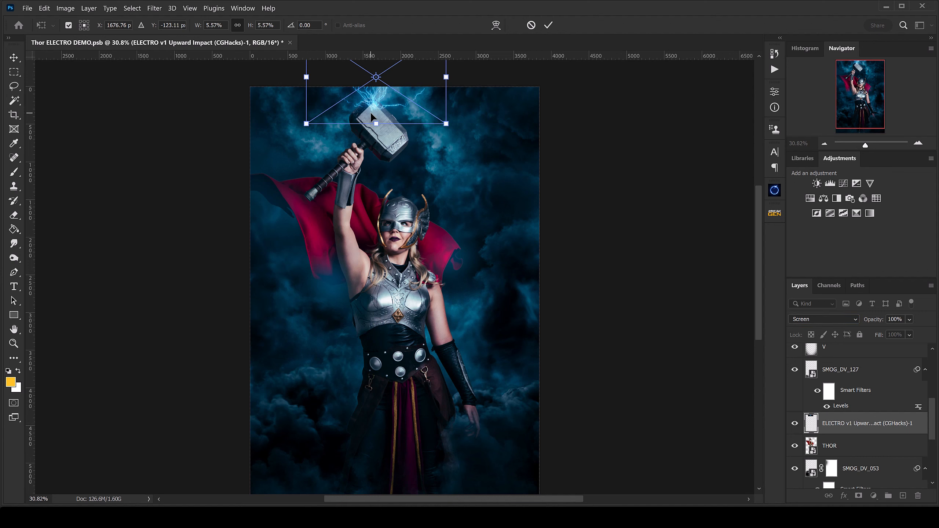
{"action": "key", "text": "Return"}
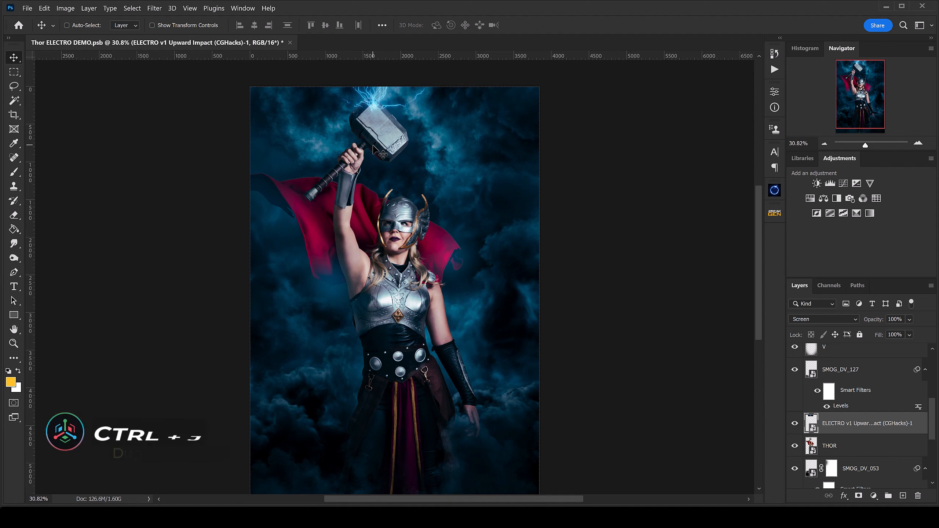
Duplicate the Upward Impact layer, merged with its original into a single layer, and set that layer's blend mode to Screen.
{"action": "key", "text": "ctrl+j"}
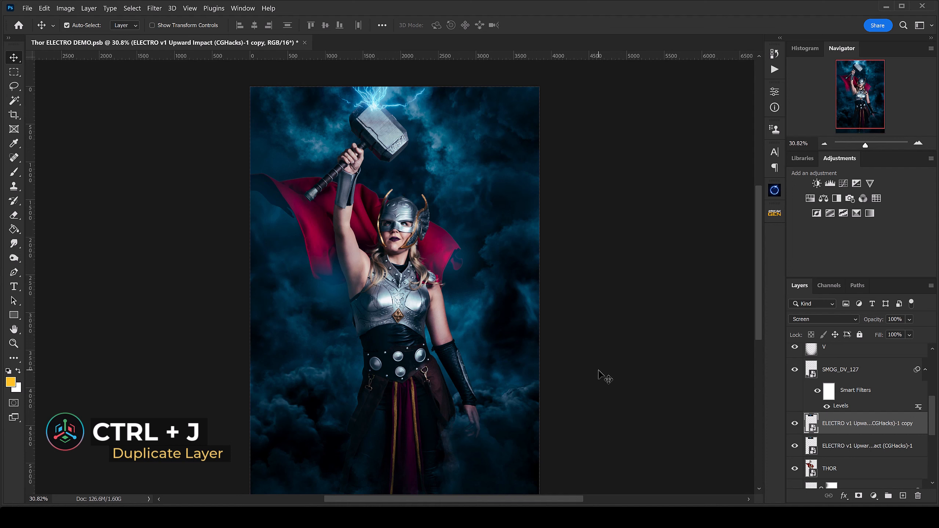
{"action": "left_click", "coordinate": [840, 447], "text": "ctrl"}
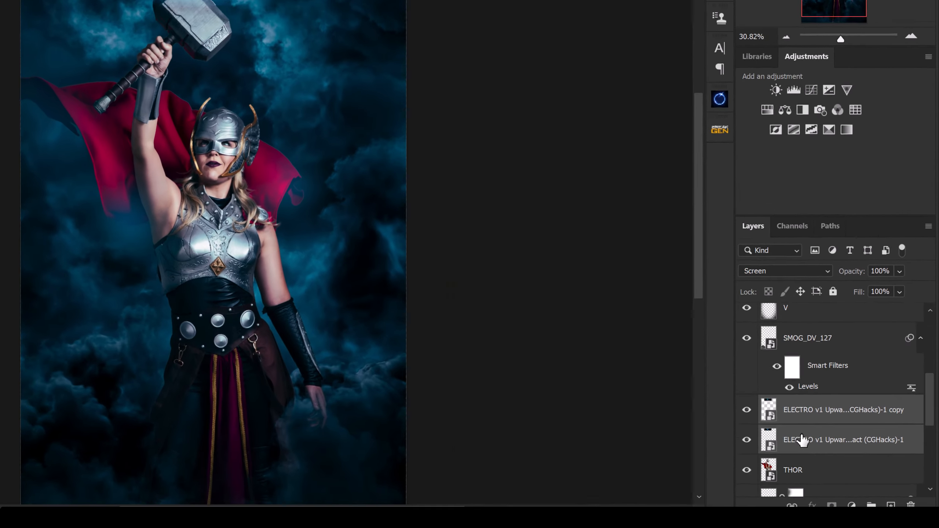
{"action": "right_click", "coordinate": [836, 445]}
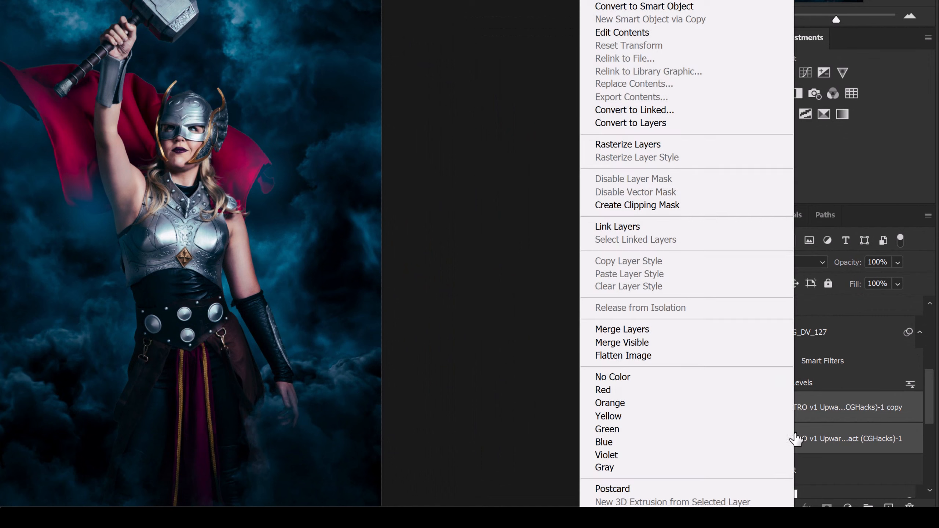
{"action": "left_click", "coordinate": [600, 330]}
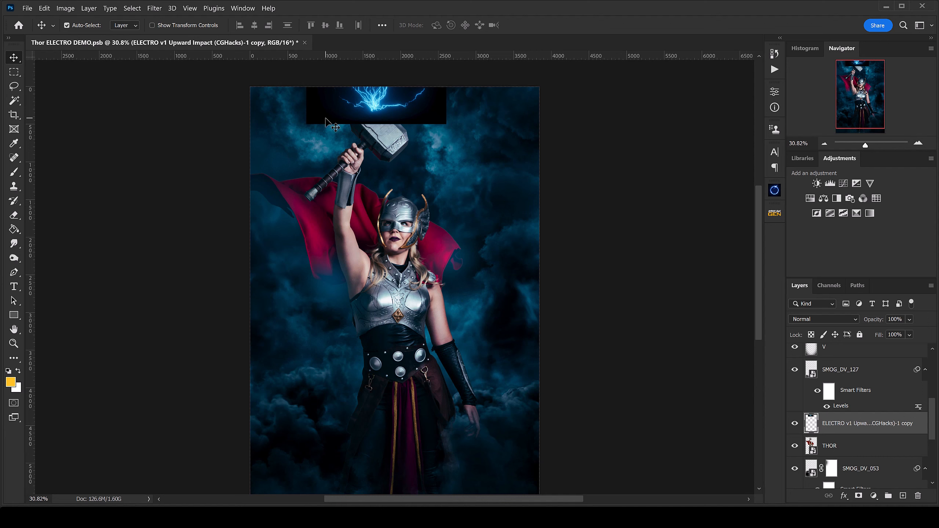
{"action": "left_click", "coordinate": [833, 318]}
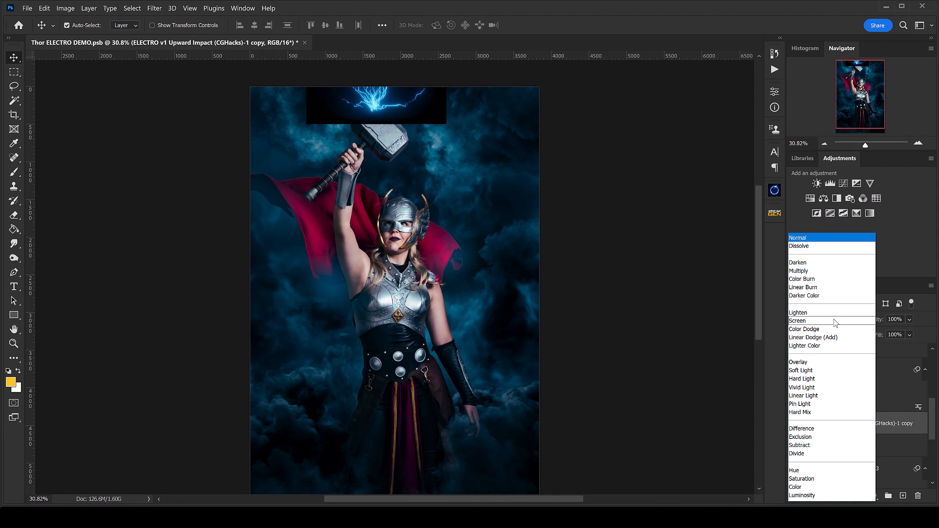
{"action": "left_click", "coordinate": [810, 321]}
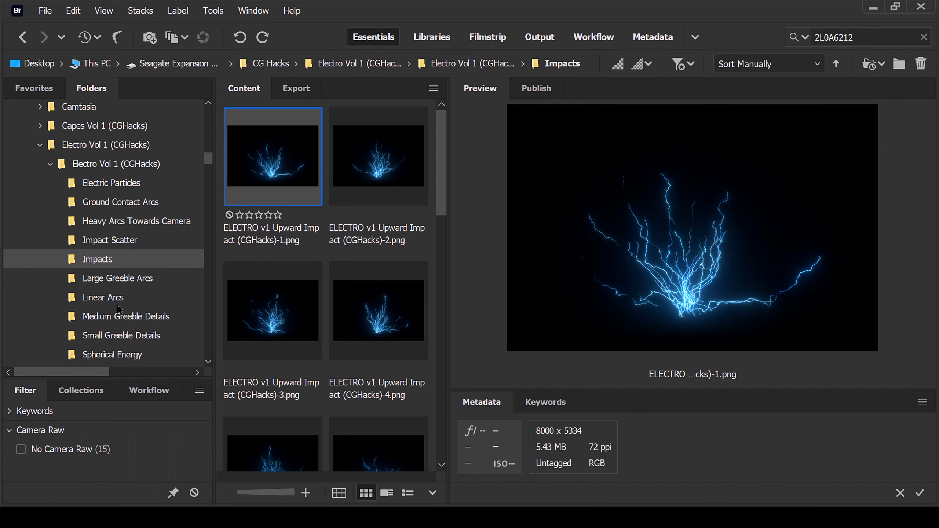
Place ELECTRO v1 ThinTrails (CGHacks)-3.png from Bridge's ThinTrails folder into the Photoshop composite, scaled to 23.06% and rotated -36.88°.
{"action": "scroll", "coordinate": [122, 311], "scroll_direction": "down", "scroll_amount": 2}
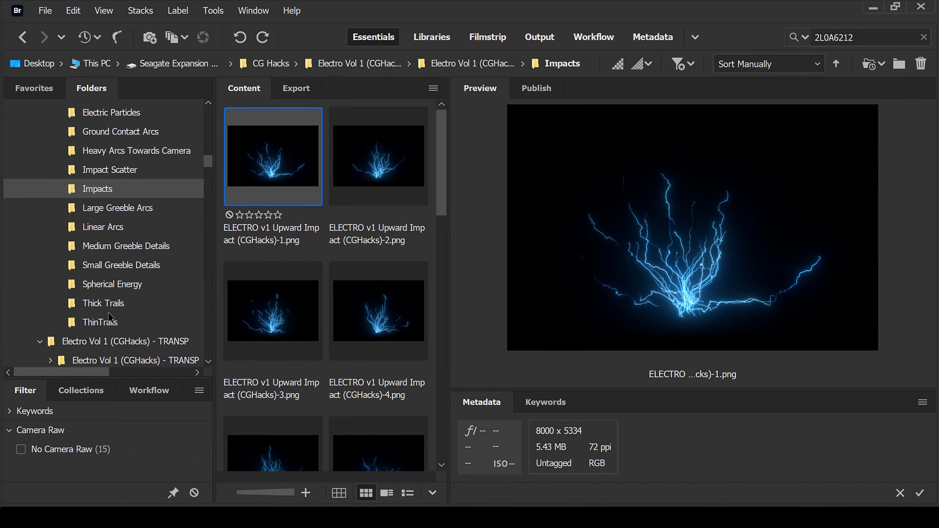
{"action": "left_click", "coordinate": [106, 327]}
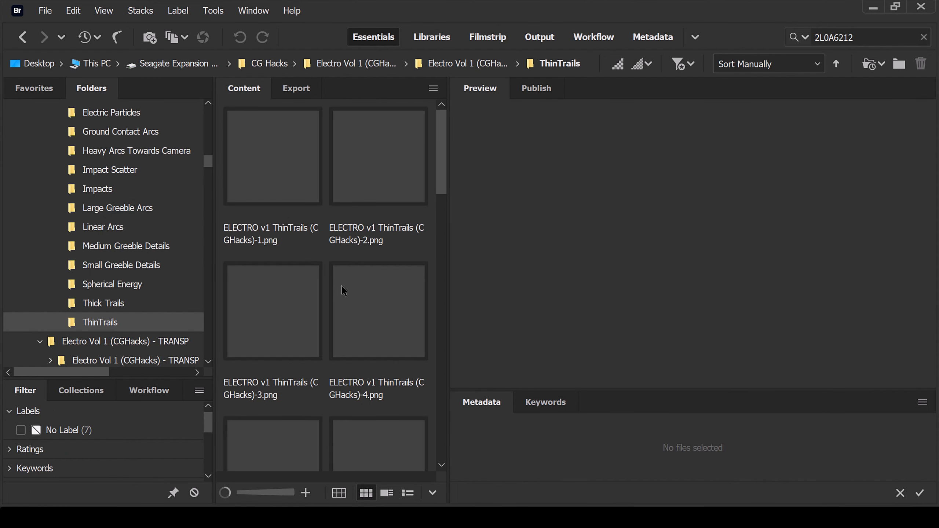
{"action": "left_click", "coordinate": [301, 328]}
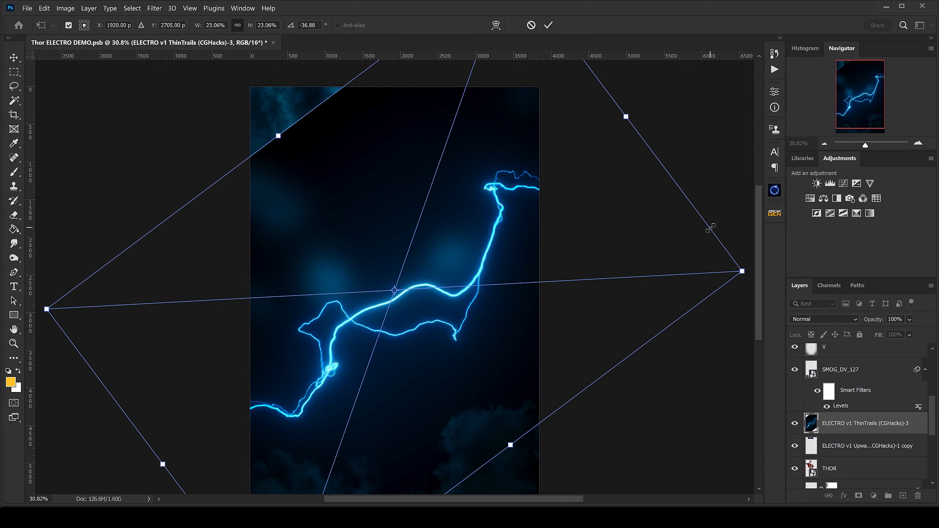
{"action": "key", "text": "ctrl+minus"}
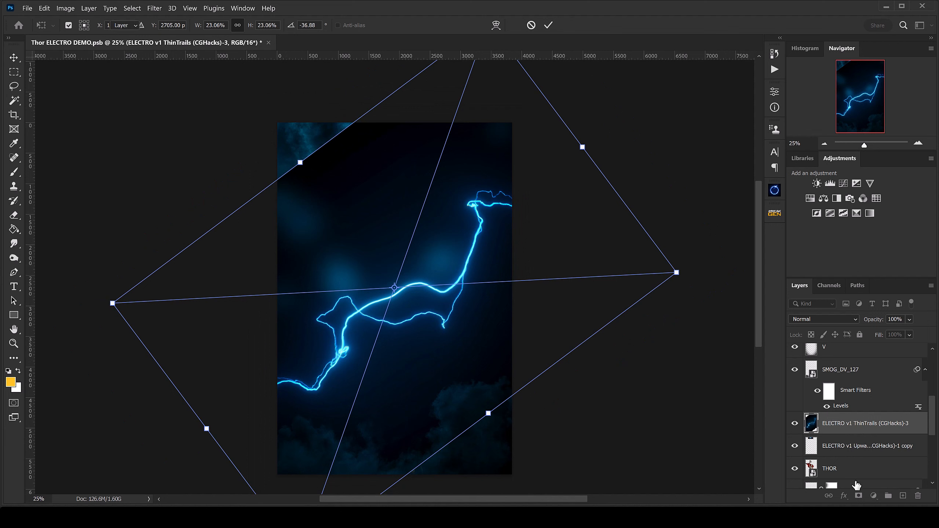
{"action": "key", "text": "Return"}
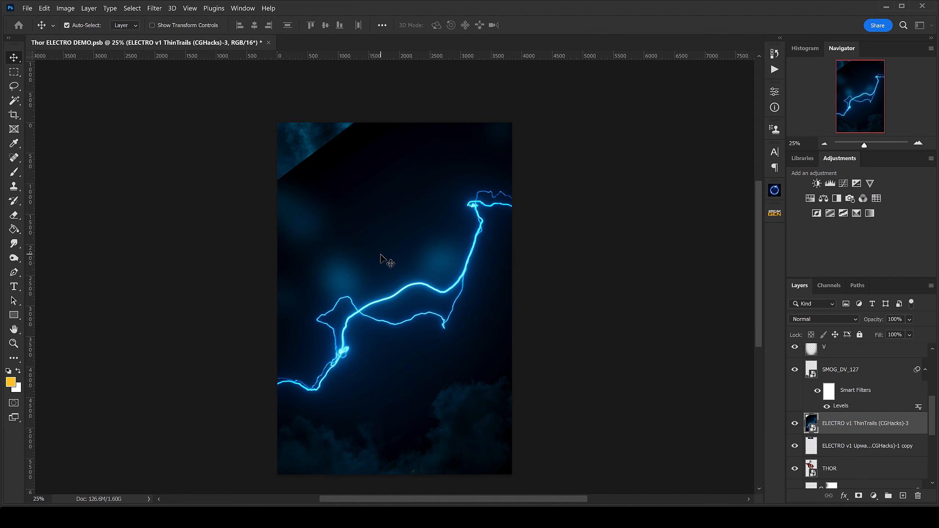
Set the ThinTrails layer to Screen below THOR, then rotate and reposition it so the bolt runs behind her.
{"action": "left_click", "coordinate": [833, 319]}
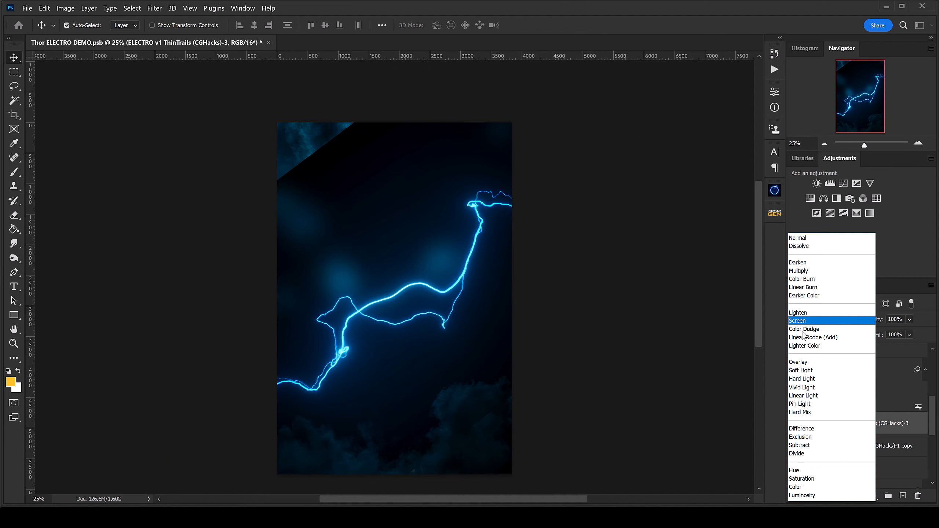
{"action": "left_click", "coordinate": [834, 321]}
{"action": "key", "text": "ctrl+t"}
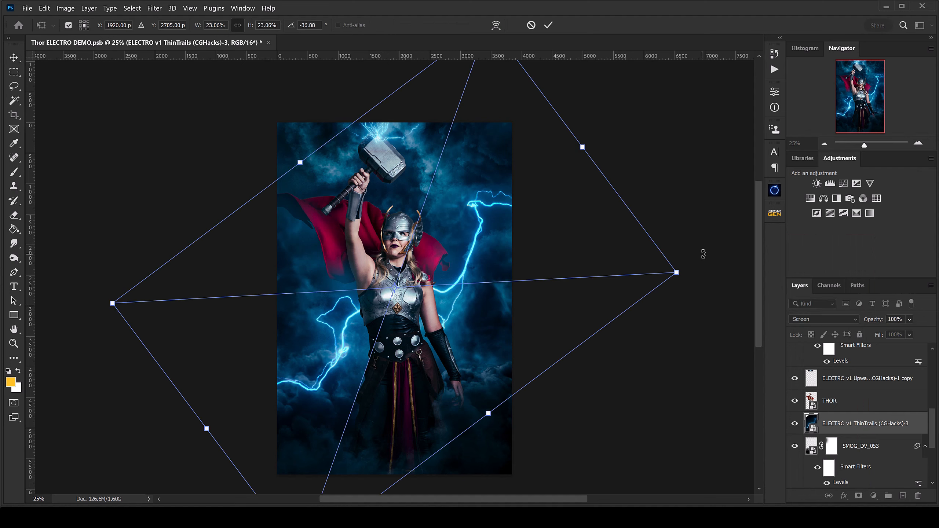
{"action": "left_click_drag", "start_coordinate": [700, 264], "coordinate": [685, 184]}
{"action": "key", "text": "Return"}
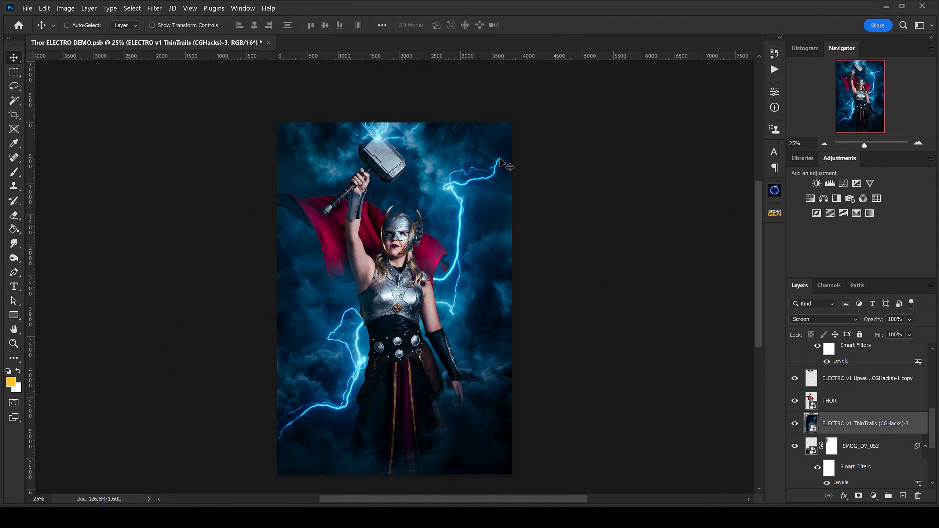
{"action": "key", "text": "ctrl+t"}
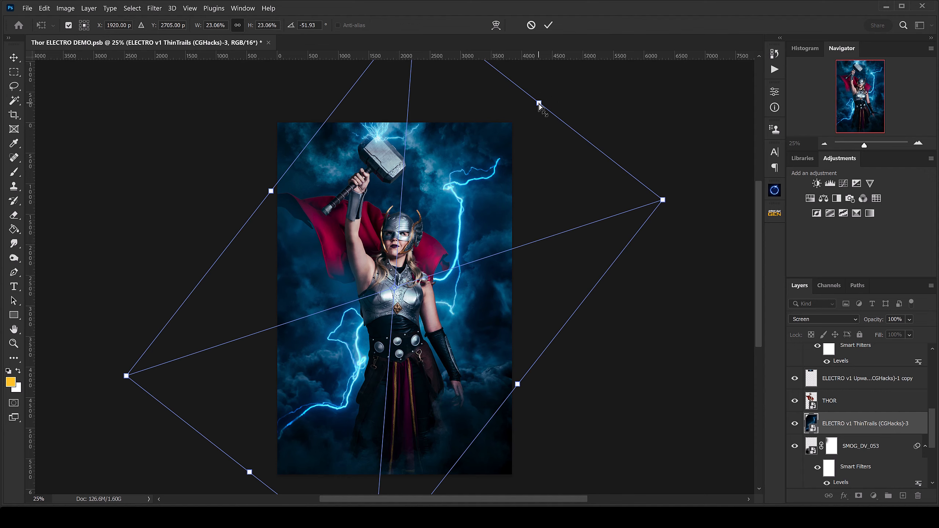
{"action": "left_click_drag", "start_coordinate": [540, 107], "coordinate": [562, 73]}
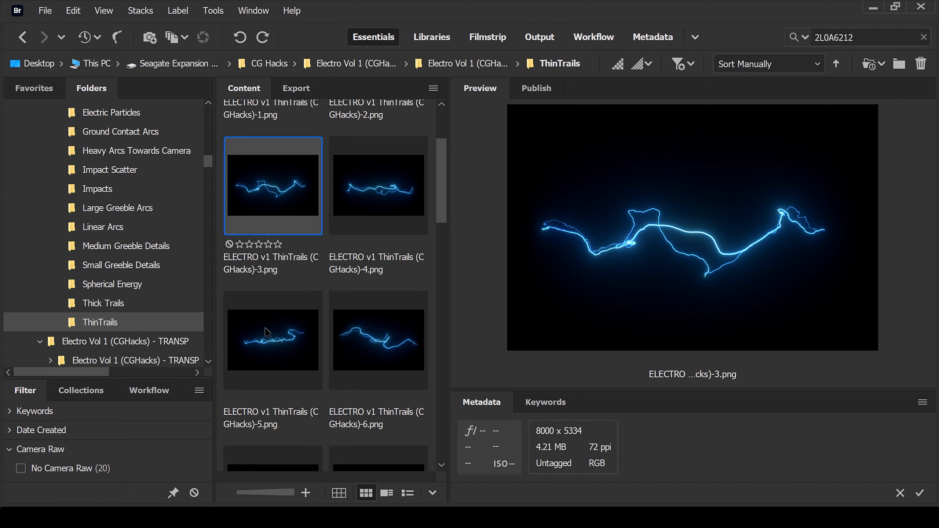
Place ELECTRO v1 Heavy TWD Cam (CGHacks)-01.png from Bridge's Heavy Arcs Towards Camera folder above THOR and set its blend mode to Screen.
{"action": "scroll", "coordinate": [116, 172], "scroll_direction": "up", "scroll_amount": 1}
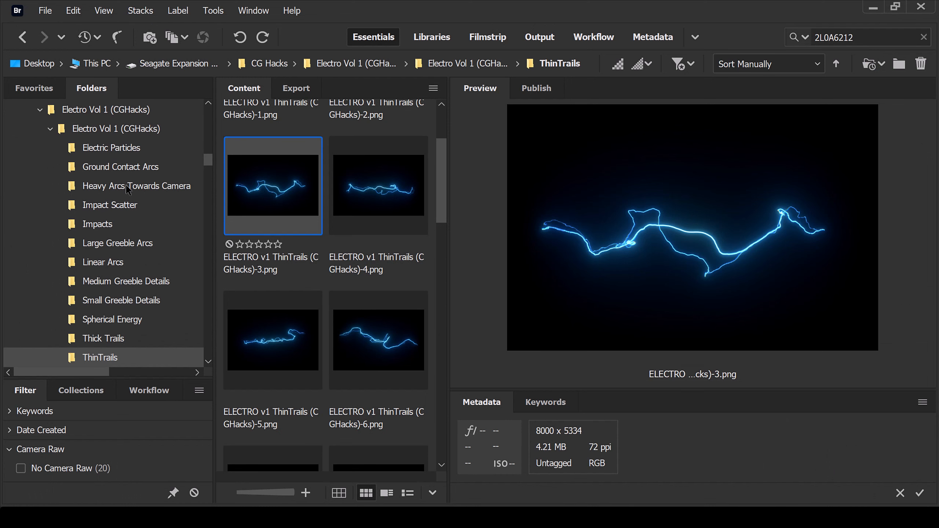
{"action": "left_click", "coordinate": [127, 187]}
{"action": "left_click_drag", "start_coordinate": [287, 147], "coordinate": [358, 370]}
{"action": "left_click", "coordinate": [817, 318]}
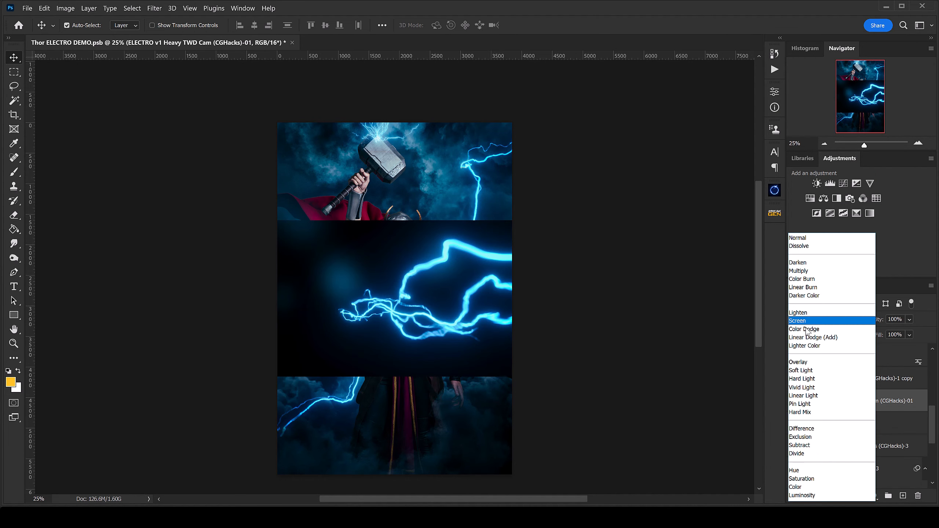
{"action": "left_click", "coordinate": [806, 322]}
Scale the Heavy TWD Cam layer to 22.08%, rotate it 23.01°, and position the arcs across Thor's lower body.
{"action": "key", "text": "ctrl+t"}
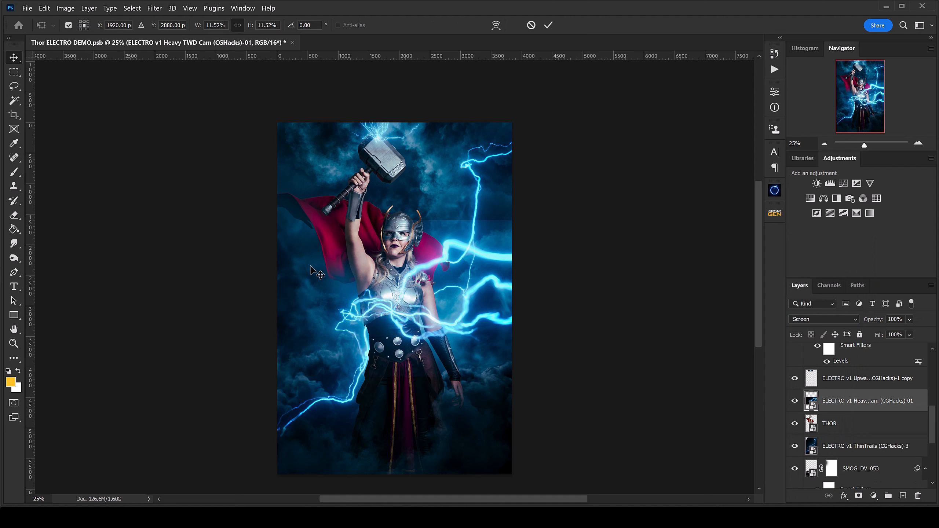
{"action": "left_click_drag", "start_coordinate": [539, 247], "coordinate": [664, 321]}
{"action": "left_click_drag", "start_coordinate": [481, 362], "coordinate": [443, 460]}
{"action": "left_click_drag", "start_coordinate": [668, 342], "coordinate": [684, 301]}
{"action": "left_click_drag", "start_coordinate": [457, 410], "coordinate": [451, 379]}
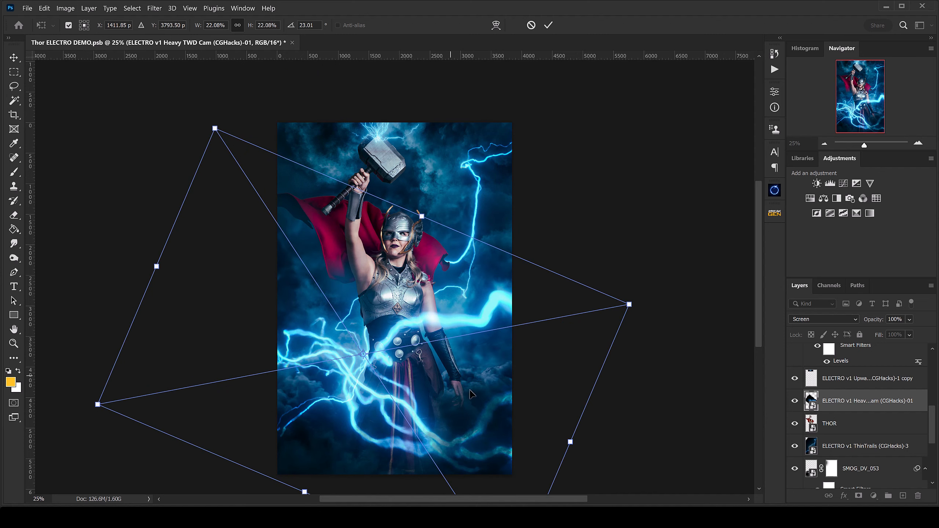
Flip the Heavy TWD Cam layer horizontally, then rotate and position it so the thick arc crosses Thor's waist toward her lowered hand.
{"action": "left_click", "coordinate": [44, 8]}
{"action": "mouse_move", "coordinate": [74, 237]}
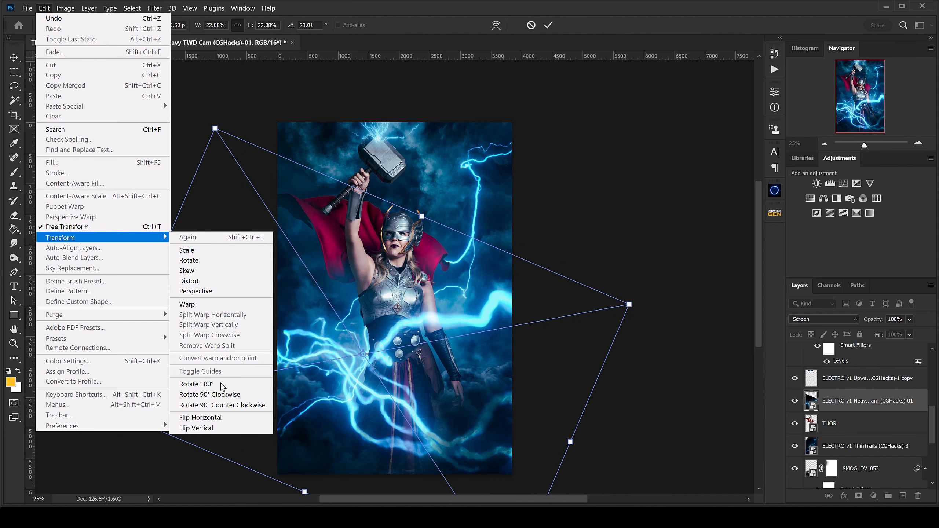
{"action": "left_click", "coordinate": [211, 420]}
{"action": "left_click_drag", "start_coordinate": [535, 326], "coordinate": [617, 354]}
{"action": "left_click_drag", "start_coordinate": [661, 209], "coordinate": [562, 130]}
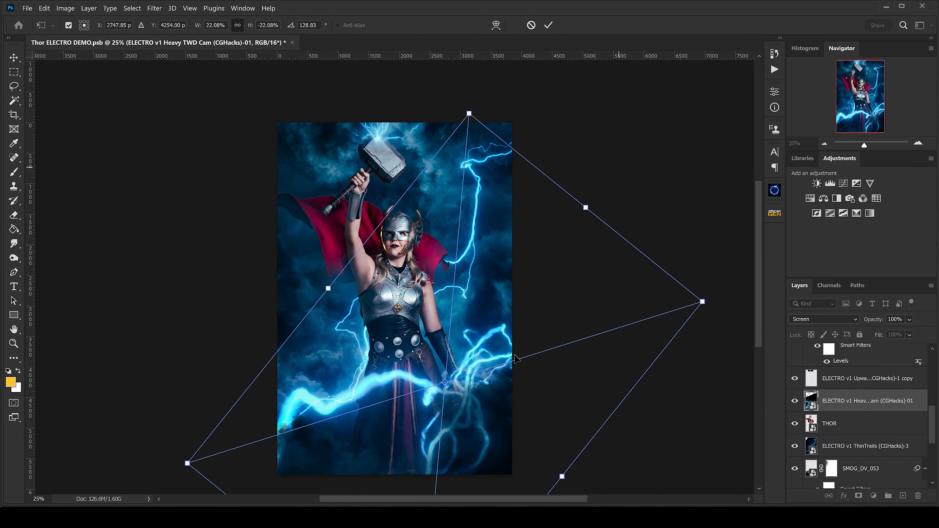
{"action": "key", "text": "Return"}
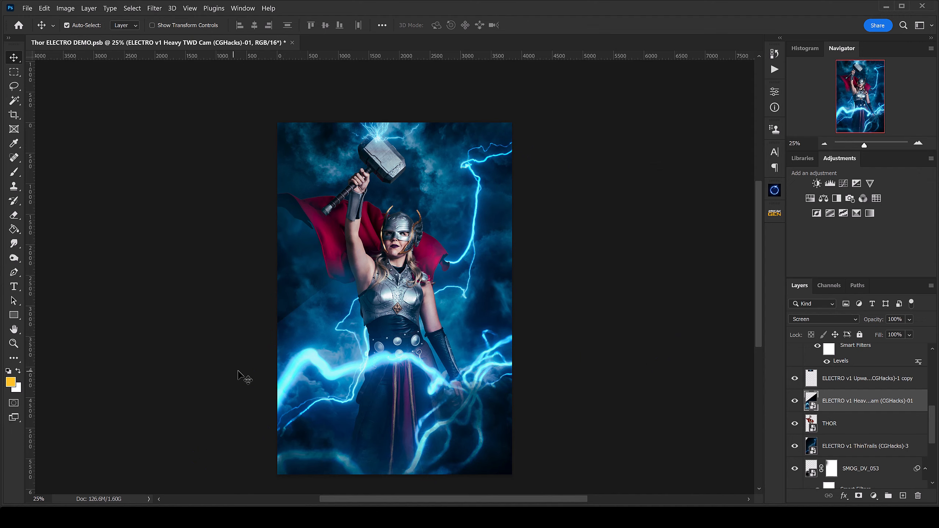
Add a layer mask to the Heavy TWD Cam layer and paint black at 100% flow over its visible edge beside Thor.
{"action": "key", "text": "ctrl+plus"}
{"action": "key", "text": "ctrl+plus"}
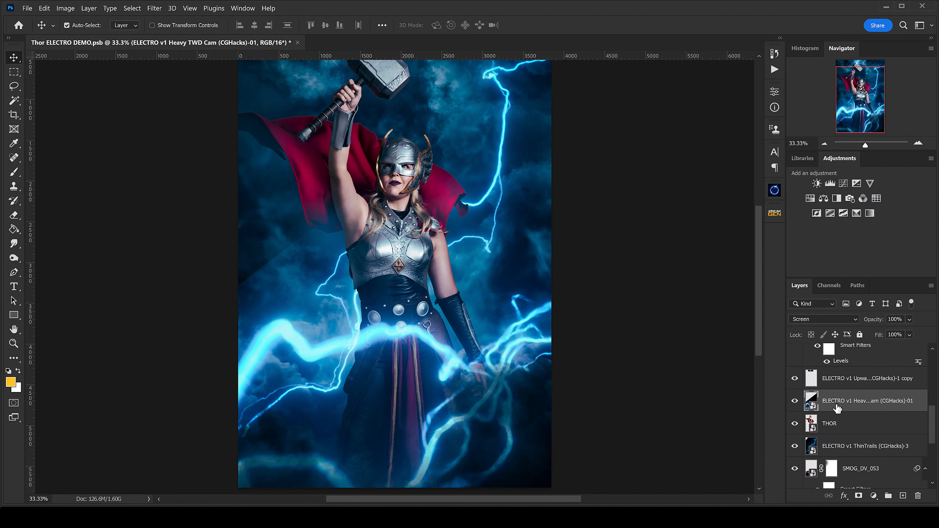
{"action": "left_click", "coordinate": [859, 497]}
{"action": "key", "text": "b"}
{"action": "left_click", "coordinate": [326, 26]}
{"action": "left_click_drag", "start_coordinate": [329, 36], "coordinate": [390, 45]}
{"action": "left_click_drag", "start_coordinate": [247, 288], "coordinate": [309, 199]}
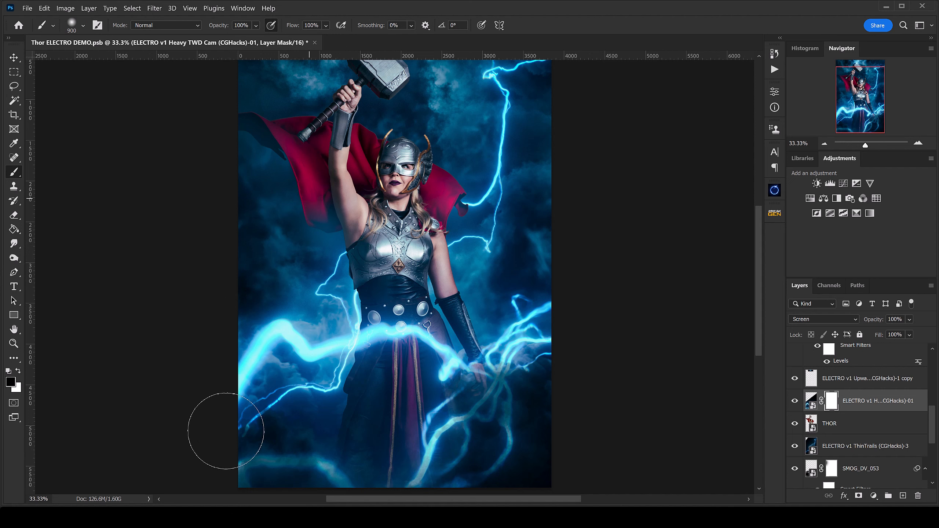
Undo the mask and instead apply Levels to the Heavy TWD Cam layer, raising the input black point and slightly lowering the white point.
{"action": "key", "text": "ctrl+z"}
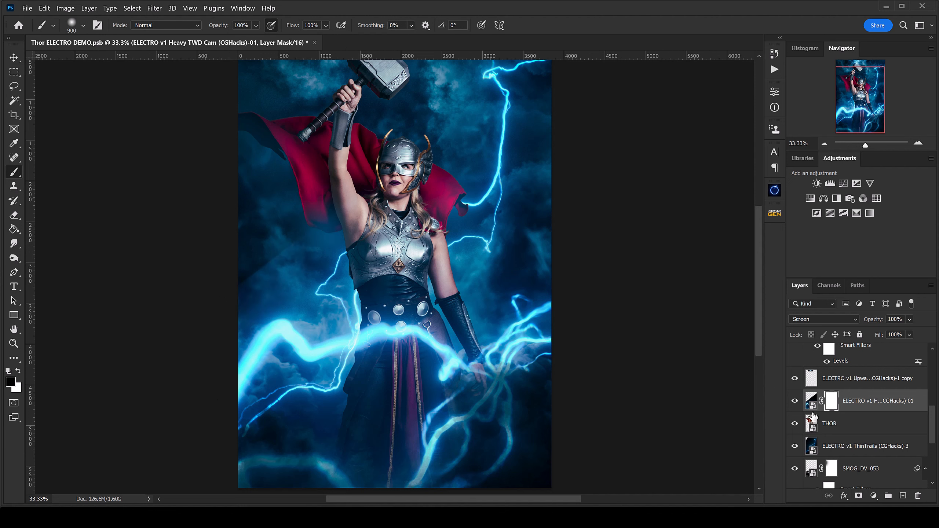
{"action": "key", "text": "ctrl+z"}
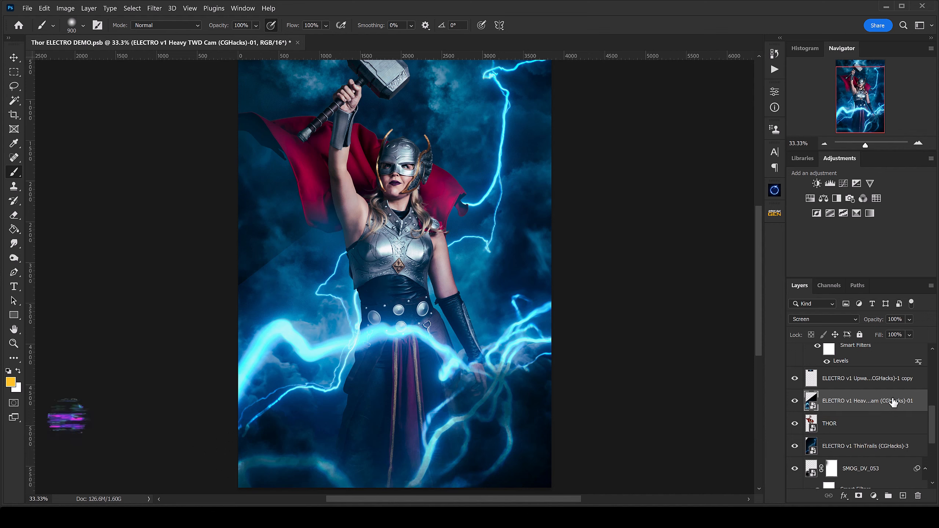
{"action": "key", "text": "ctrl+l"}
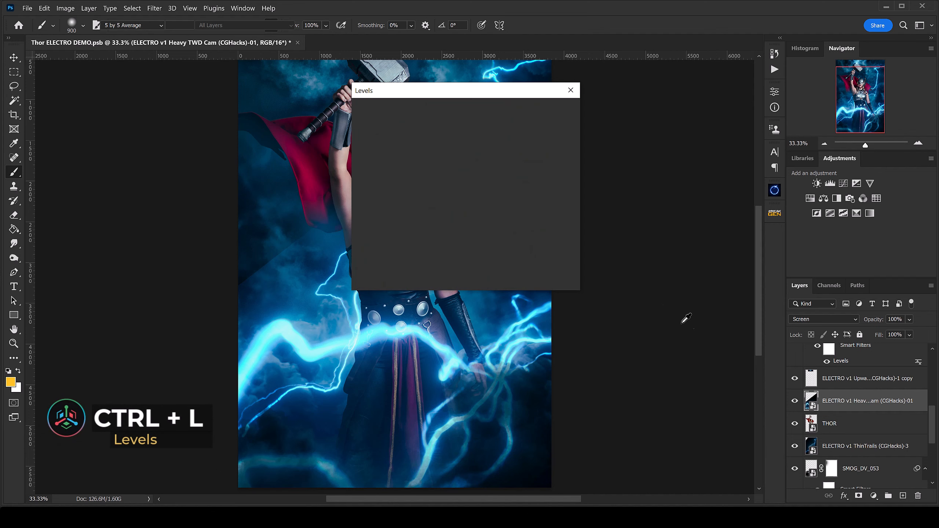
{"action": "left_click_drag", "start_coordinate": [412, 91], "coordinate": [589, 104]}
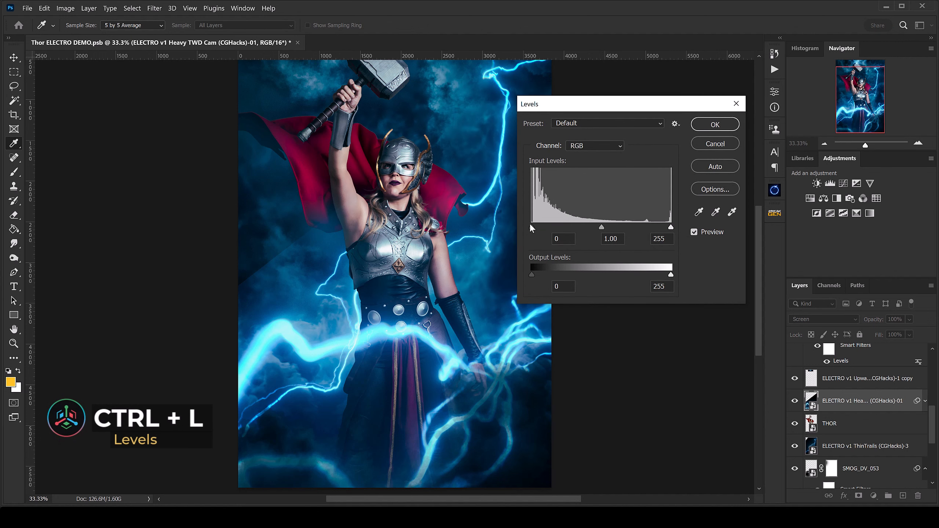
{"action": "left_click_drag", "start_coordinate": [531, 227], "coordinate": [554, 225]}
{"action": "left_click_drag", "start_coordinate": [669, 228], "coordinate": [663, 228]}
{"action": "key", "text": "Return"}
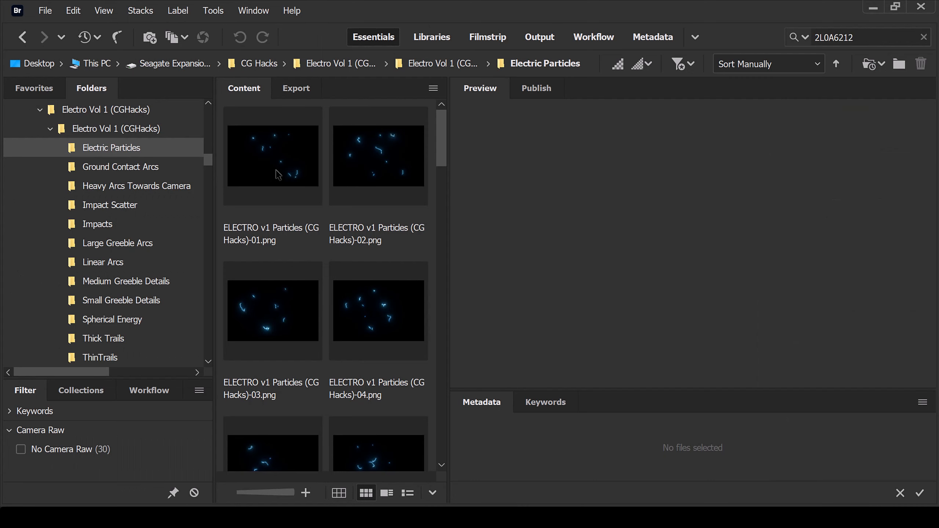
Place ELECTRO v1 Particles (CGHacks)-01.png above the Heavy TWD Cam layer in Screen mode, scaled to 14.25% and rotated -51.10° around the hammer.
{"action": "left_click_drag", "start_coordinate": [307, 163], "coordinate": [381, 136]}
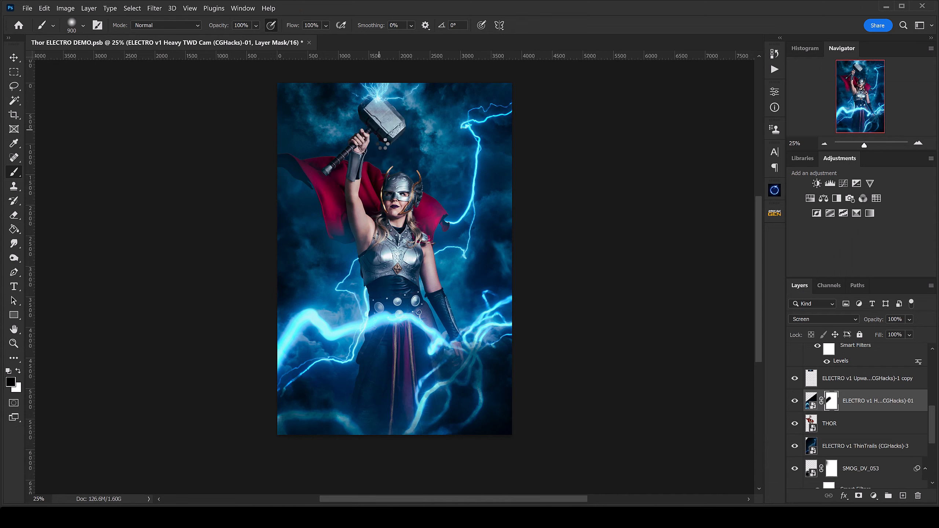
{"action": "left_click", "coordinate": [837, 318]}
{"action": "left_click", "coordinate": [819, 320]}
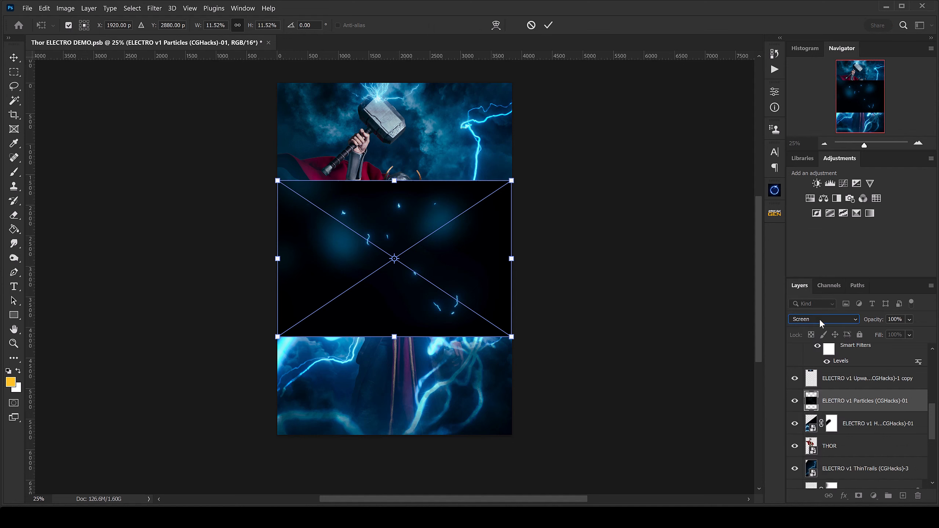
{"action": "left_click_drag", "start_coordinate": [514, 344], "coordinate": [561, 208]}
{"action": "left_click_drag", "start_coordinate": [459, 251], "coordinate": [438, 138]}
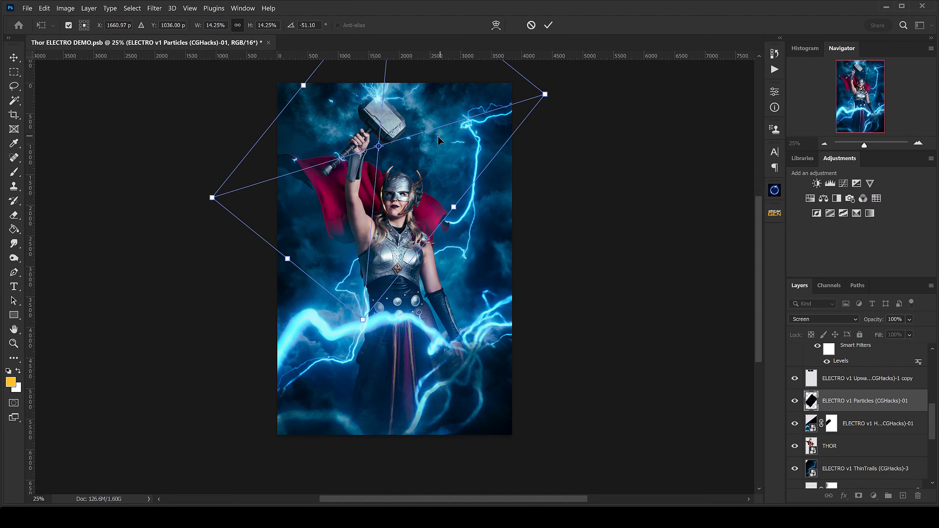
{"action": "key", "text": "Return"}
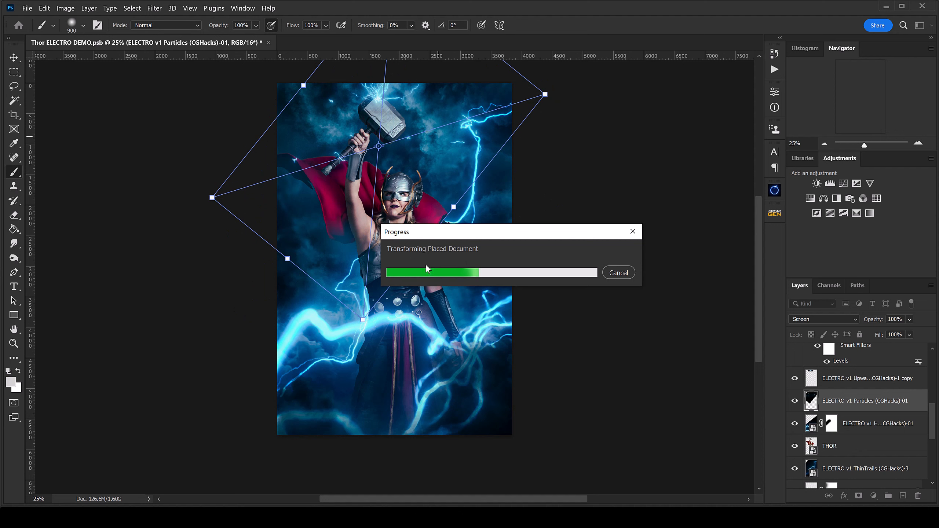
Place ELECTRO v1 Thick Trails (CGHacks)-1.png from Bridge's Thick Trails folder between THOR and the ThinTrails layer, blended in Screen mode.
{"action": "left_click", "coordinate": [845, 473]}
{"action": "key", "text": "alt+Tab"}
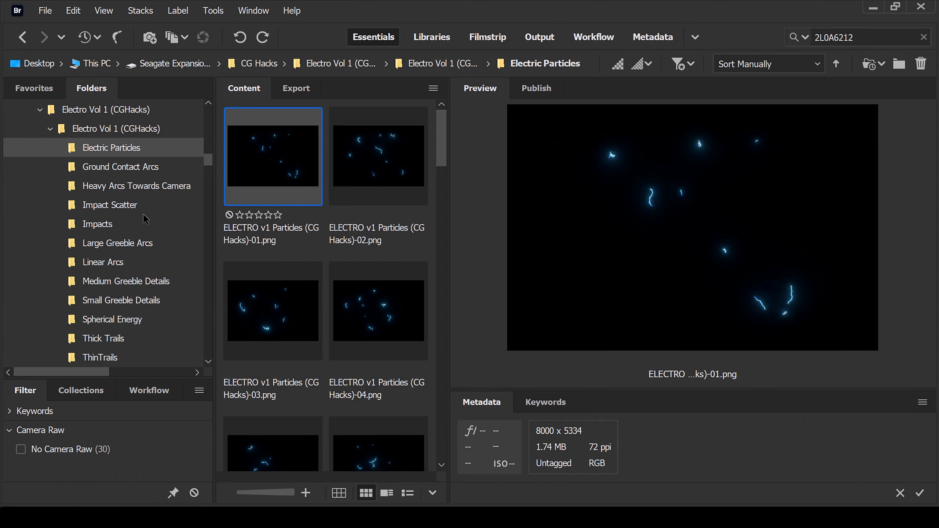
{"action": "left_click", "coordinate": [105, 340]}
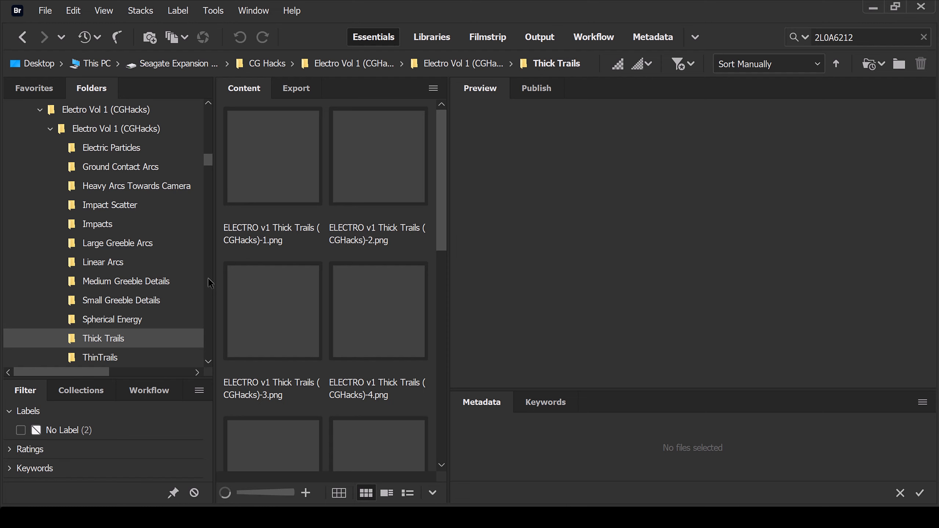
{"action": "left_click_drag", "start_coordinate": [280, 169], "coordinate": [379, 152]}
{"action": "key", "text": "alt+Tab"}
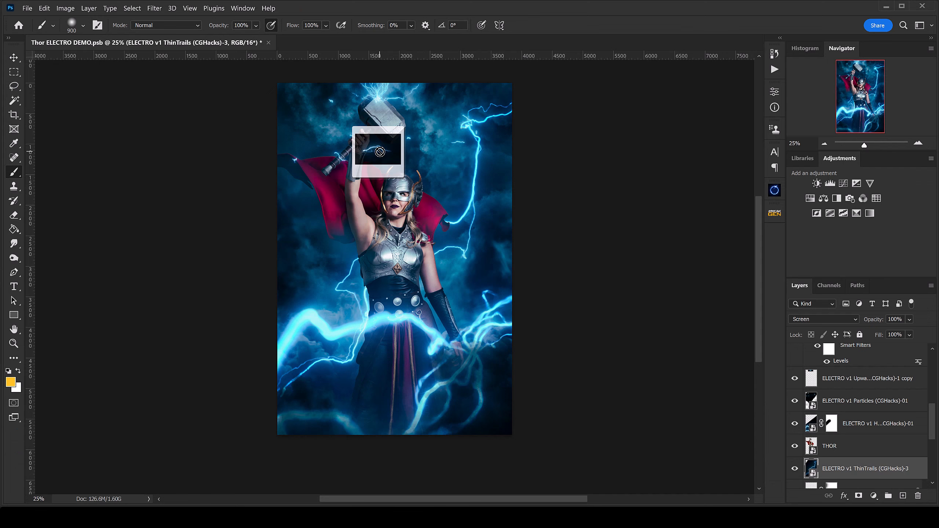
{"action": "left_click", "coordinate": [830, 322]}
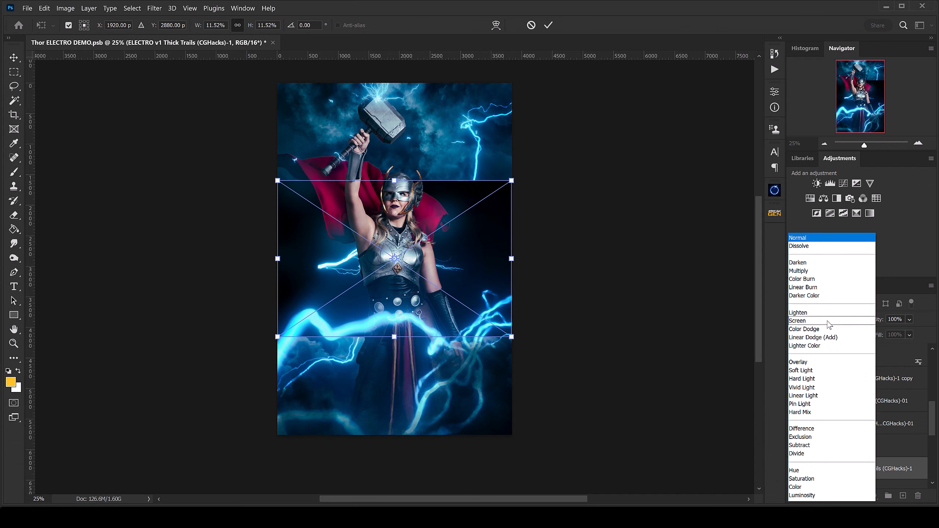
{"action": "left_click", "coordinate": [805, 323]}
Position the Thick Trails image across the sky behind the hammer, scaled to 20.95% and rotated -19.01°.
{"action": "left_click_drag", "start_coordinate": [550, 235], "coordinate": [523, 170]}
{"action": "left_click_drag", "start_coordinate": [480, 147], "coordinate": [547, 58]}
{"action": "left_click_drag", "start_coordinate": [484, 139], "coordinate": [497, 102]}
{"action": "mouse_move", "coordinate": [485, 87]}
{"action": "left_mouse_down"}
{"action": "mouse_move", "coordinate": [480, 78]}
{"action": "mouse_move", "coordinate": [483, 105]}
{"action": "left_mouse_up"}
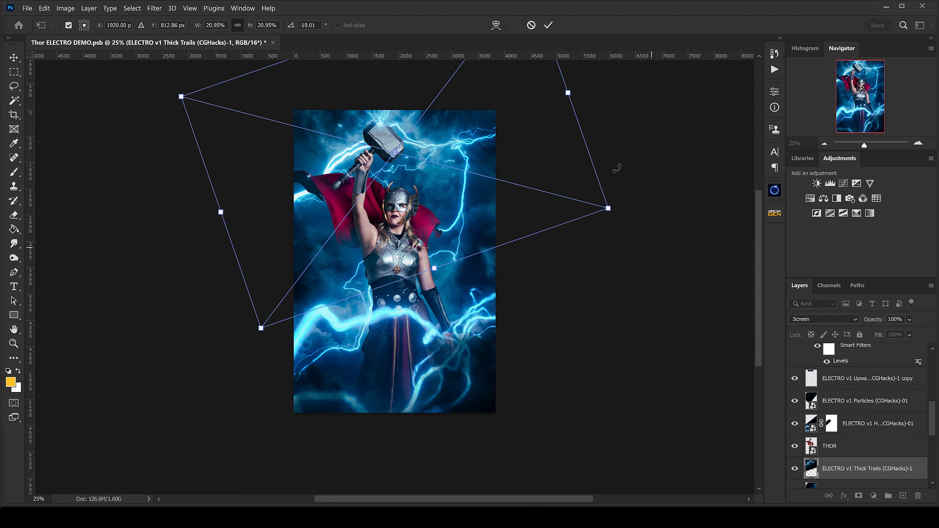
{"action": "key", "text": "ctrl+minus"}
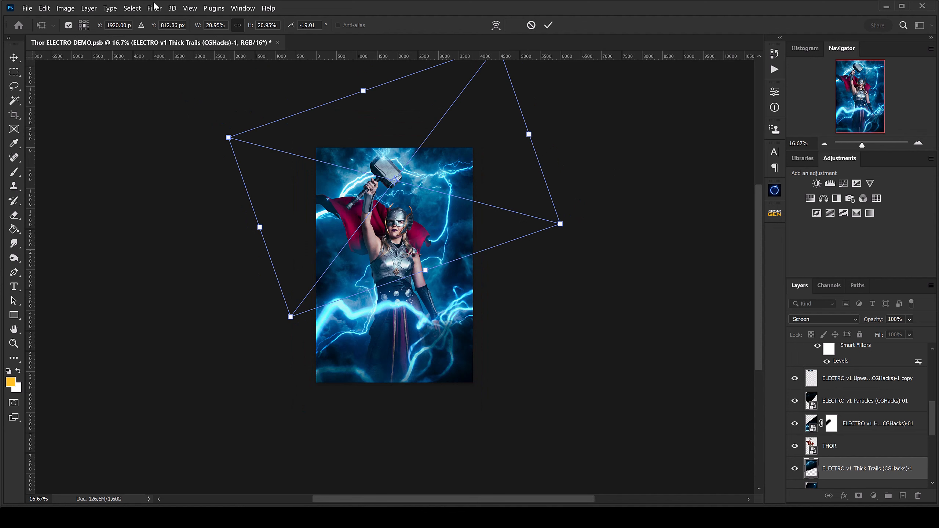
Flip the Thick Trails image vertically, adjust its rotation to -21.75° and apply the transform.
{"action": "left_click", "coordinate": [44, 8]}
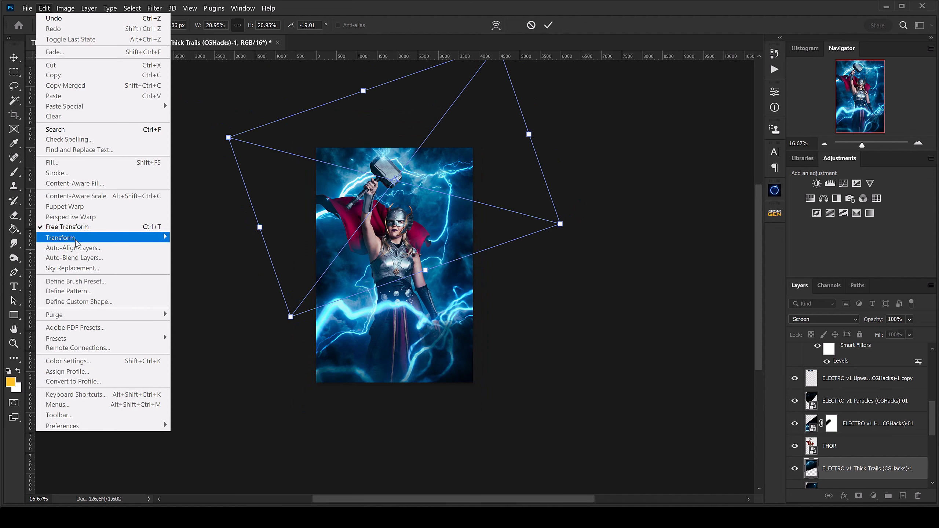
{"action": "mouse_move", "coordinate": [76, 238]}
{"action": "left_click", "coordinate": [261, 428]}
{"action": "left_click_drag", "start_coordinate": [469, 184], "coordinate": [464, 148]}
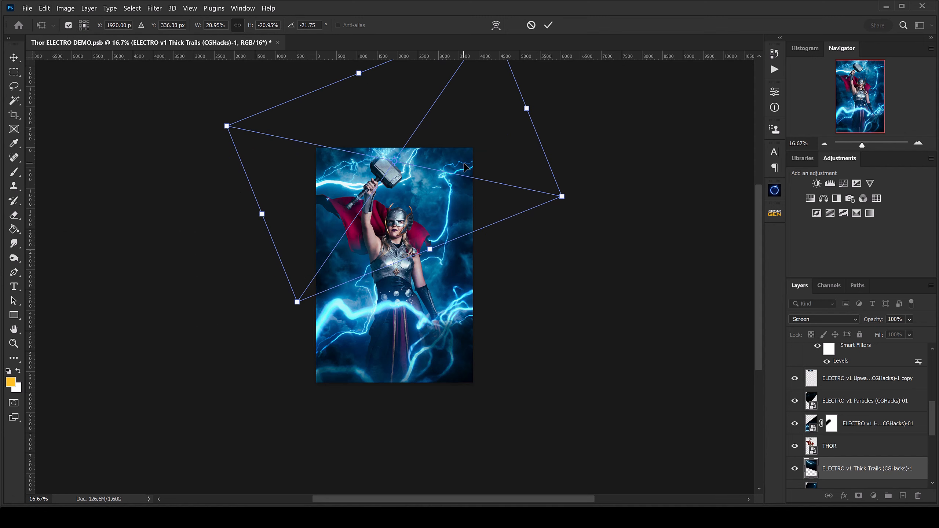
{"action": "key", "text": "Return"}
{"action": "key", "text": "b"}
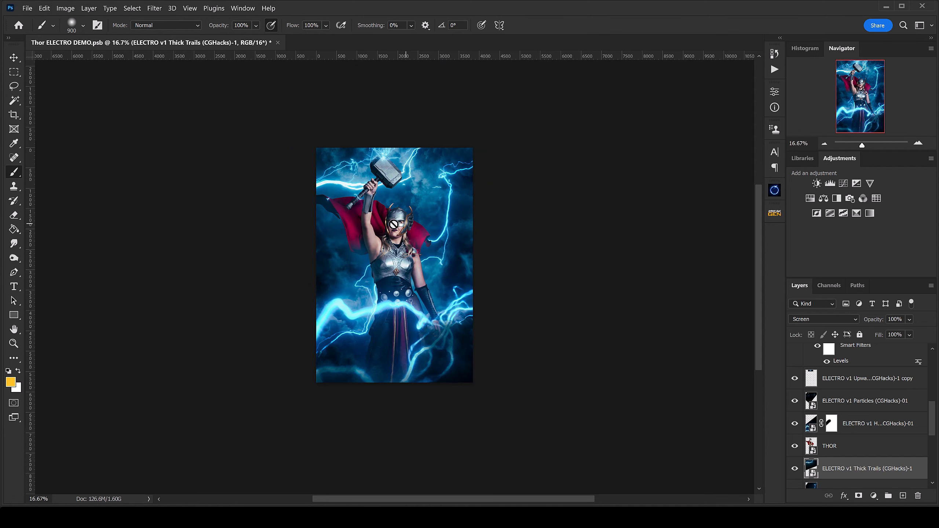
Flip the Thick Trails layer horizontally, and rotate and move it so its bolts run diagonally behind the hammer and cape.
{"action": "left_click", "coordinate": [45, 8]}
{"action": "mouse_move", "coordinate": [173, 238]}
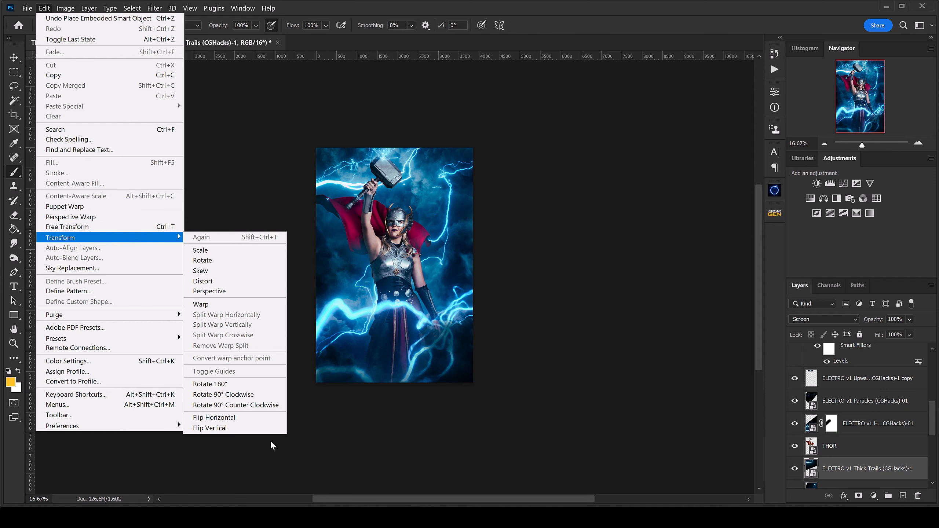
{"action": "left_click", "coordinate": [274, 417]}
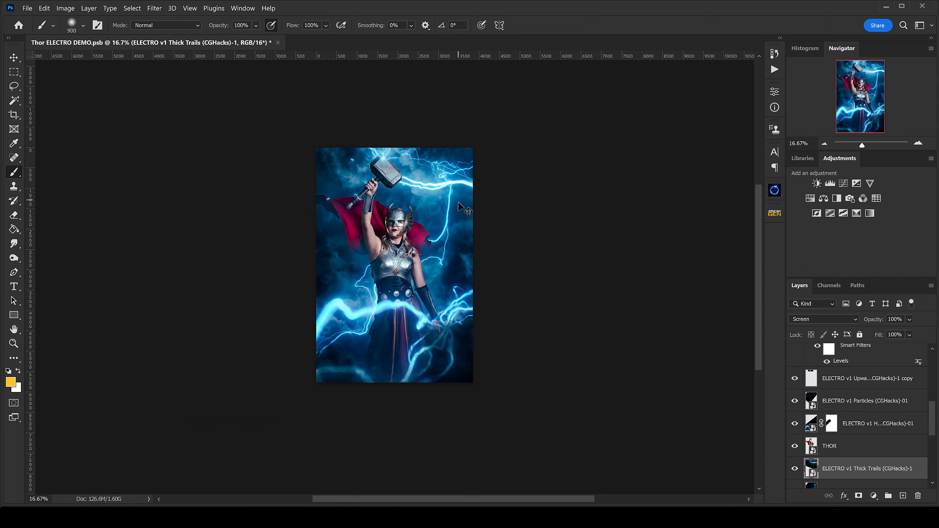
{"action": "key", "text": "ctrl+t"}
{"action": "left_click_drag", "start_coordinate": [591, 147], "coordinate": [550, 58]}
{"action": "left_click_drag", "start_coordinate": [453, 149], "coordinate": [400, 169]}
{"action": "left_click_drag", "start_coordinate": [555, 162], "coordinate": [536, 92]}
{"action": "left_click_drag", "start_coordinate": [401, 192], "coordinate": [416, 208]}
{"action": "left_click_drag", "start_coordinate": [415, 208], "coordinate": [388, 213]}
{"action": "left_click_drag", "start_coordinate": [452, 128], "coordinate": [471, 95]}
{"action": "left_click_drag", "start_coordinate": [209, 276], "coordinate": [190, 321]}
{"action": "key", "text": "Return"}
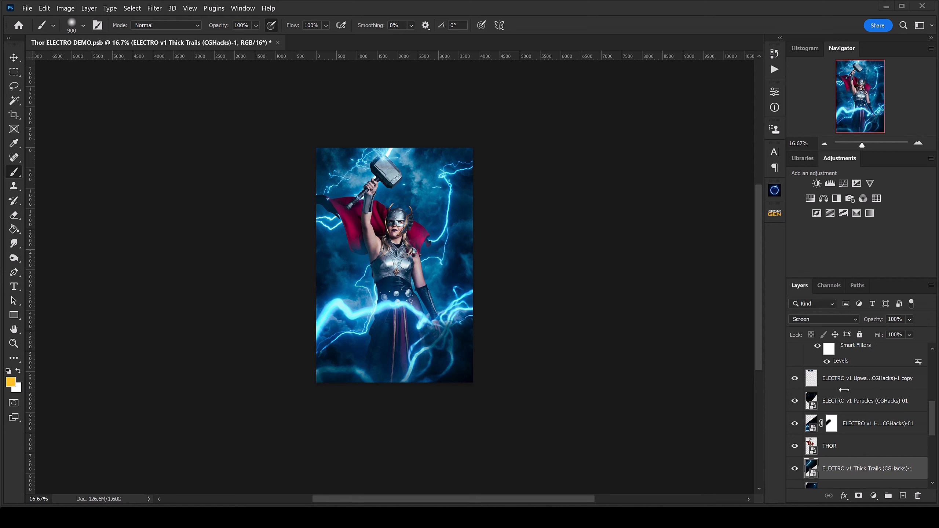
Group the Upward Impact copy, Particles and Heavy TWD Cam layers and name the group ELECTRO TOP.
{"action": "left_click", "coordinate": [857, 425]}
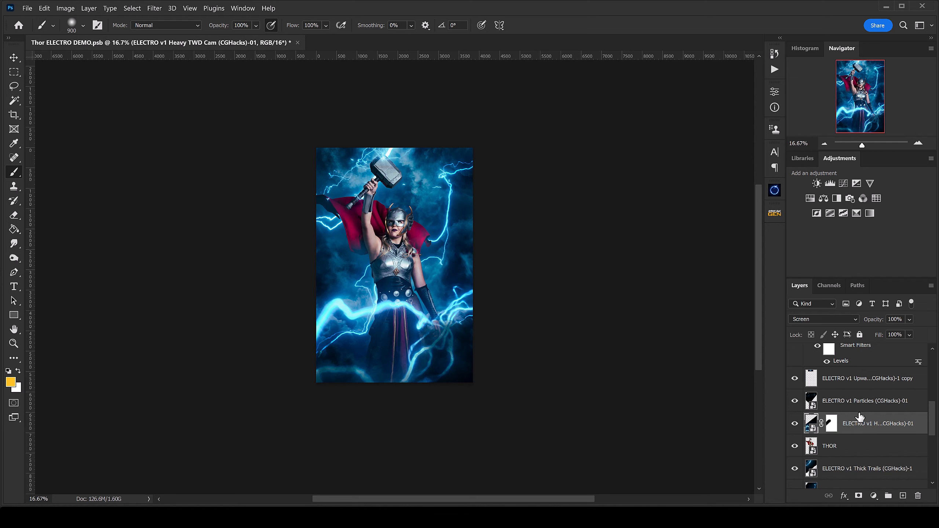
{"action": "left_click", "coordinate": [857, 381], "text": "shift"}
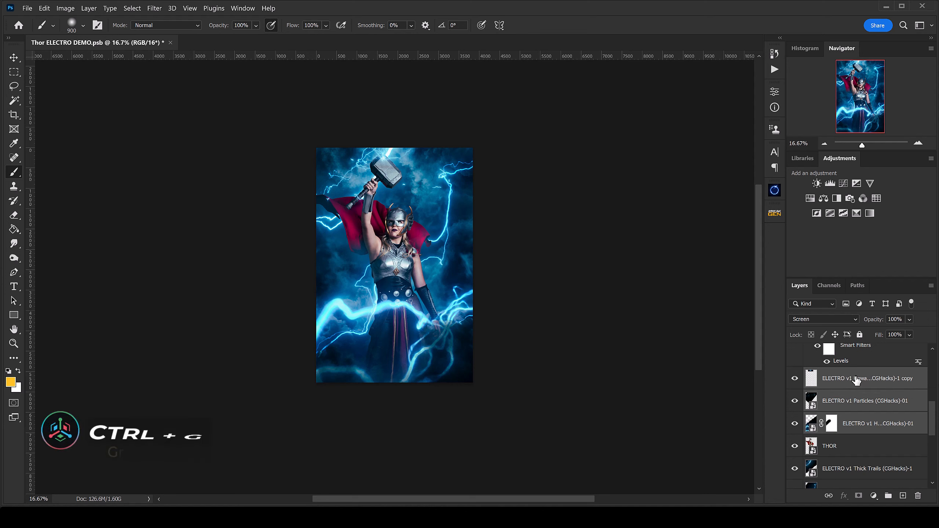
{"action": "key", "text": "ctrl+g"}
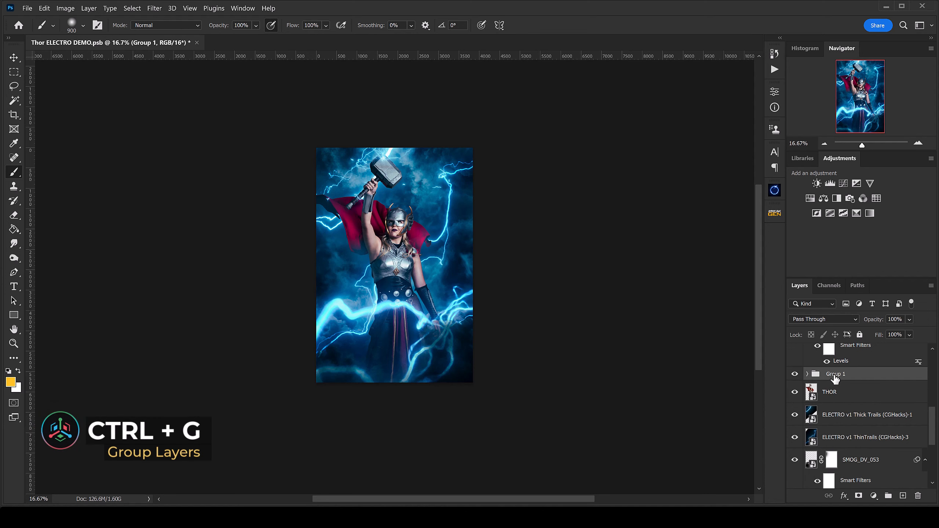
{"action": "double_click", "coordinate": [834, 375]}
{"action": "type", "text": "ELECTRO TOP"}
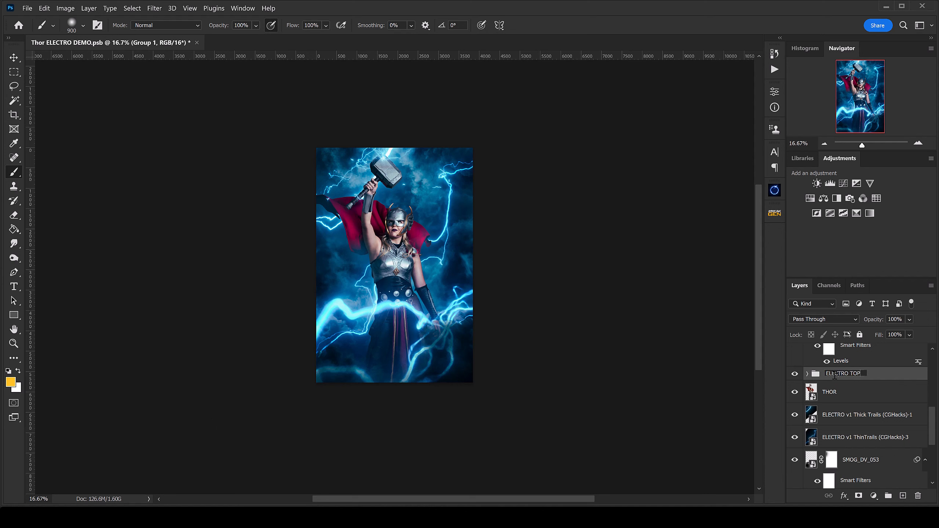
{"action": "key", "text": "Return"}
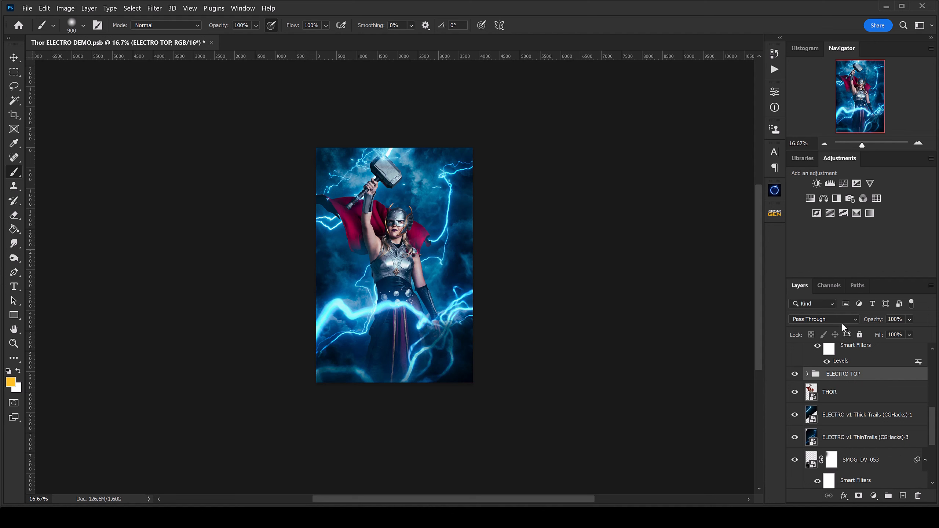
Try Linear Dodge (Add) as the ELECTRO TOP group's blend mode and compare it with Pass Through.
{"action": "left_click", "coordinate": [854, 318]}
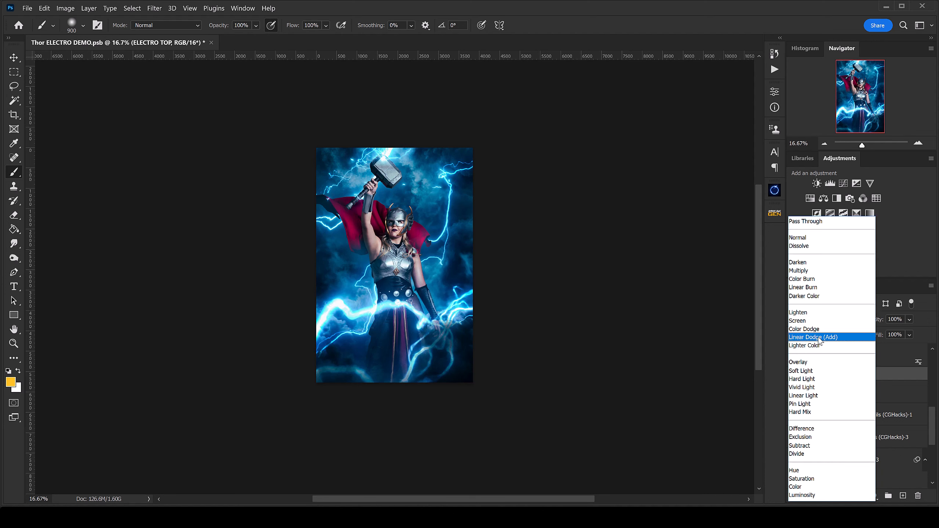
{"action": "left_click", "coordinate": [813, 337]}
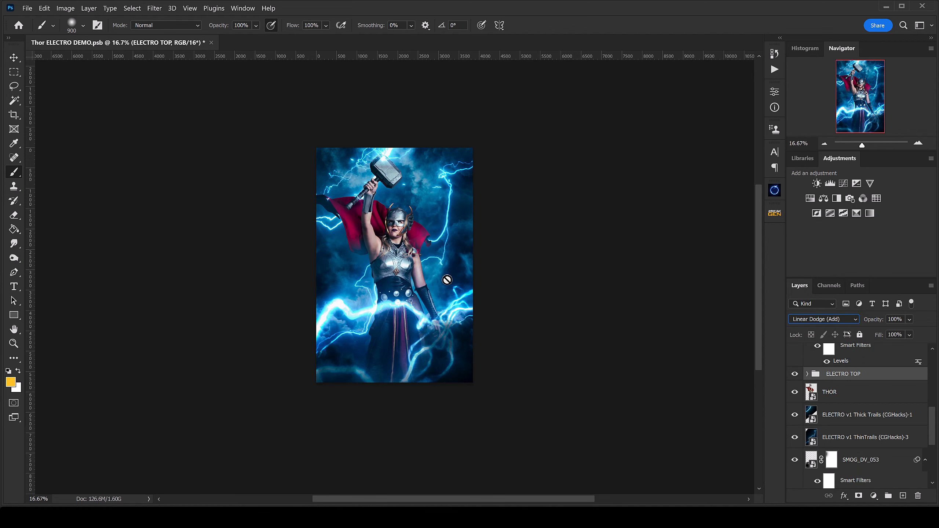
{"action": "key", "text": "ctrl+z"}
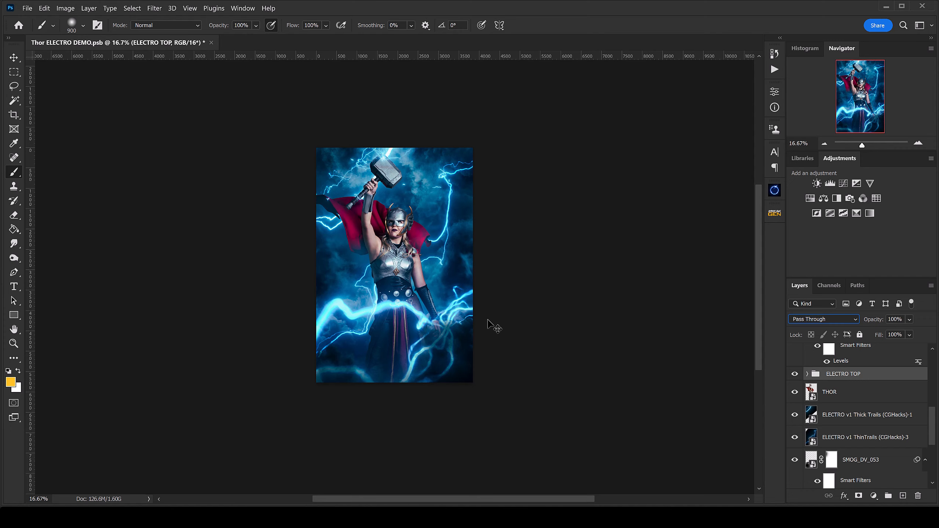
{"action": "key", "text": "ctrl+plus"}
{"action": "key", "text": "ctrl+shift+z"}
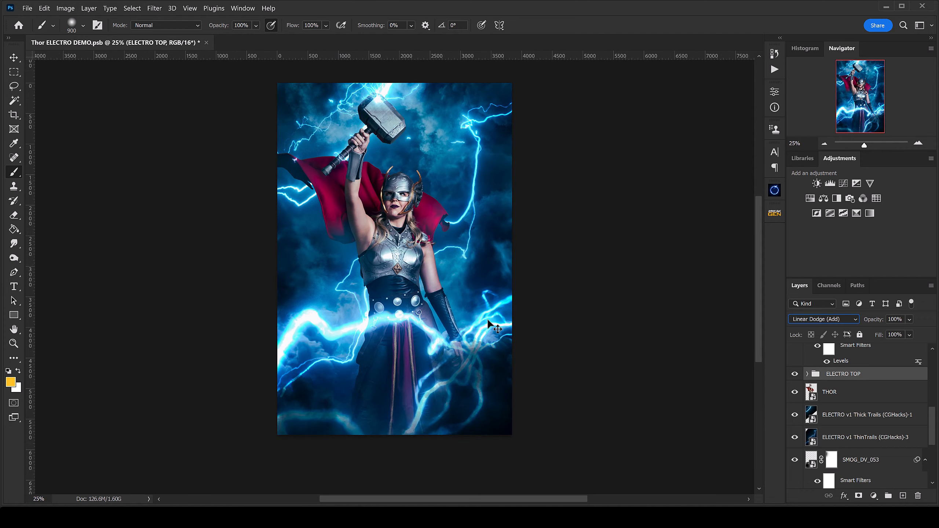
{"action": "key", "text": "ctrl+z"}
{"action": "key", "text": "ctrl+shift+z"}
Check the blend mode of each Electro layer inside the ELECTRO TOP group.
{"action": "left_click", "coordinate": [807, 374]}
{"action": "left_click", "coordinate": [849, 396]}
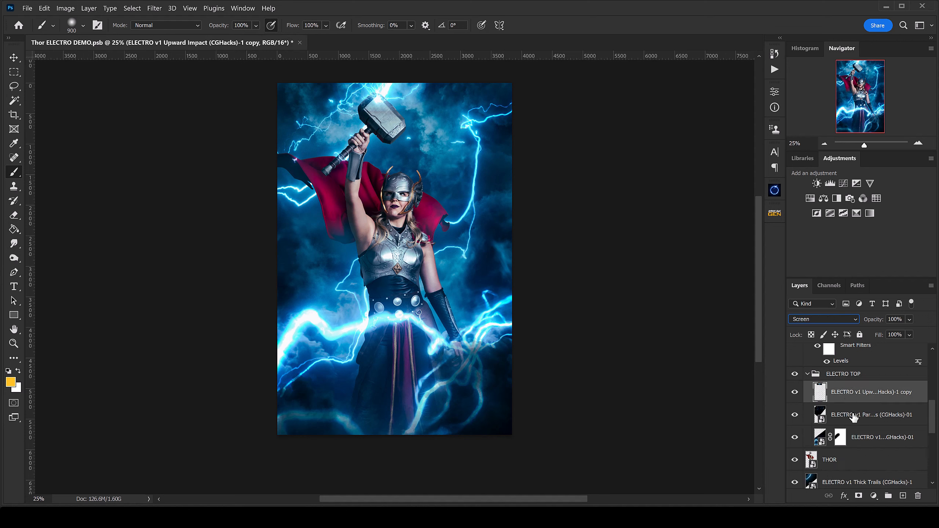
{"action": "left_click", "coordinate": [854, 417]}
{"action": "left_click", "coordinate": [862, 442]}
{"action": "left_click", "coordinate": [857, 413]}
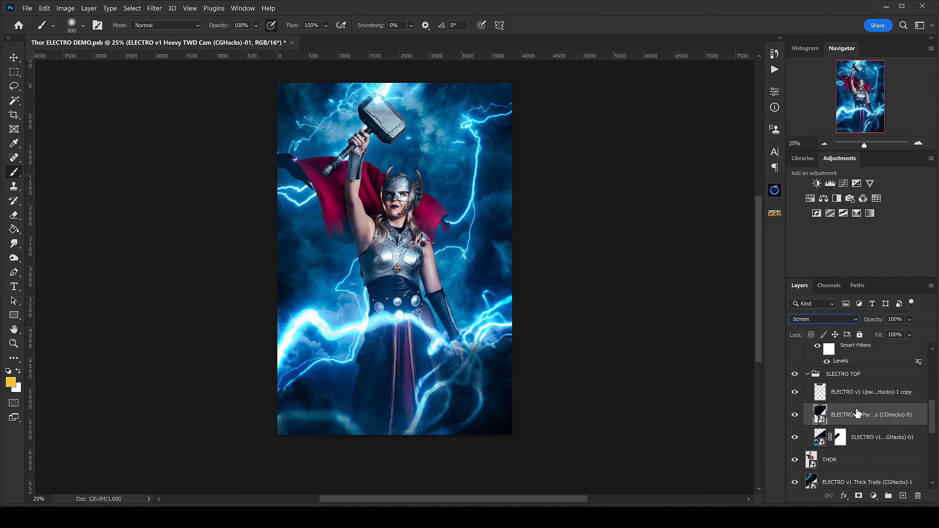
{"action": "left_click", "coordinate": [854, 396]}
Set the ELECTRO TOP group's blend mode to Linear Dodge (Add) and toggle the change to compare before and after.
{"action": "left_click", "coordinate": [844, 318]}
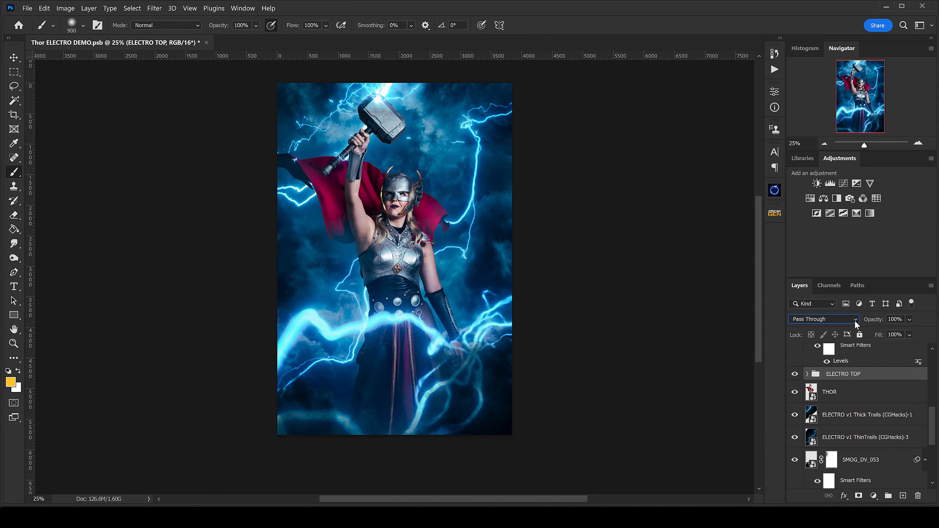
{"action": "left_click", "coordinate": [854, 321]}
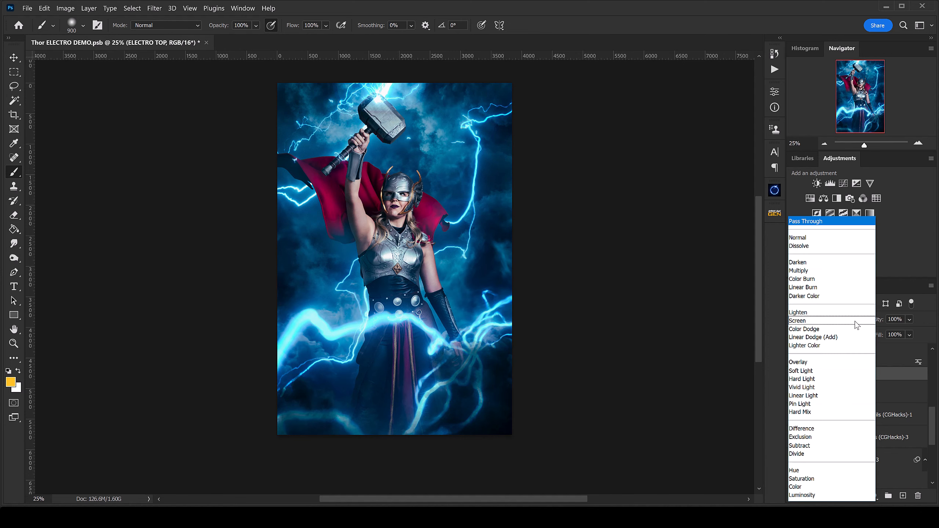
{"action": "left_click", "coordinate": [818, 337]}
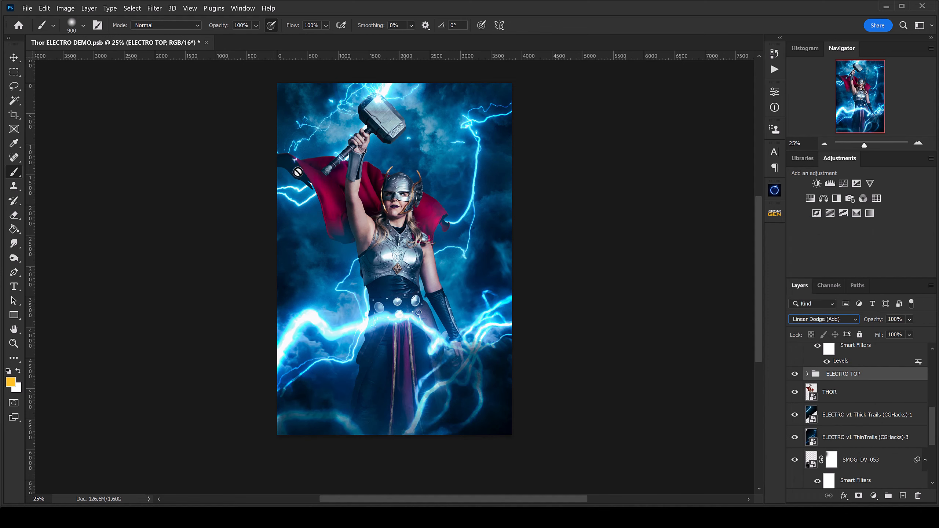
{"action": "key", "text": "ctrl+z"}
{"action": "key", "text": "ctrl+shift+z"}
{"action": "key", "text": "ctrl+z"}
{"action": "key", "text": "ctrl+shift+z"}
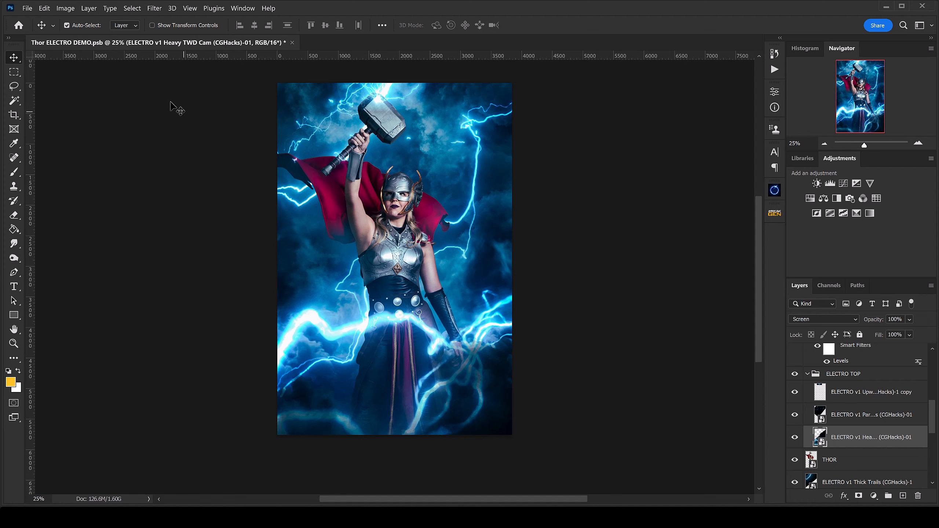
Puppet Warp the Heavy TWD Cam layer, pinning the bolt at both canvas edges and bending its middle downward across Thor's skirt.
{"action": "left_click", "coordinate": [47, 8]}
{"action": "left_click", "coordinate": [68, 205]}
{"action": "left_click", "coordinate": [278, 349]}
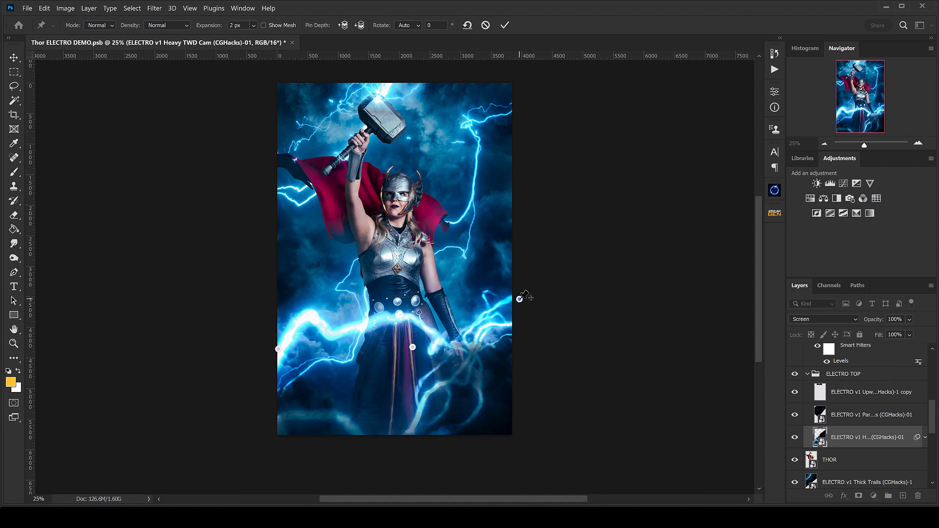
{"action": "left_click_drag", "start_coordinate": [413, 348], "coordinate": [414, 388]}
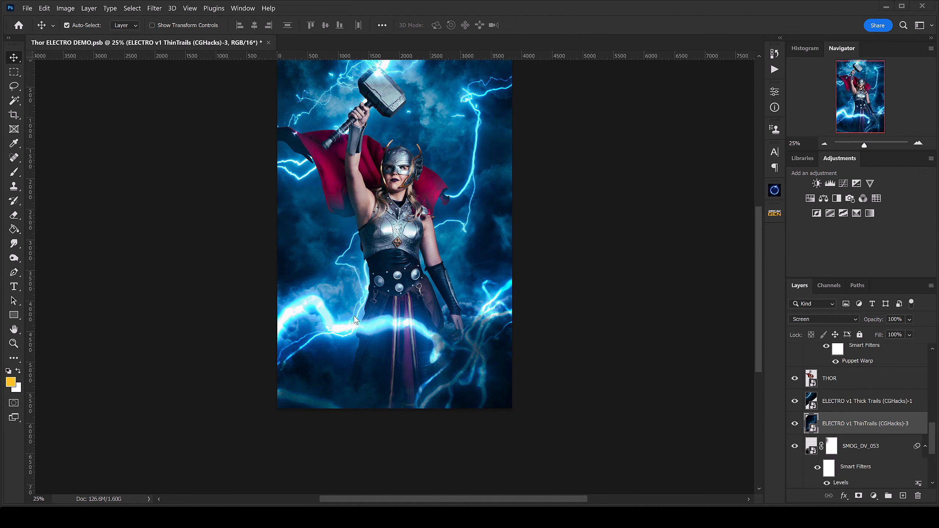
Puppet Warp the ThinTrails layer, pinning its upper-right and lower-left ends and pulling the middle up and left behind Thor.
{"action": "scroll", "coordinate": [389, 212], "scroll_direction": "up", "scroll_amount": 3}
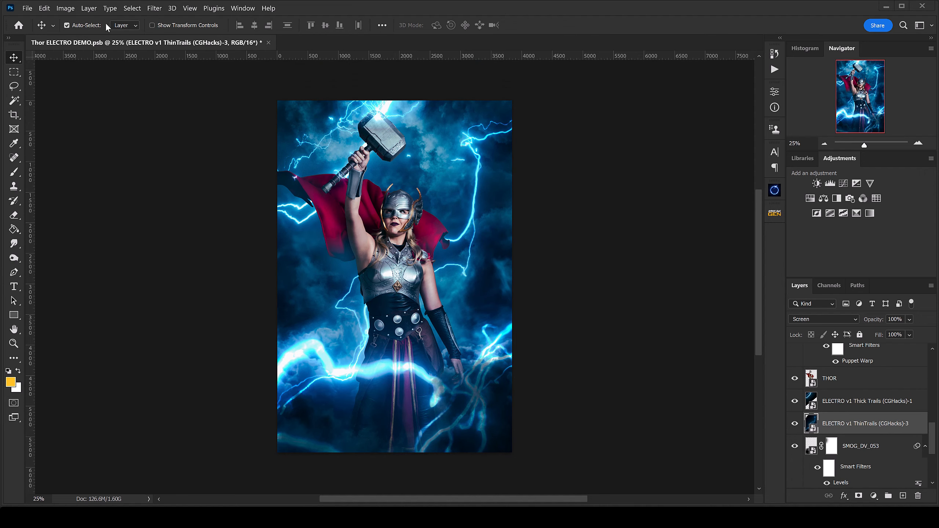
{"action": "left_click", "coordinate": [45, 9]}
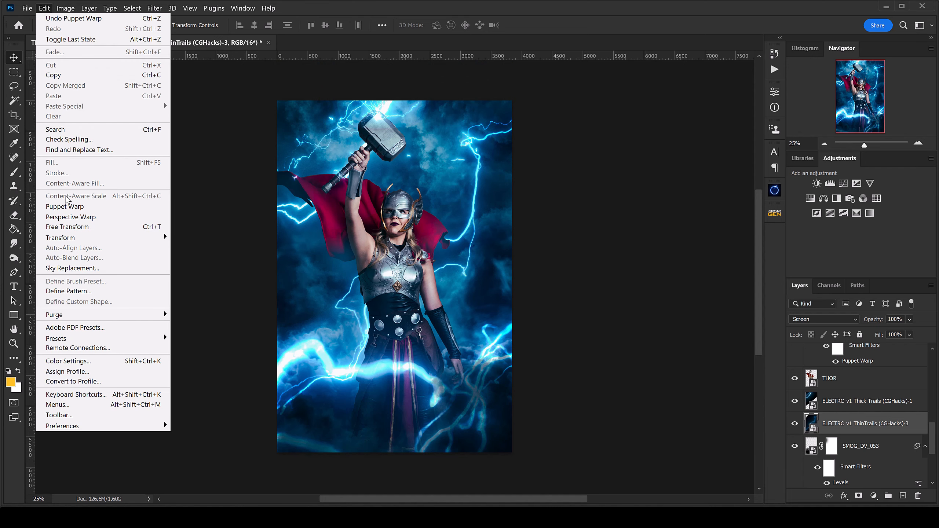
{"action": "left_click", "coordinate": [66, 207]}
{"action": "left_click", "coordinate": [514, 122]}
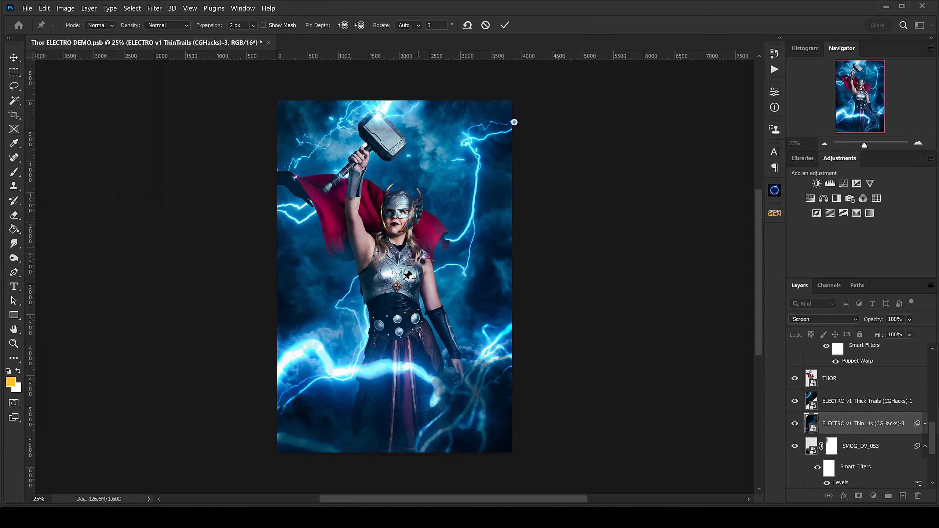
{"action": "left_click", "coordinate": [273, 412]}
{"action": "left_click_drag", "start_coordinate": [401, 283], "coordinate": [371, 261]}
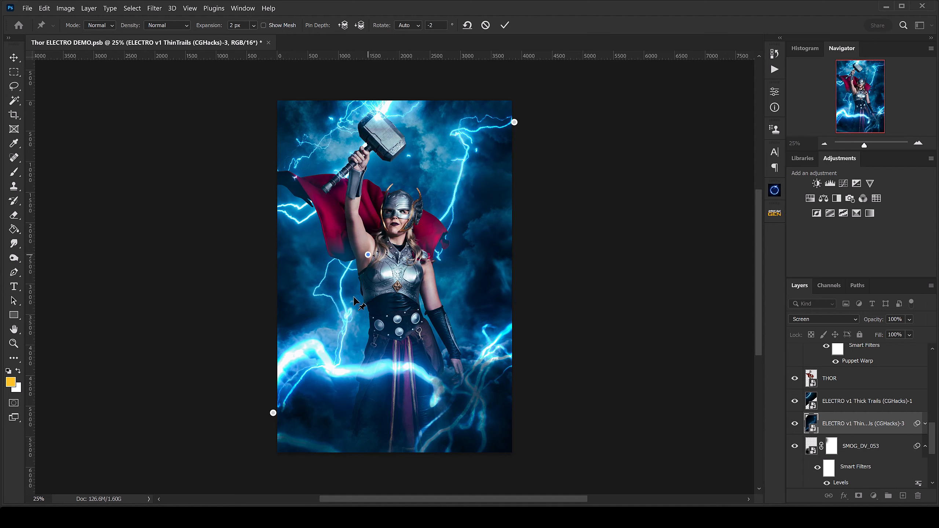
{"action": "key", "text": "Return"}
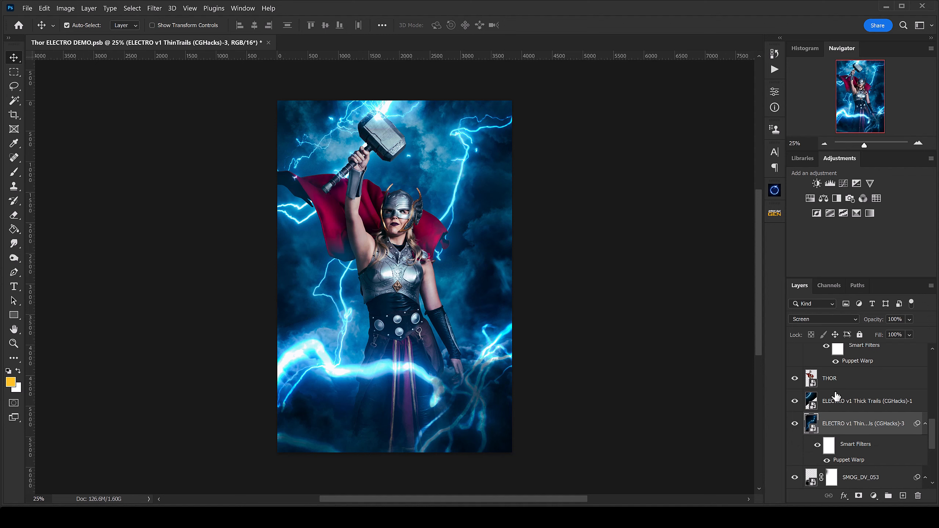
Add a Hue/Saturation adjustment clipped to the ThinTrails layer and fine-tune the lightning's hue.
{"action": "left_click", "coordinate": [809, 199]}
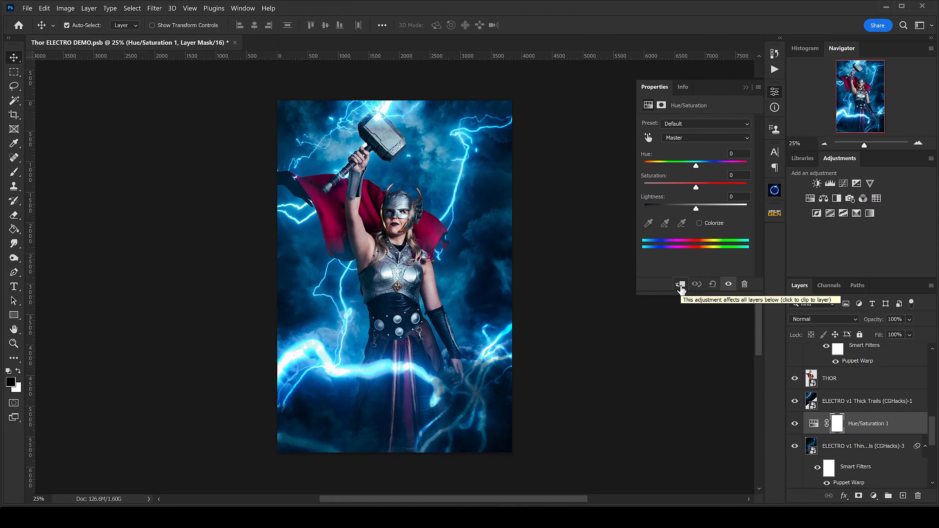
{"action": "left_click", "coordinate": [682, 290]}
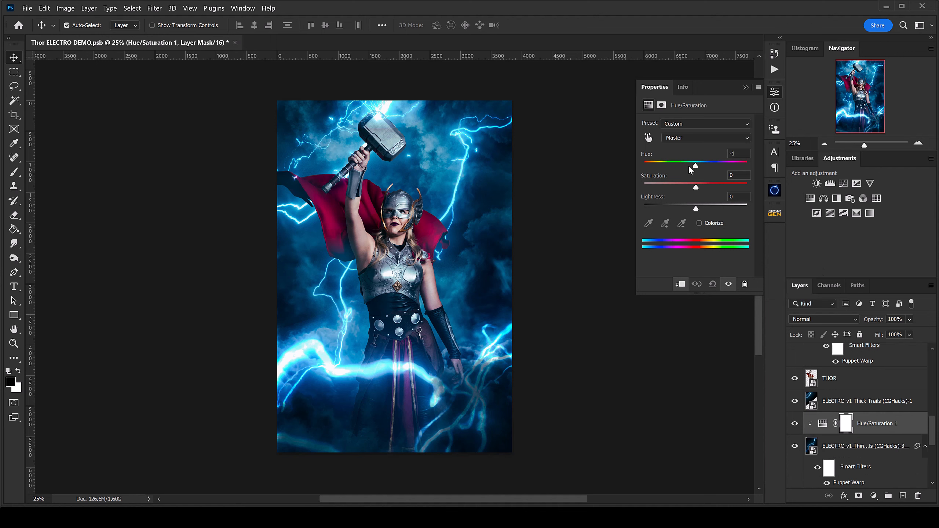
{"action": "left_click_drag", "start_coordinate": [654, 169], "coordinate": [691, 168]}
{"action": "left_click", "coordinate": [745, 83]}
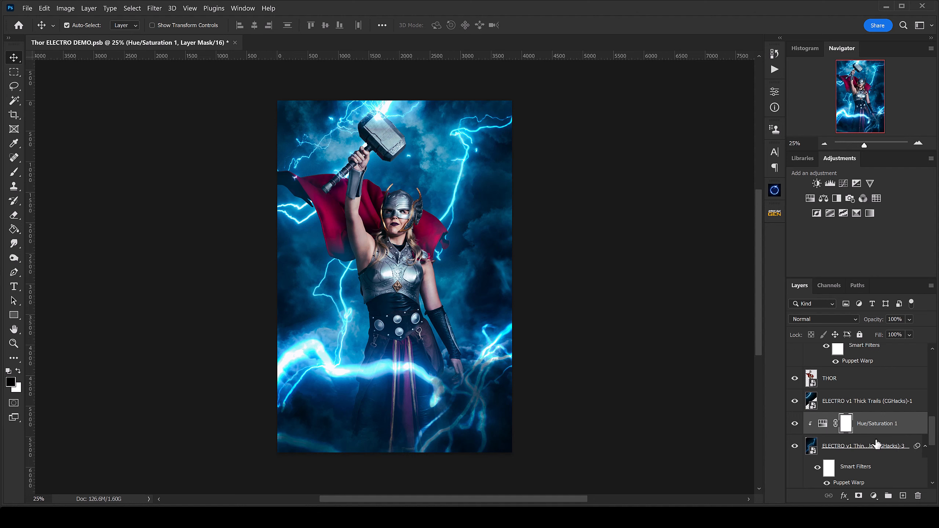
Create a new layer named Highlights directly above the THOR layer and clipped to it.
{"action": "scroll", "coordinate": [876, 444], "scroll_direction": "down", "scroll_amount": 3}
{"action": "scroll", "coordinate": [876, 444], "scroll_direction": "up", "scroll_amount": 4}
{"action": "left_click", "coordinate": [838, 402]}
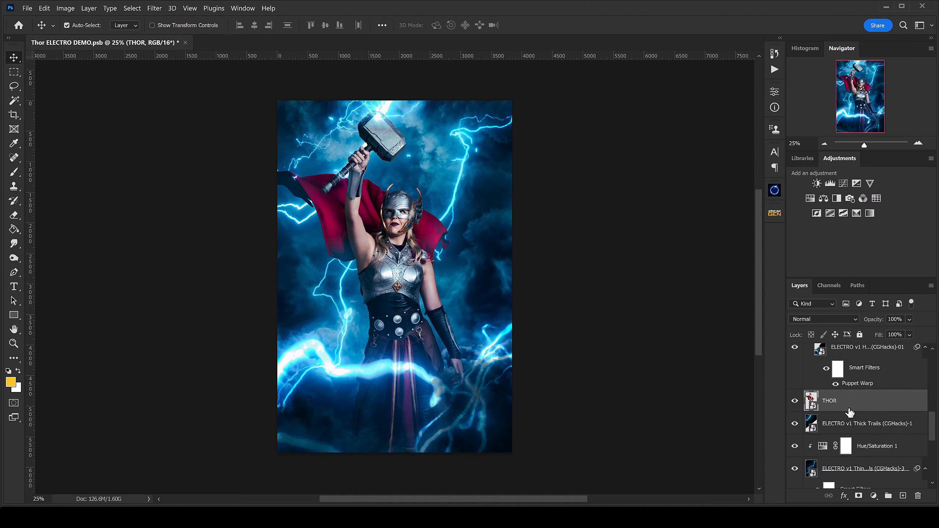
{"action": "key", "text": "ctrl"}
{"action": "key", "text": "ctrl+shift+n"}
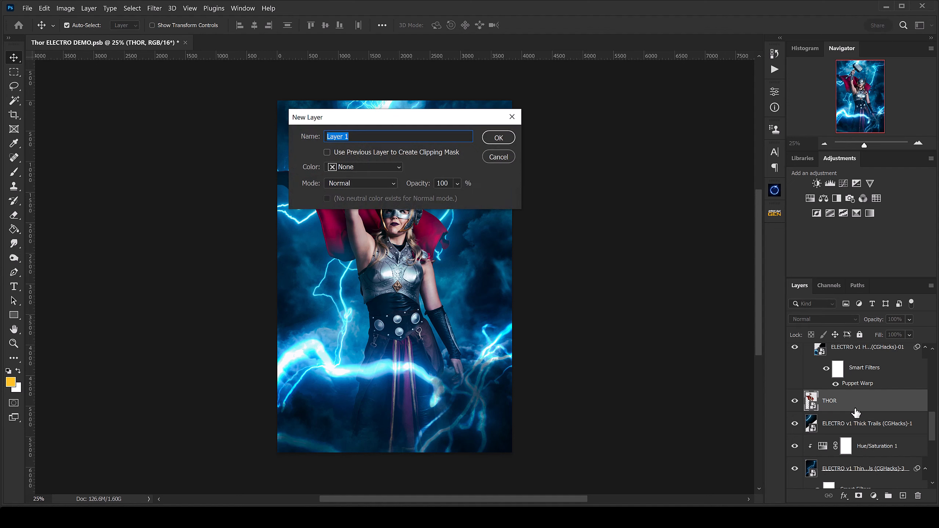
{"action": "type", "text": "Highlights"}
{"action": "left_click", "coordinate": [489, 138]}
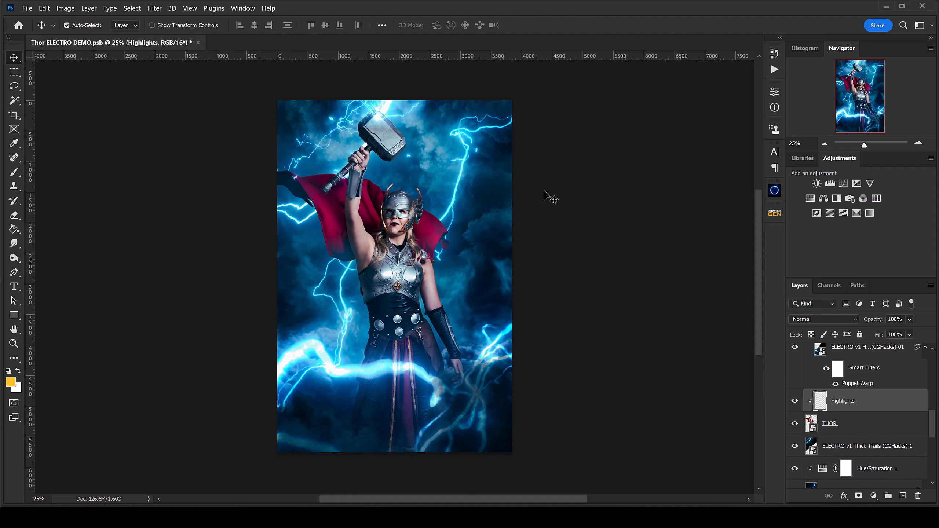
Sample the bright cyan-blue of the lightning bolt beside Thor's torso as the foreground colour.
{"action": "key", "text": "ctrl+plus"}
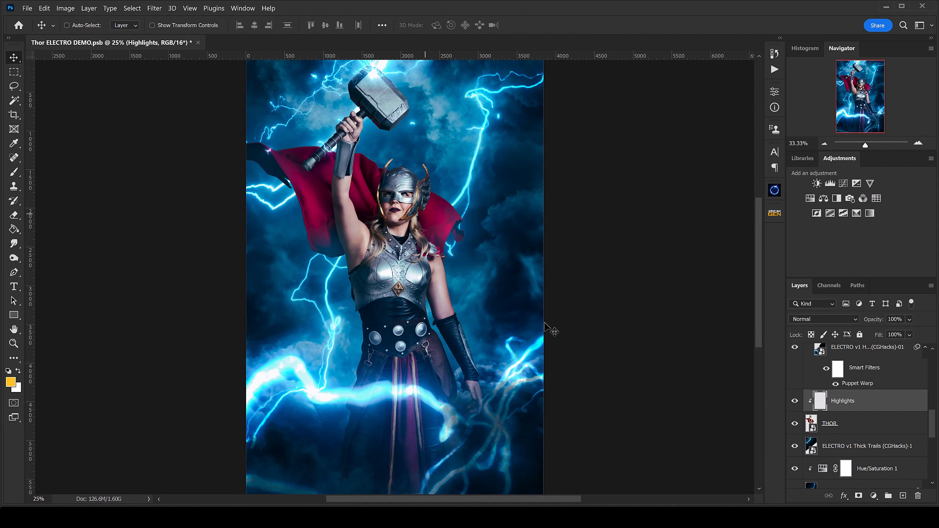
{"action": "key", "text": "ctrl+plus"}
{"action": "key", "text": "ctrl+plus"}
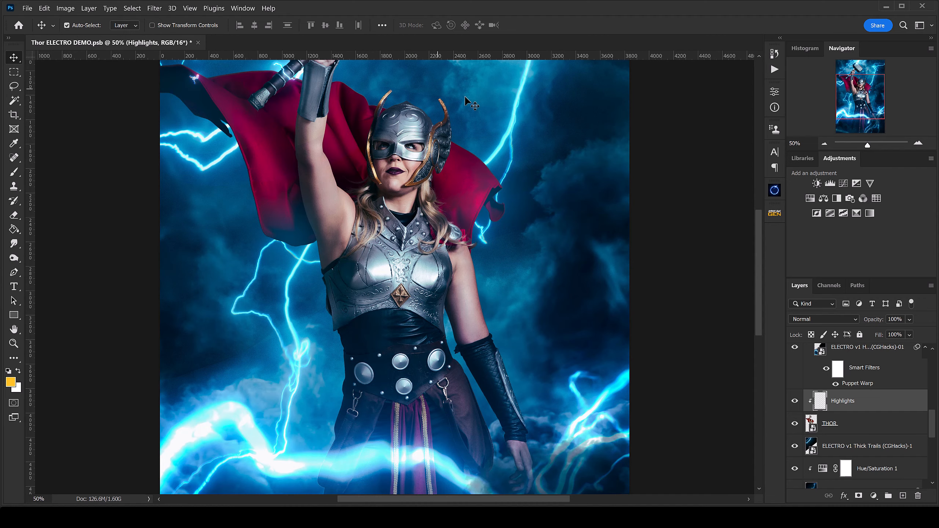
{"action": "key", "text": "ctrl+plus"}
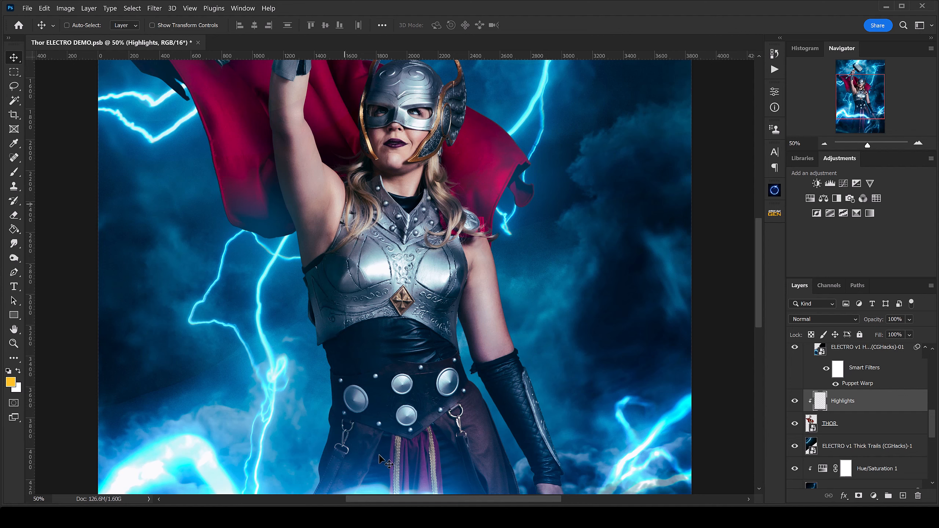
{"action": "key", "text": "ctrl+plus"}
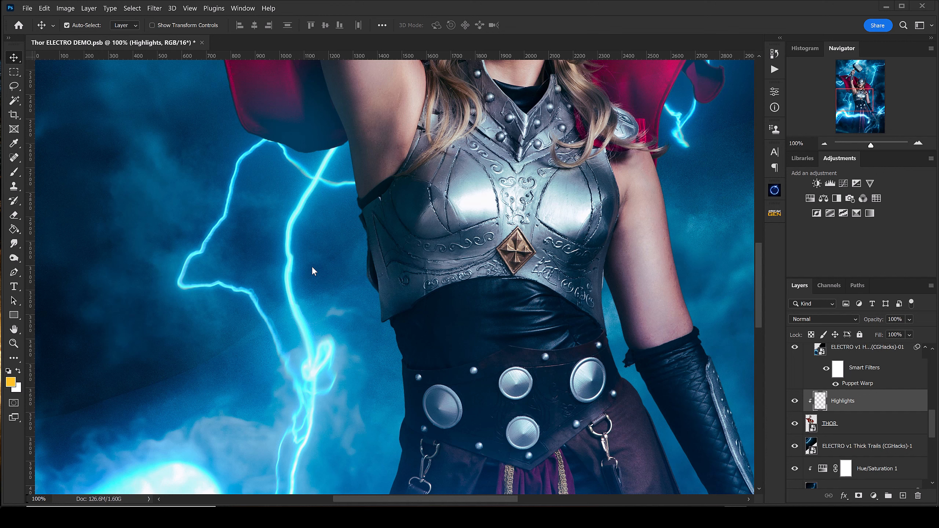
{"action": "key", "text": "i"}
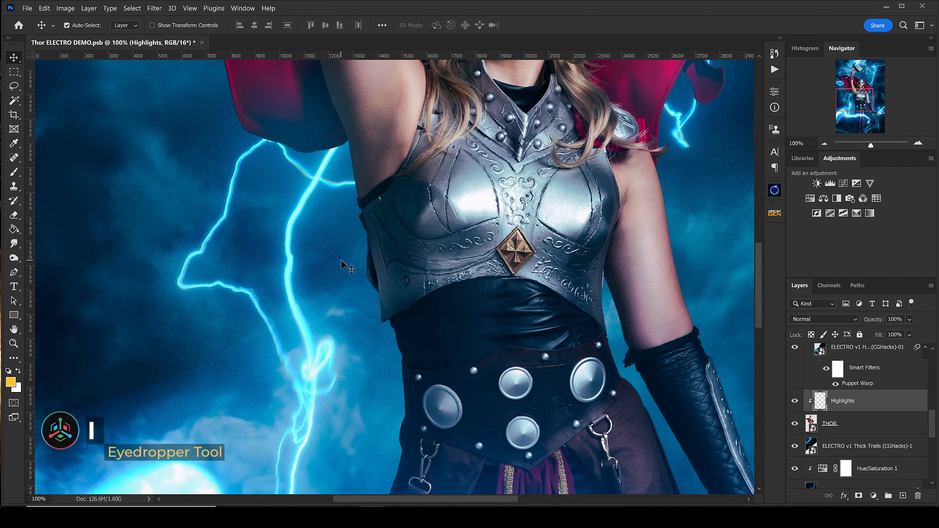
{"action": "left_click", "coordinate": [14, 143]}
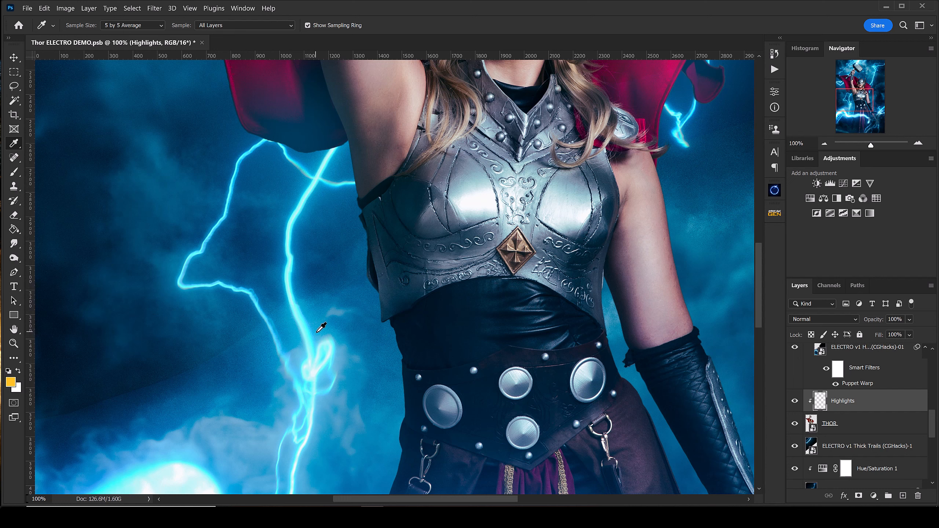
{"action": "left_click", "coordinate": [293, 281]}
Choose the Brush tool and set its size to 165 px for painting on the Highlights layer.
{"action": "key", "text": "b"}
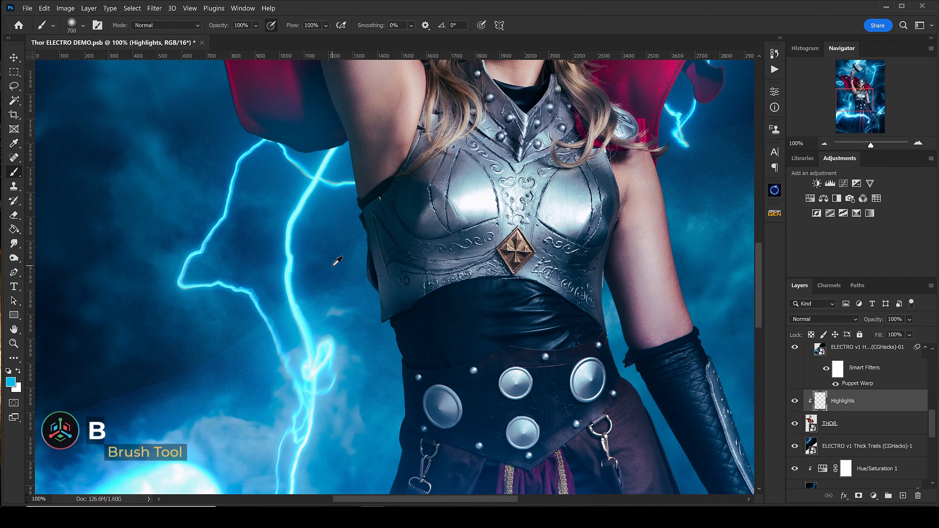
{"action": "key", "text": "bracketleft"}
{"action": "key", "text": "bracketleft"}
{"action": "key", "text": "bracketleft"}
{"action": "key", "text": "bracketright"}
{"action": "key", "text": "bracketright"}
{"action": "key", "text": "bracketleft"}
{"action": "key", "text": "bracketleft"}
{"action": "key", "text": "bracketleft"}
{"action": "key", "text": "bracketleft"}
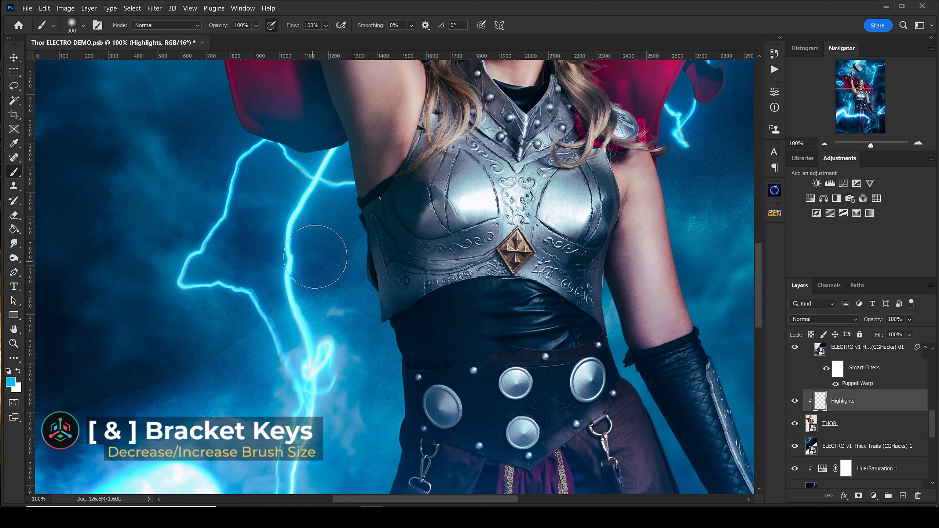
{"action": "right_click", "coordinate": [323, 244]}
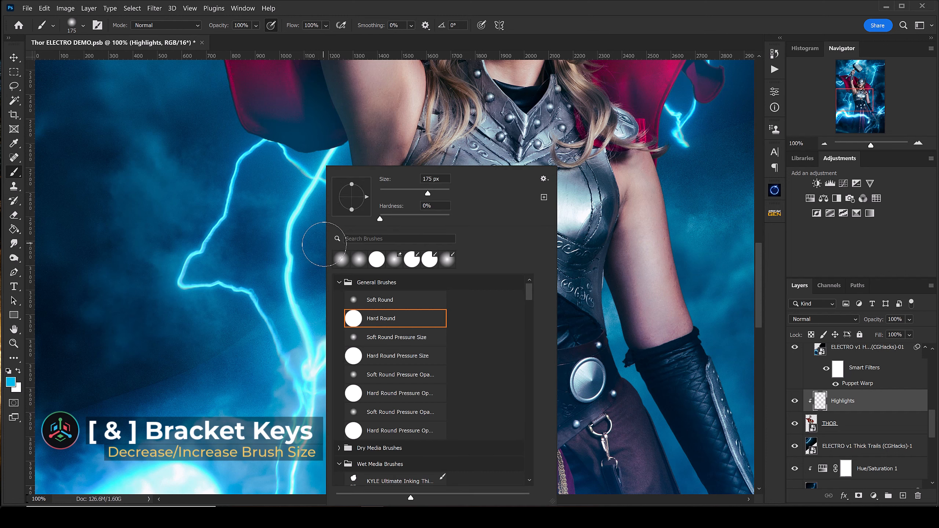
{"action": "left_click_drag", "start_coordinate": [428, 195], "coordinate": [427, 195]}
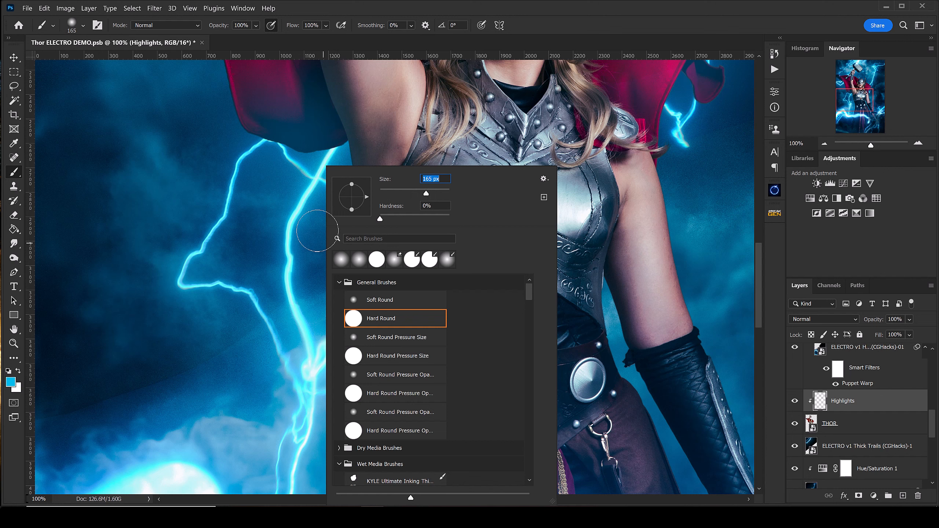
{"action": "key", "text": "Return"}
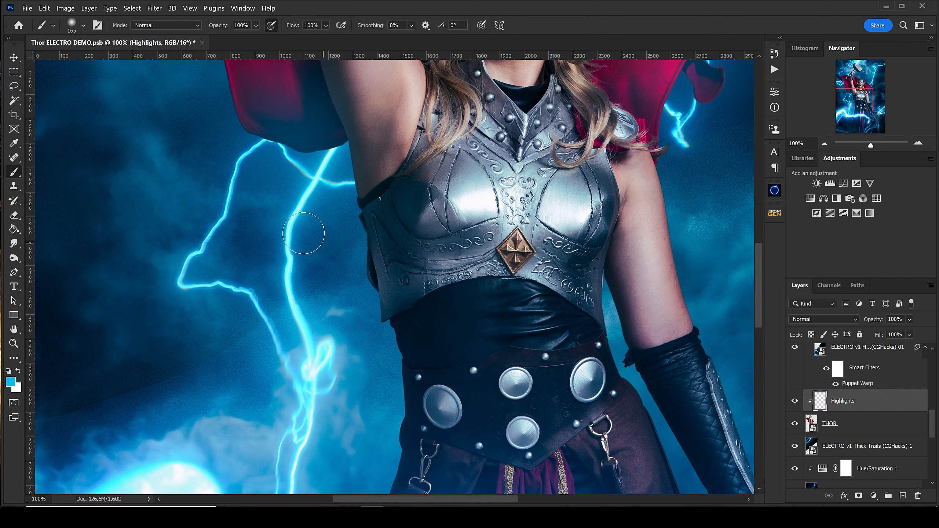
Reduce the brush to 80 px and dab blue light on the underside edge of Thor's raised arm.
{"action": "key", "text": "bracketleft"}
{"action": "key", "text": "bracketleft"}
{"action": "key", "text": "bracketleft"}
{"action": "key", "text": "bracketleft"}
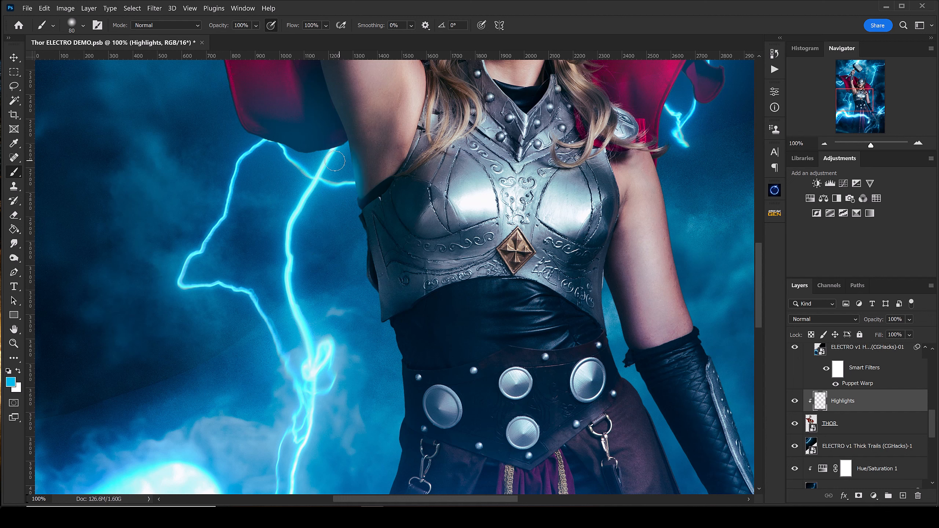
{"action": "left_click", "coordinate": [344, 149]}
Enlarge the brush to 150 px and paint blue rim light down the lightning-facing edge of Thor's armor, waist and skirt.
{"action": "key", "text": "bracketright"}
{"action": "key", "text": "bracketright"}
{"action": "key", "text": "bracketright"}
{"action": "left_click_drag", "start_coordinate": [347, 203], "coordinate": [361, 306]}
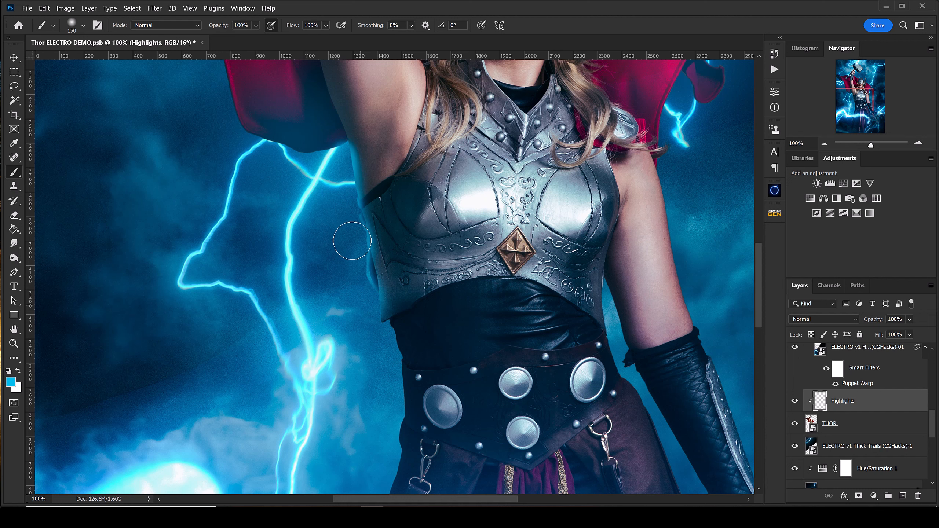
{"action": "left_click_drag", "start_coordinate": [377, 344], "coordinate": [388, 382]}
{"action": "left_click_drag", "start_coordinate": [377, 344], "coordinate": [372, 467]}
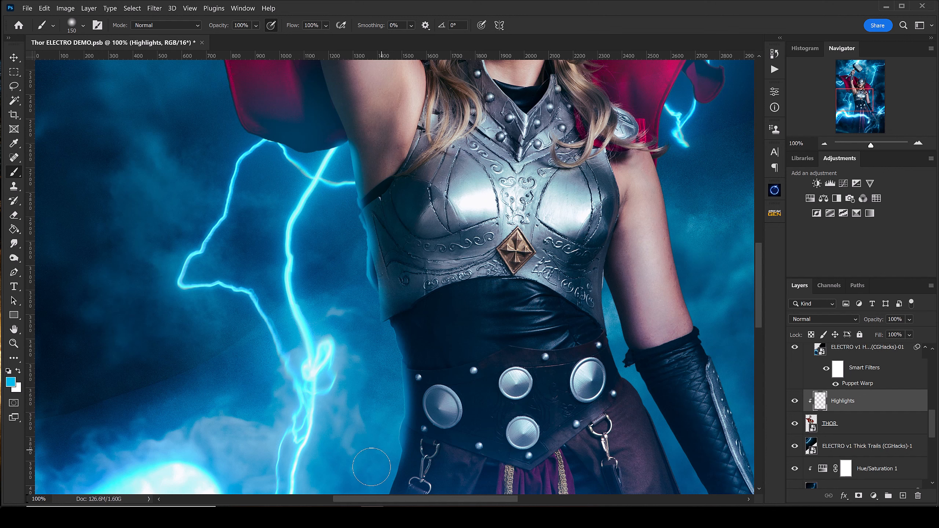
Set the brush size to 200 px, paint blue light along the cape's lower edge beside the raised arm, and select the Eraser.
{"action": "key", "text": "bracketright"}
{"action": "key", "text": "bracketright"}
{"action": "key", "text": "bracketright"}
{"action": "key", "text": "bracketleft"}
{"action": "key", "text": "bracketleft"}
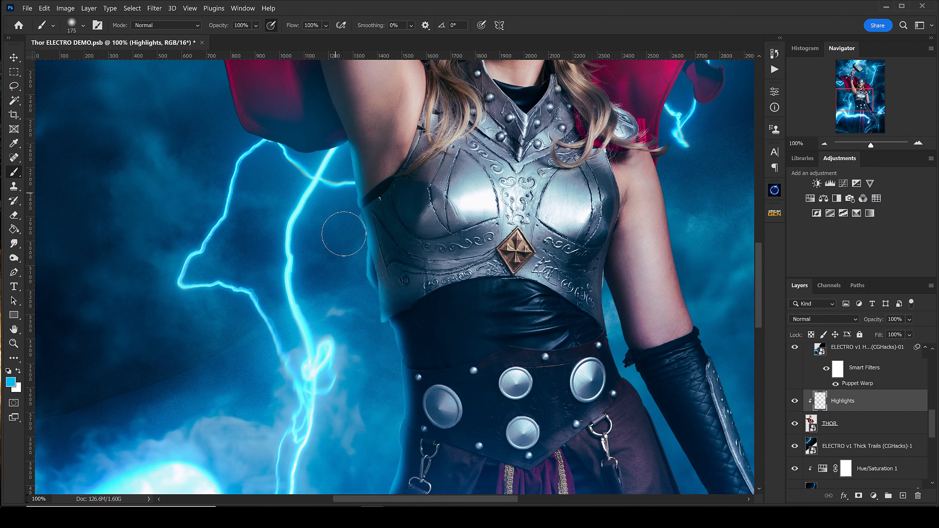
{"action": "key", "text": "bracketleft"}
{"action": "key", "text": "bracketright"}
{"action": "key", "text": "bracketright"}
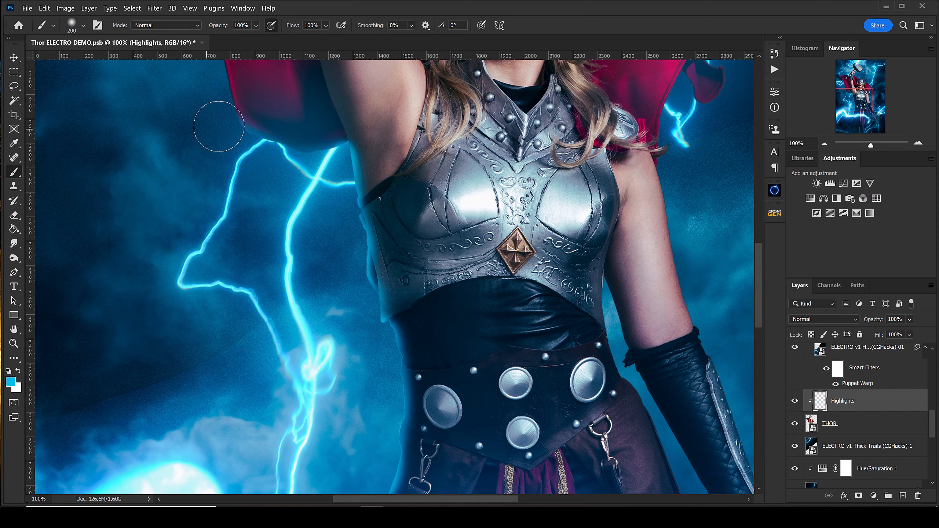
{"action": "key", "text": "ctrl+minus"}
{"action": "key", "text": "e"}
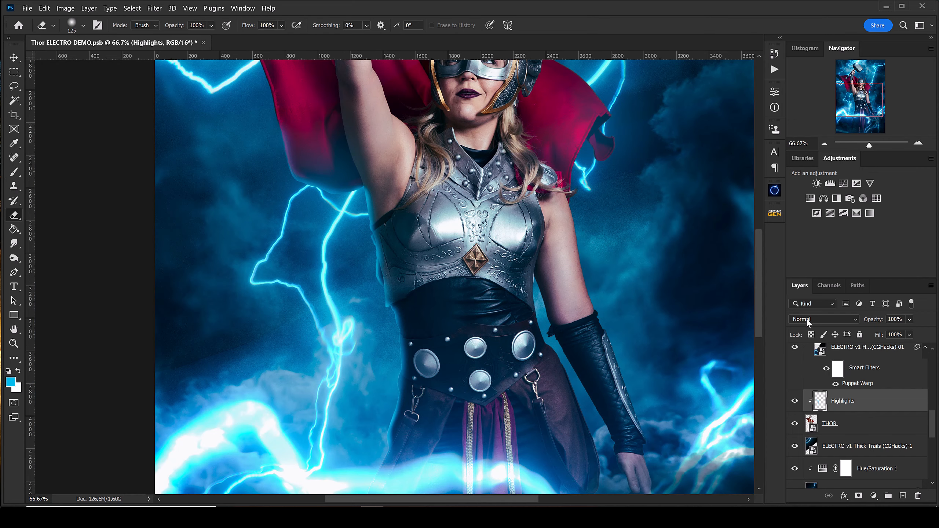
Try the Color Dodge and Linear Dodge (Add) blend modes on the Highlights layer and reopen the blend mode choices.
{"action": "left_click", "coordinate": [823, 317]}
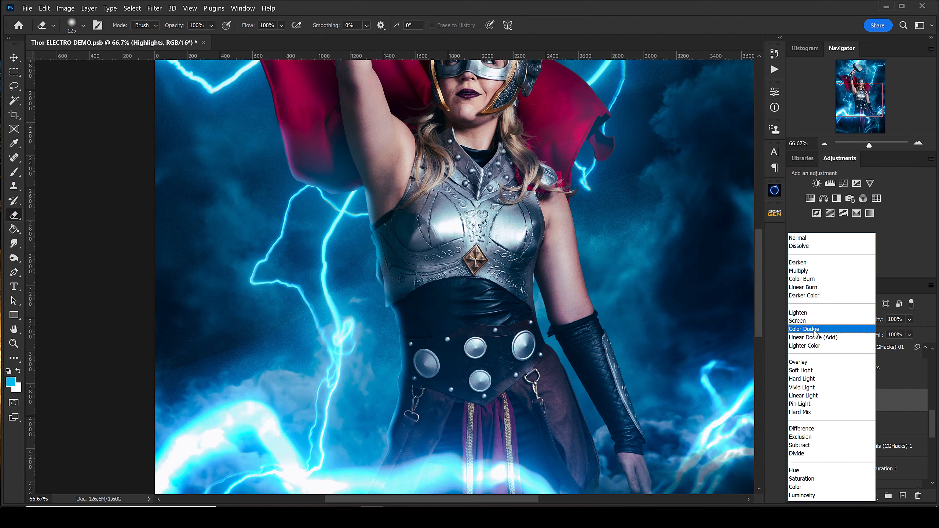
{"action": "left_click", "coordinate": [815, 331]}
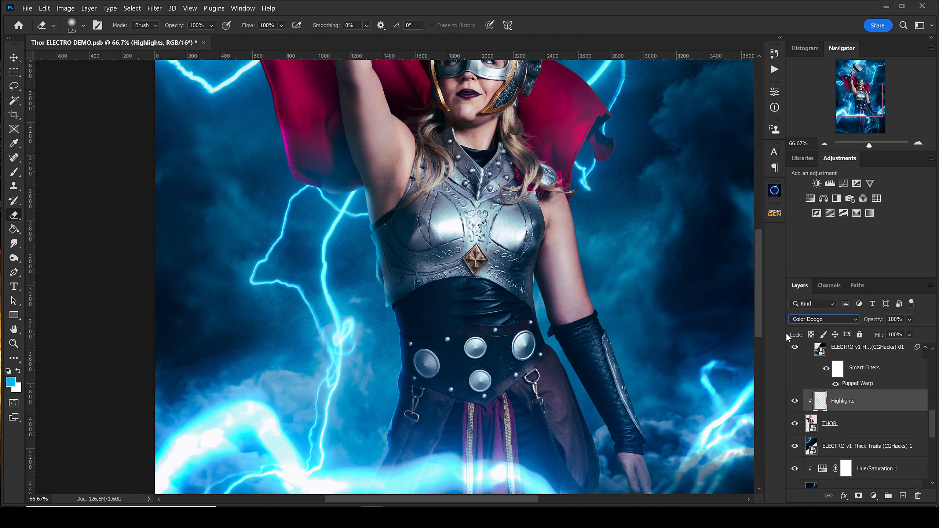
{"action": "left_click", "coordinate": [848, 319]}
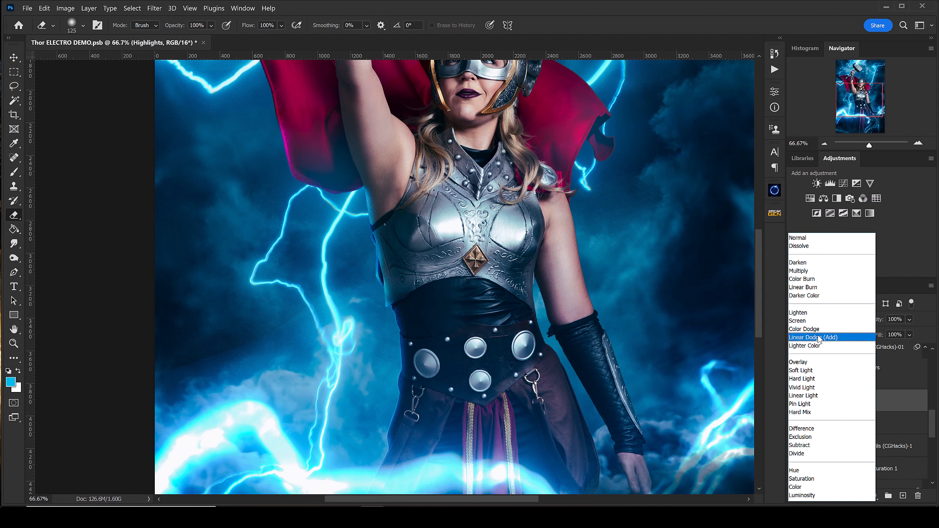
{"action": "left_click", "coordinate": [819, 338]}
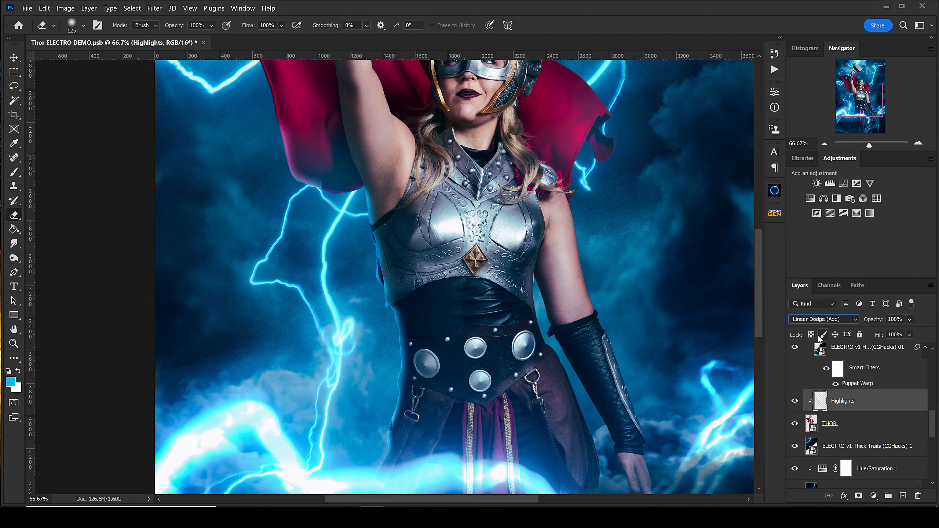
{"action": "left_click", "coordinate": [832, 320]}
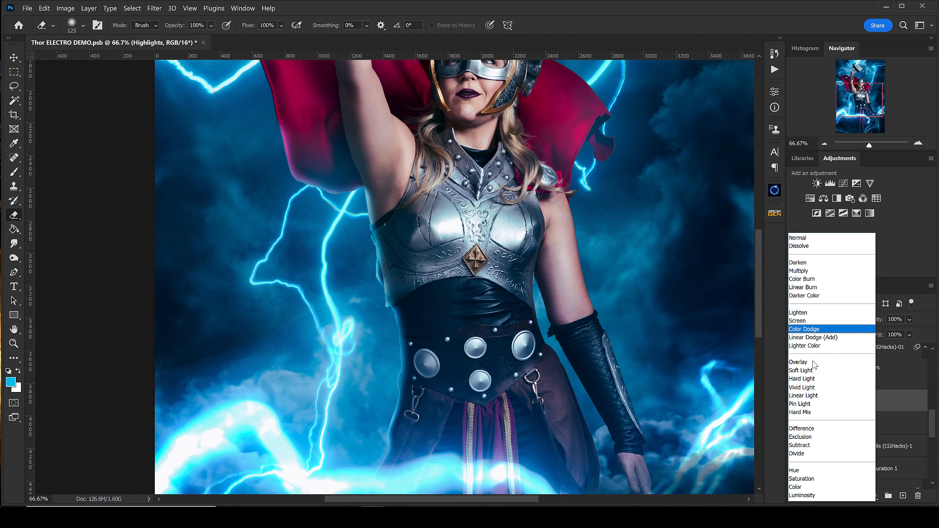